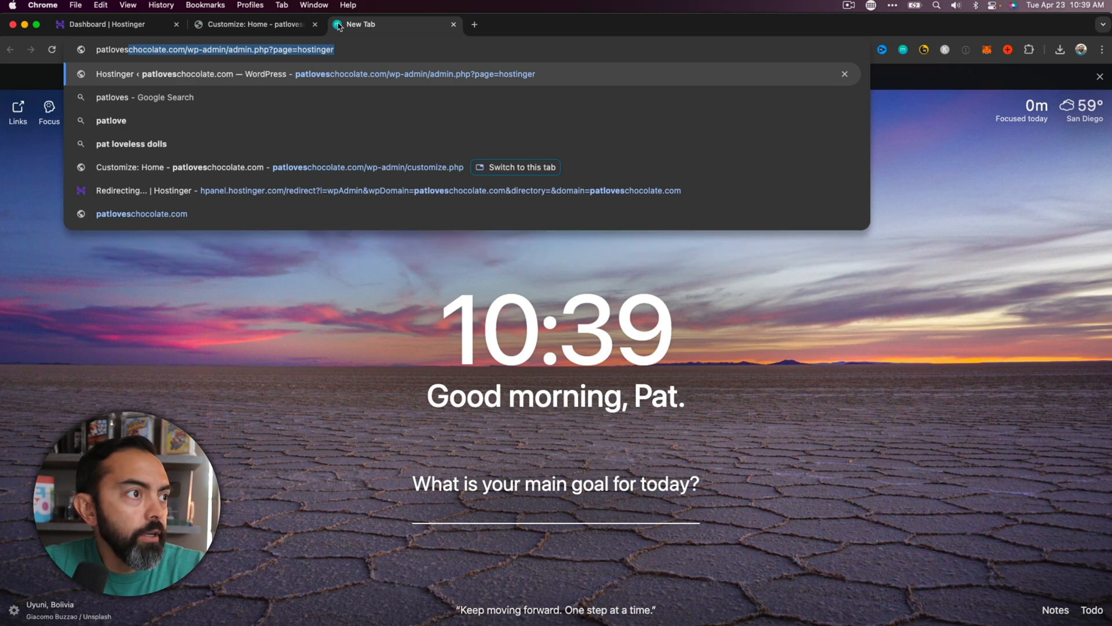
Step: Load the live site patloveschocolate.com in the new tab
type("te.com")
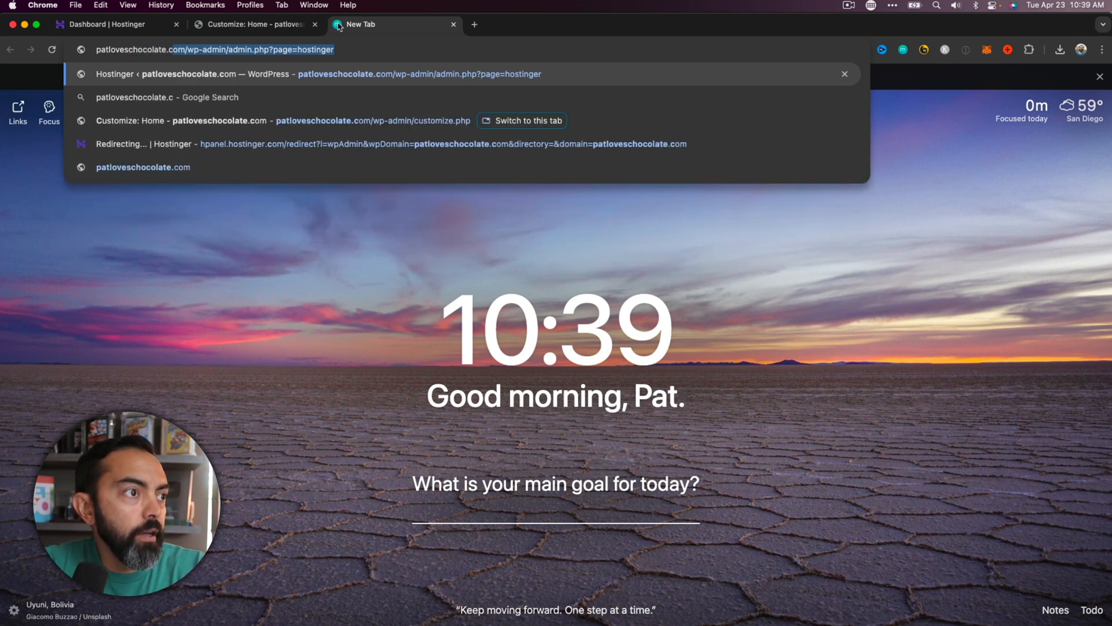
key("Return")
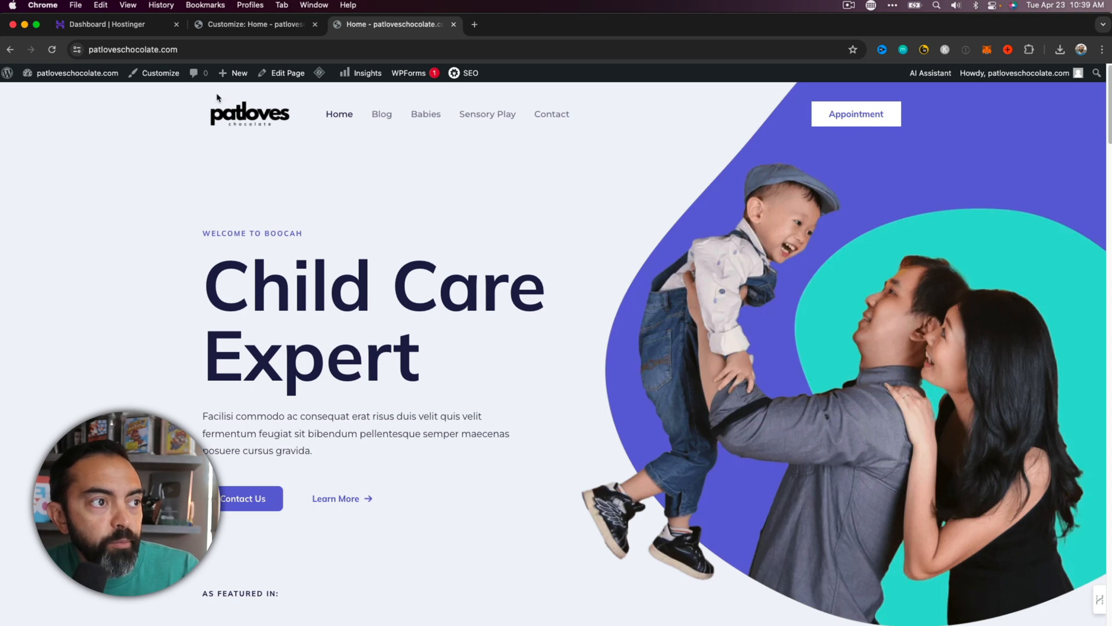
Step: Return to the Customizer, back out of the logo settings, and exit after reviewing the home page preview
left_click(260, 24)
scroll(129, 252, "down", 3)
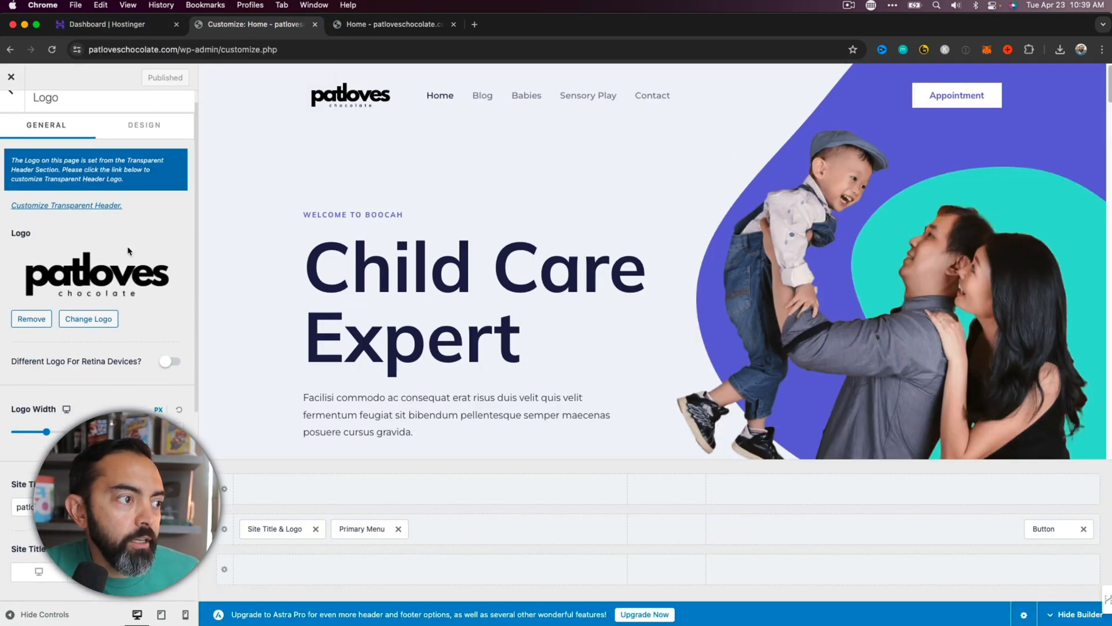
scroll(129, 252, "up", 3)
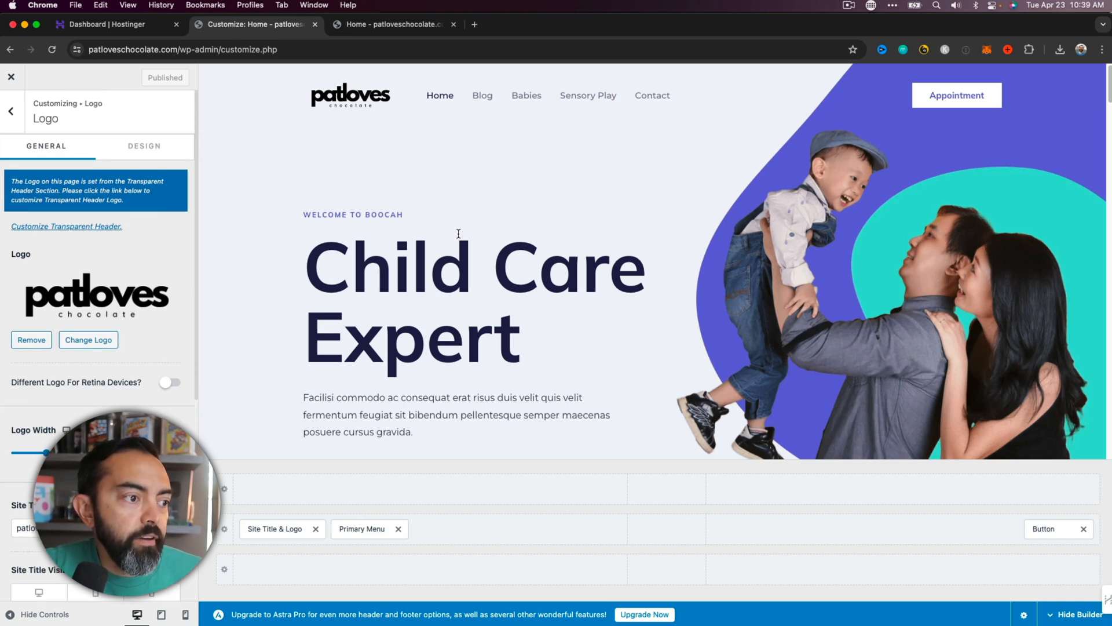
left_click(11, 111)
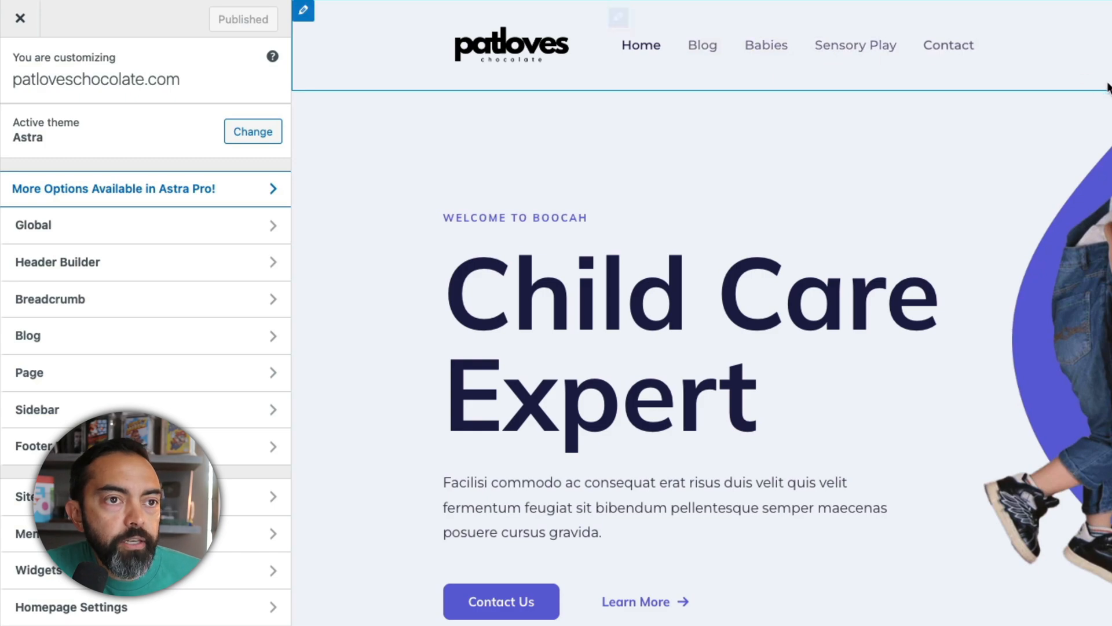
scroll(568, 533, "down", 10)
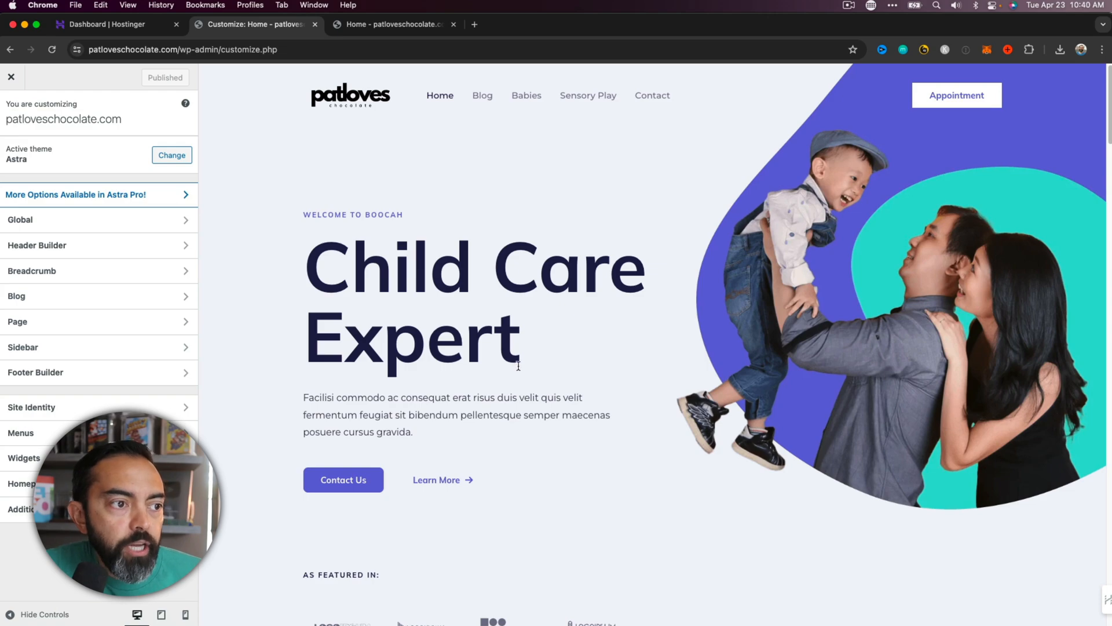
scroll(546, 283, "down", 15)
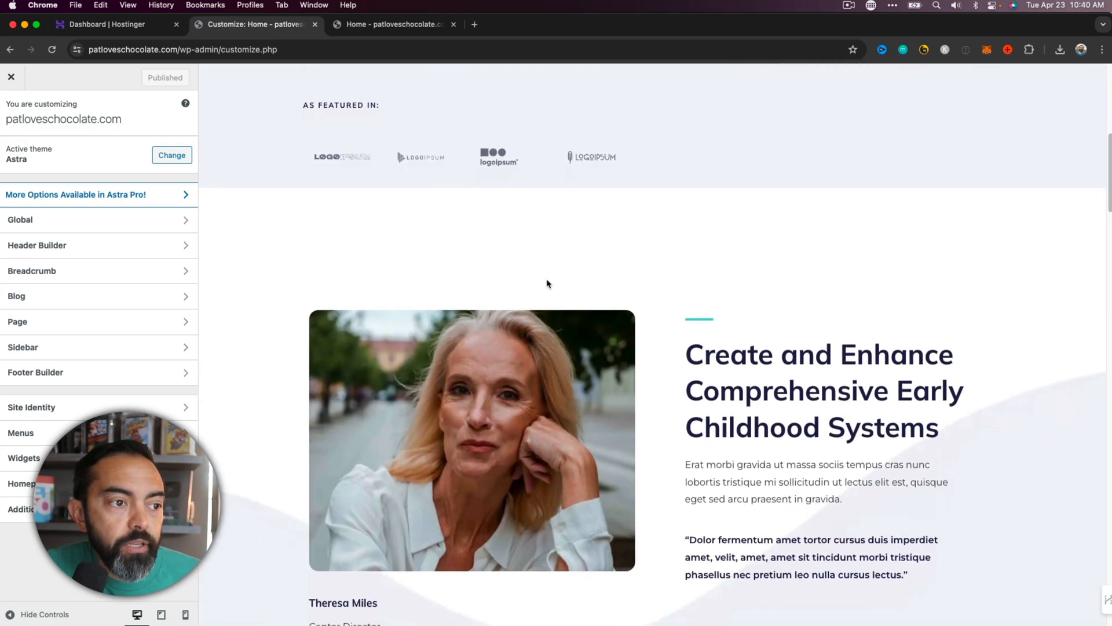
scroll(546, 283, "down", 5)
scroll(546, 281, "up", 20)
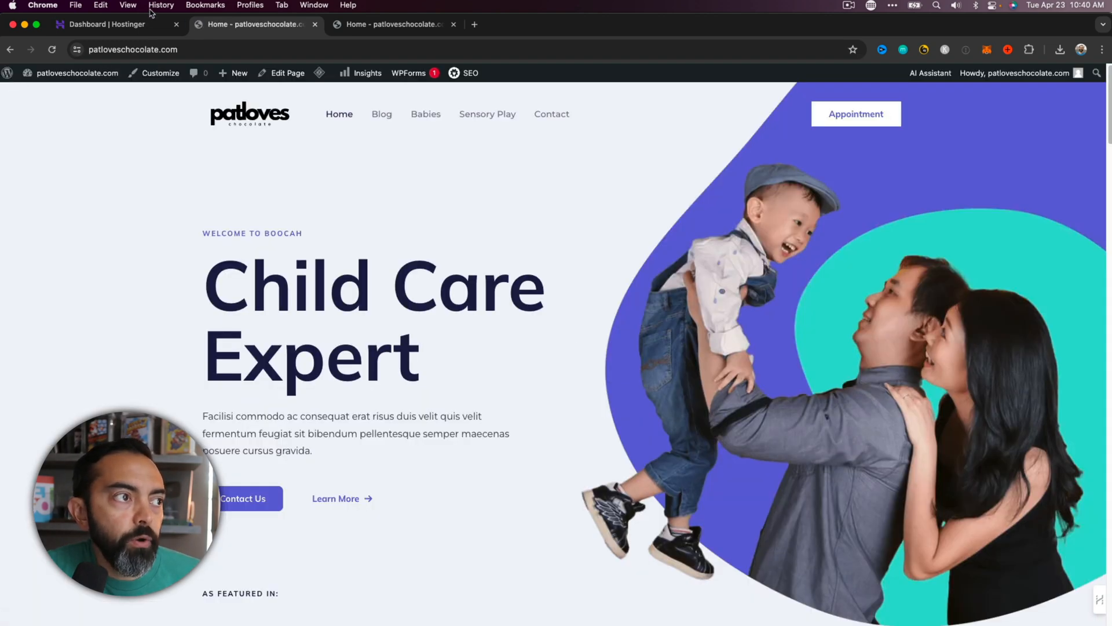
Step: Open the site's WordPress admin panel from the Hostinger dashboard and mark the Upload your logo task as done
left_click(142, 23)
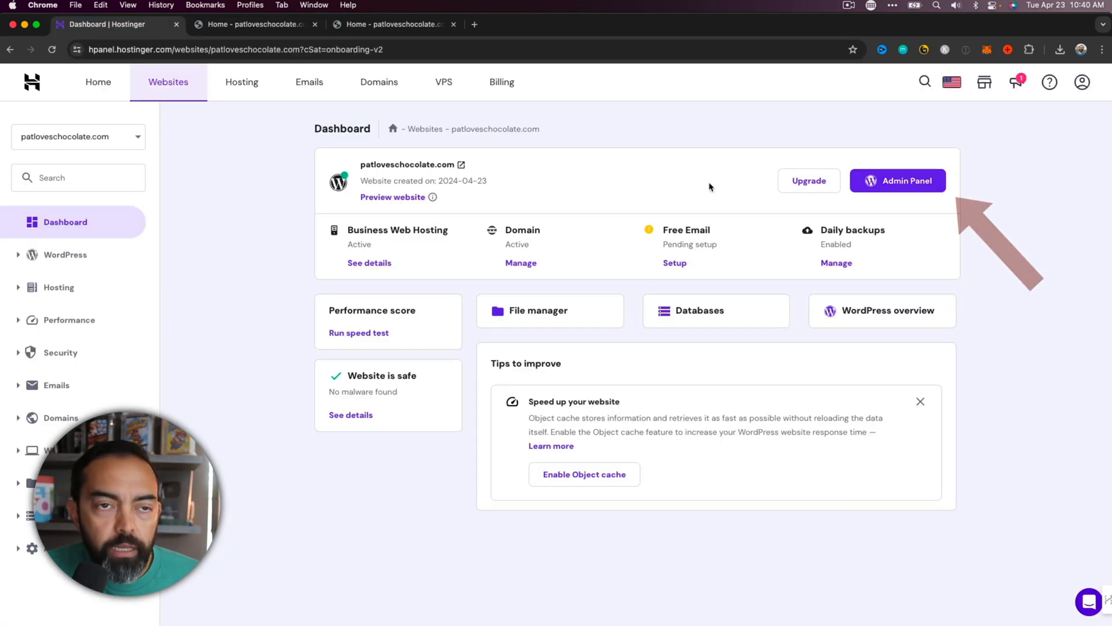
left_click(907, 192)
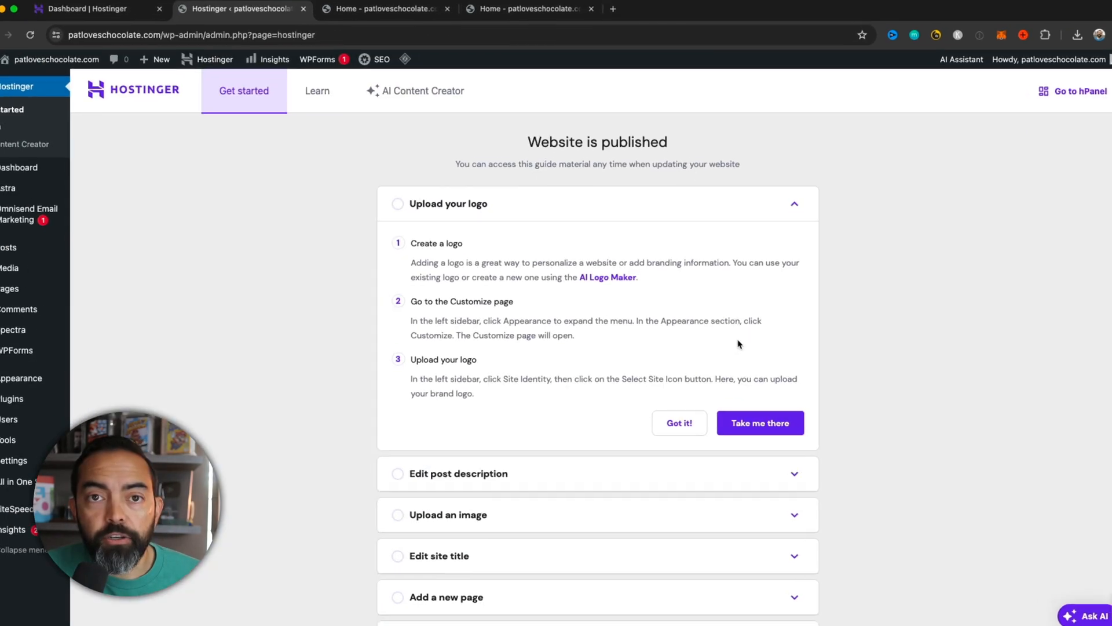
left_click(677, 422)
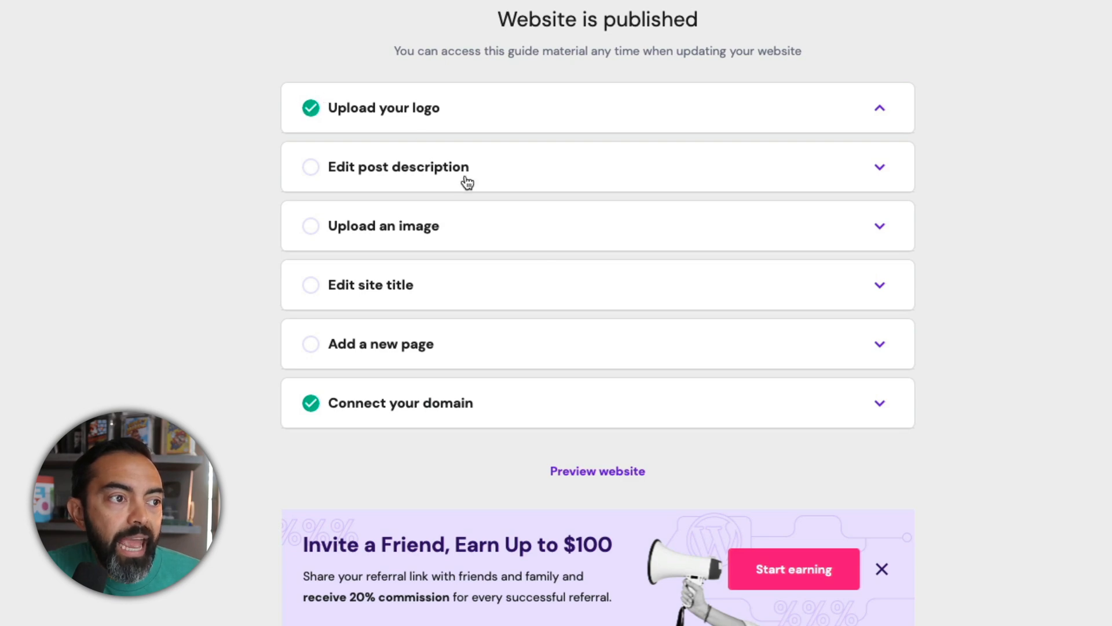
Step: Expand the Edit post description task in the setup guide, and open and look through the list of all posts
left_click(589, 173)
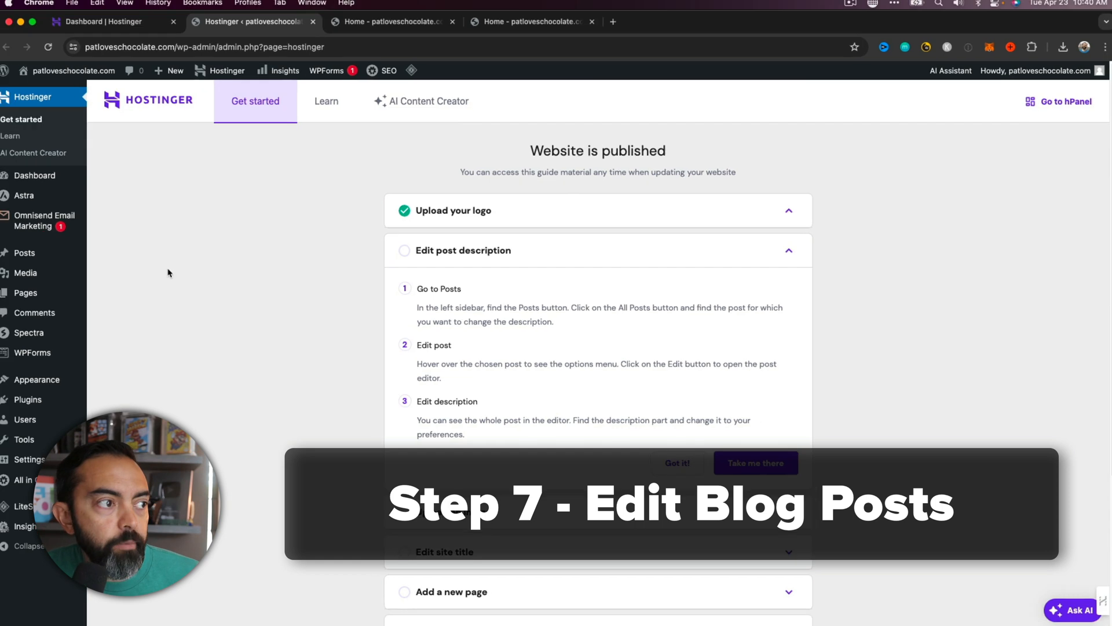
mouse_move(46, 255)
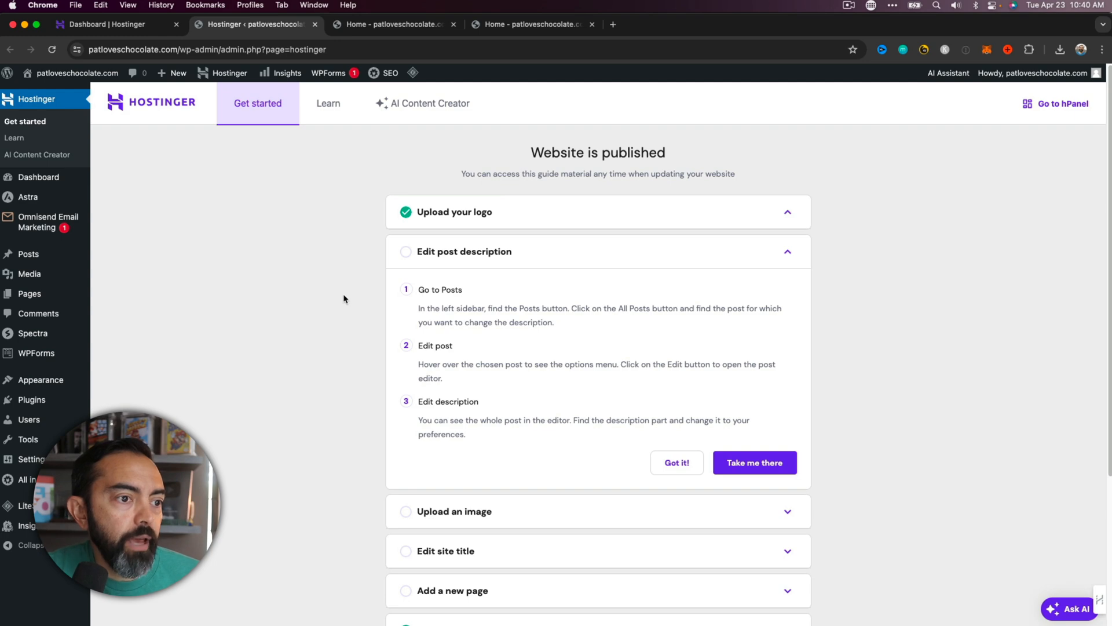
left_click(50, 255)
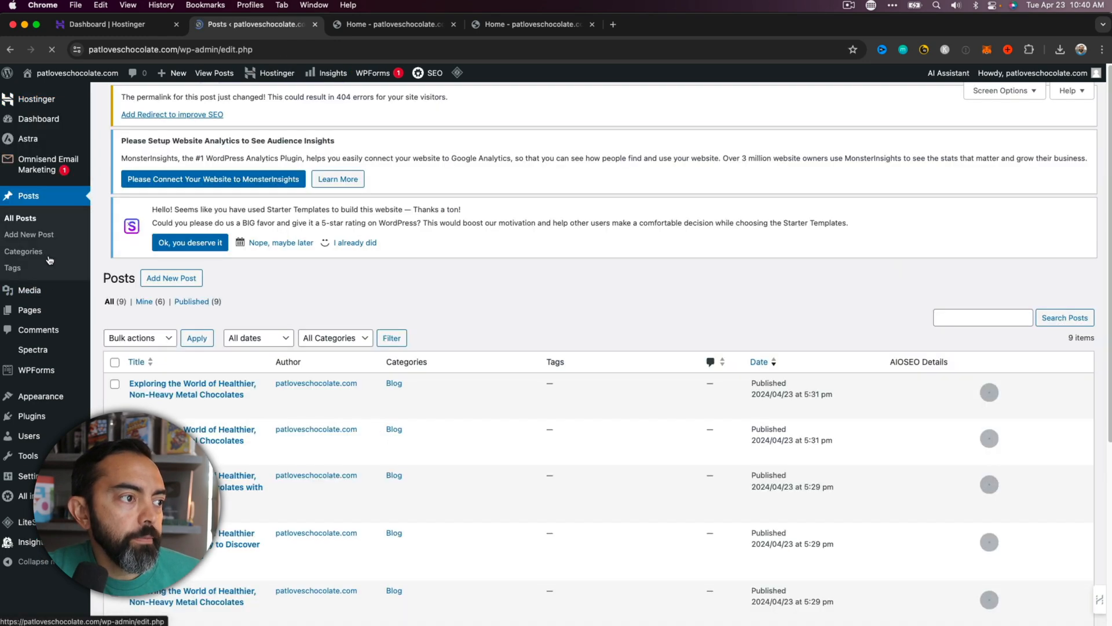
scroll(396, 247, "down", 8)
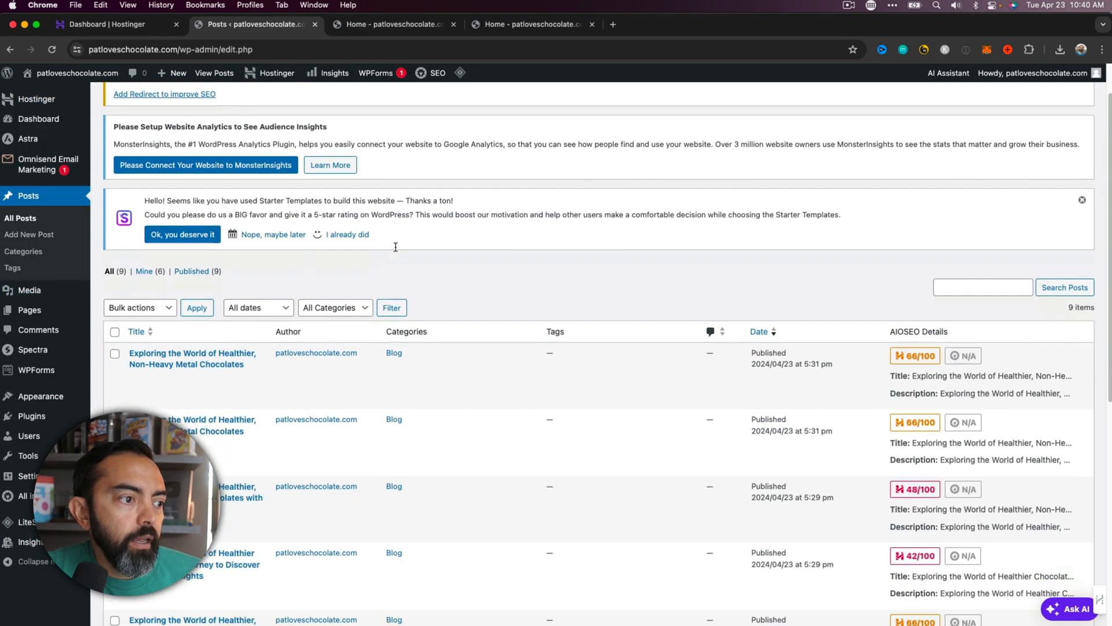
scroll(396, 250, "down", 1)
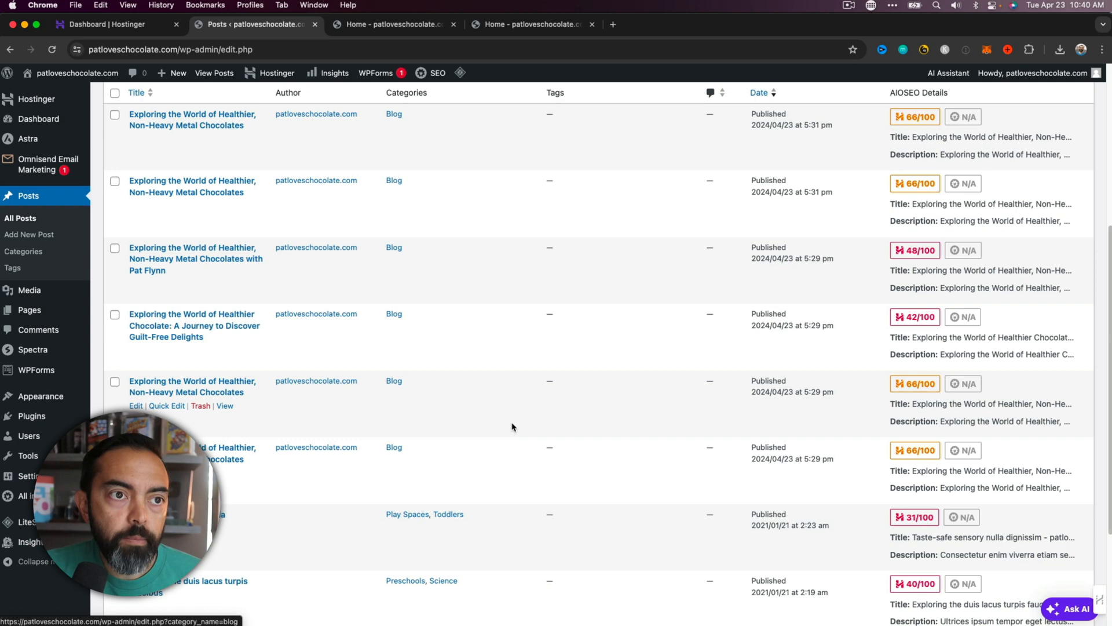
scroll(513, 432, "up", 4)
scroll(513, 436, "up", 2)
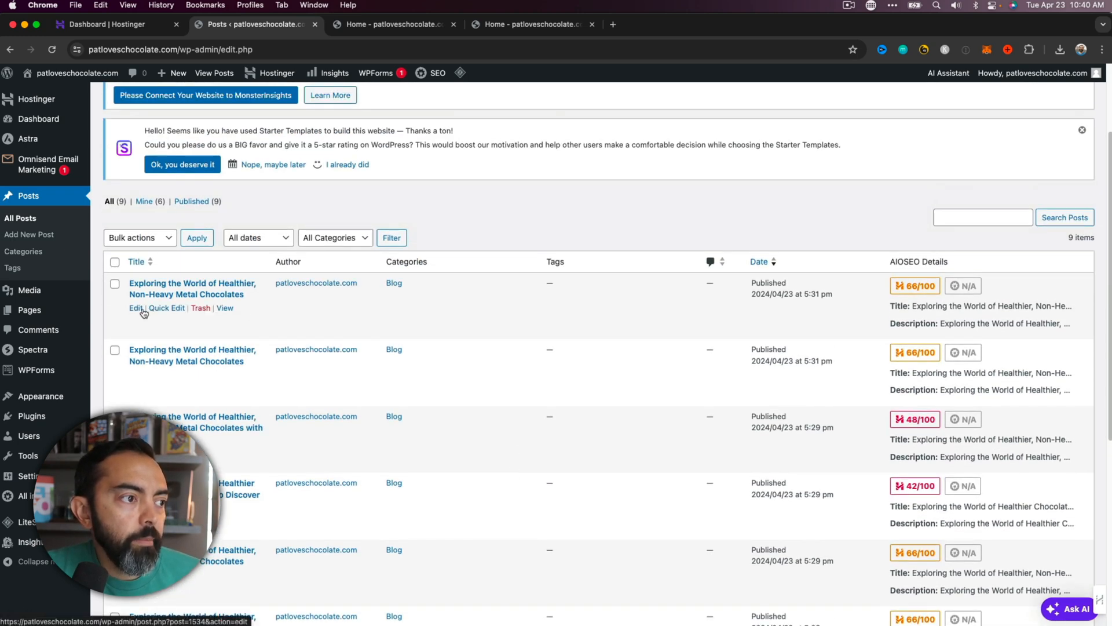
Step: View the first listed post, "Exploring the World of Healthier, Non-Heavy Metal Chocolates", on the site and read through it
left_click(227, 310)
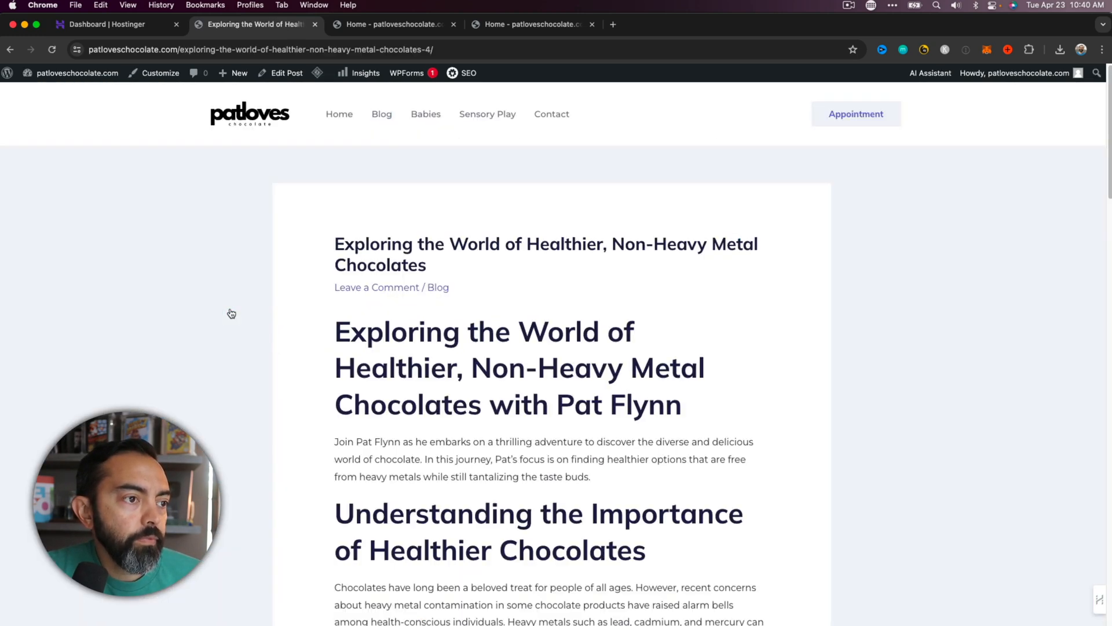
scroll(469, 301, "down", 15)
scroll(471, 302, "up", 13)
scroll(469, 303, "up", 2)
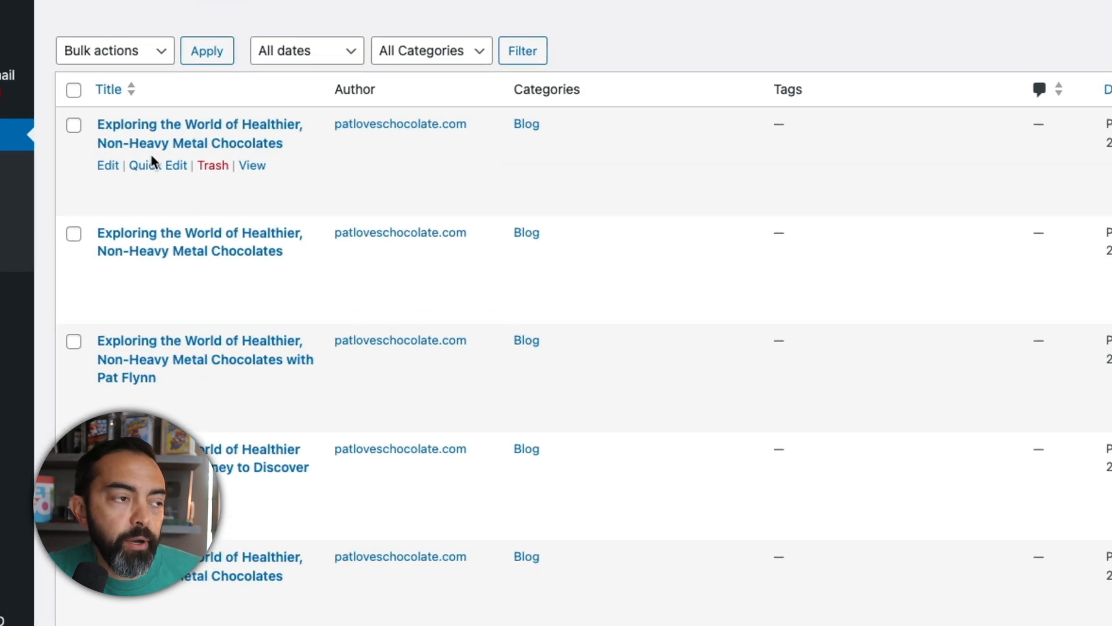
Step: Open the first listed post in the block editor, dismiss the welcome guide, and look through its content
left_click(109, 169)
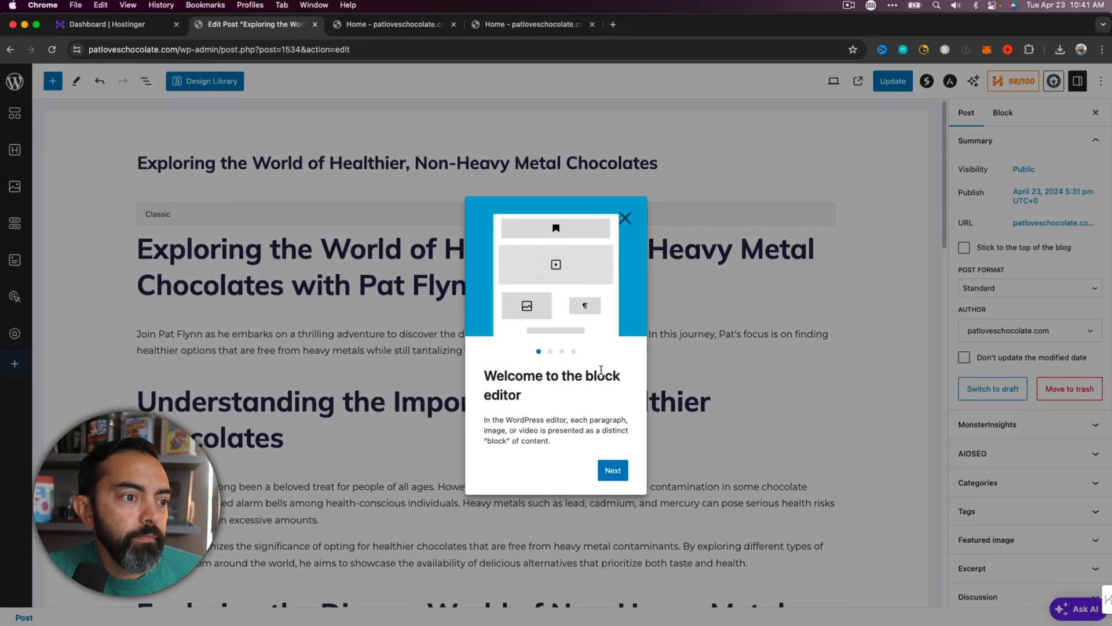
left_click(629, 219)
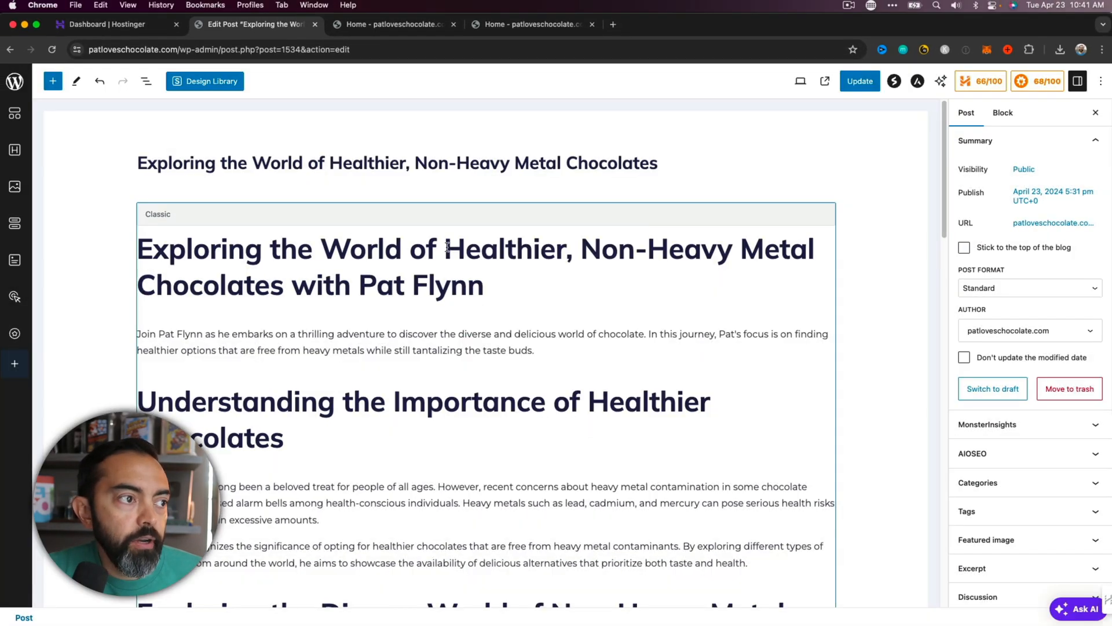
scroll(447, 247, "down", 15)
scroll(446, 247, "up", 12)
scroll(446, 247, "up", 3)
Step: Replace the first heading in the post's Classic block with "Pat Loves Chocolate More Than You Know"
left_click(314, 230)
triple_click(313, 235)
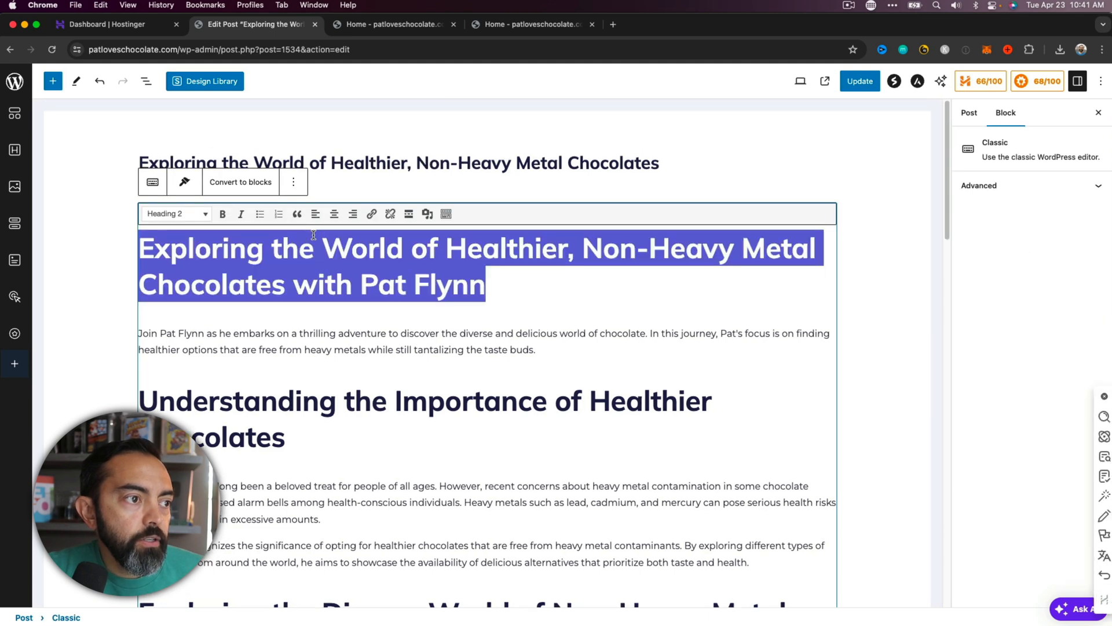
type("Pat Love")
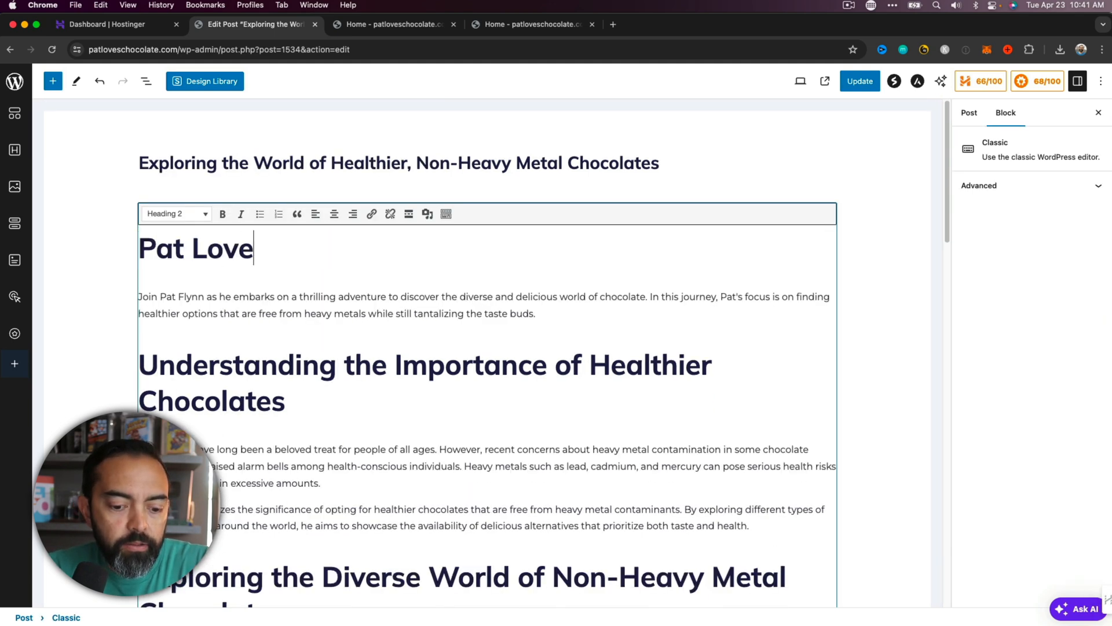
type("s Chocolate More T")
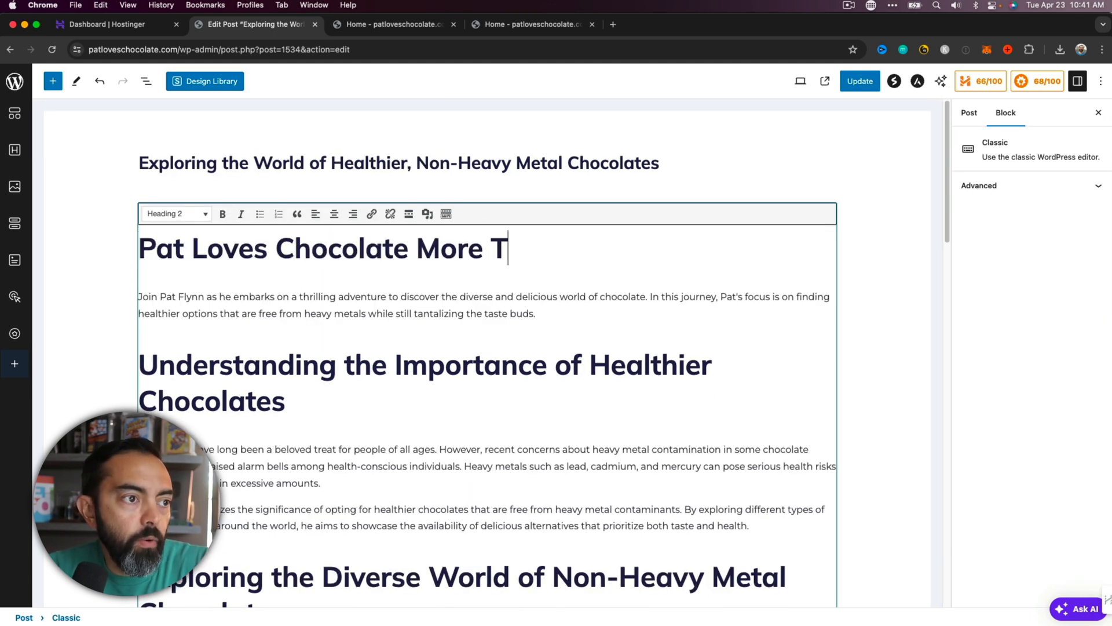
type("han You Know")
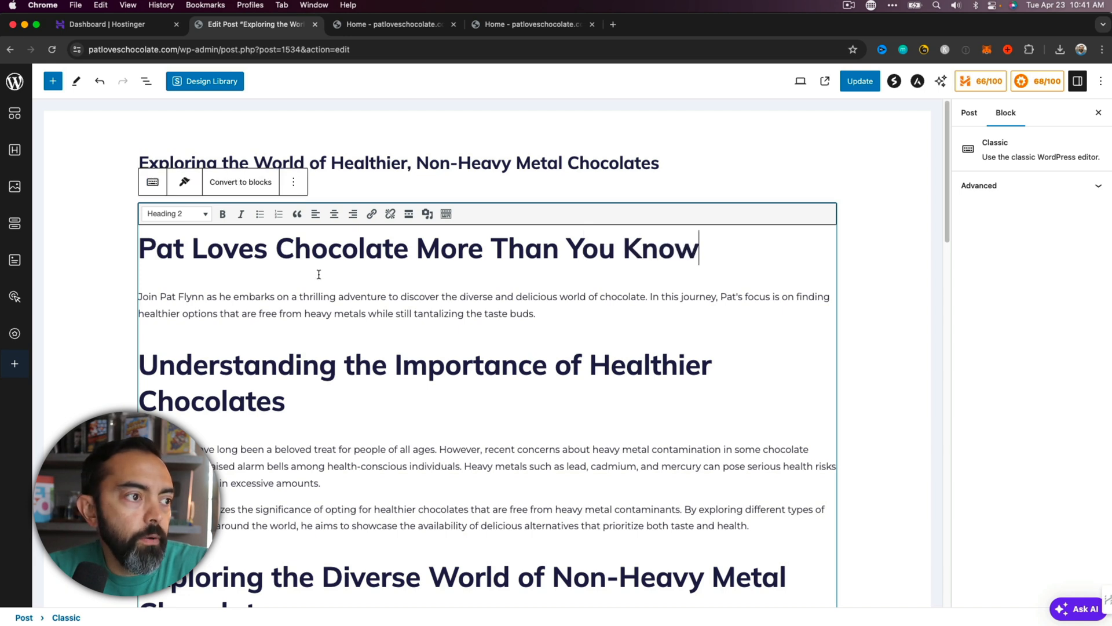
Step: Update the post and view its published page in a new tab
left_click(862, 84)
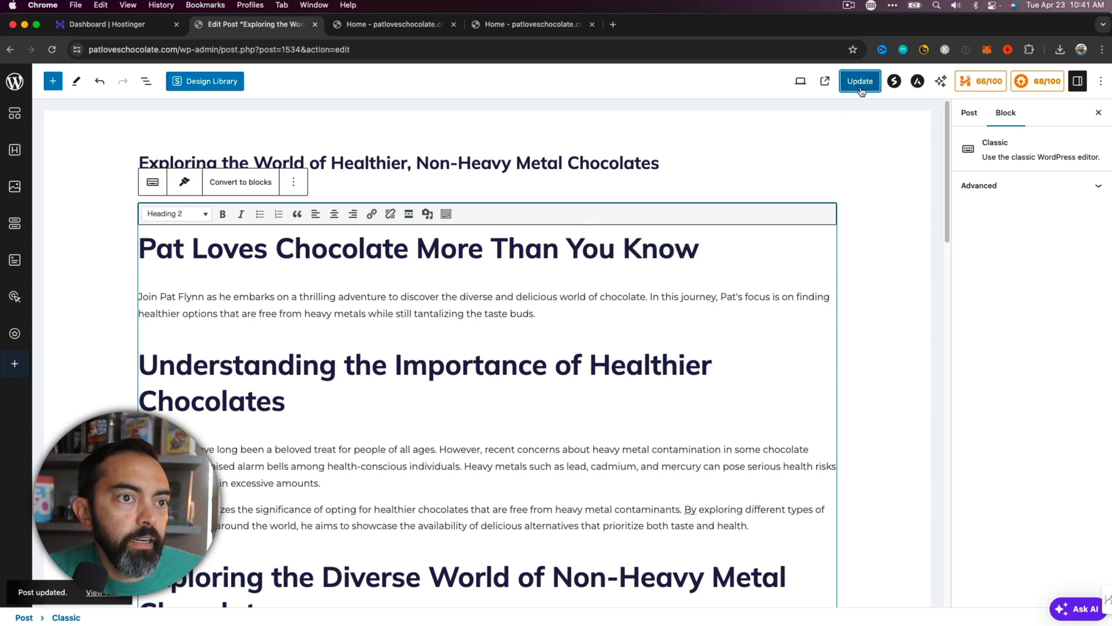
left_click(825, 81)
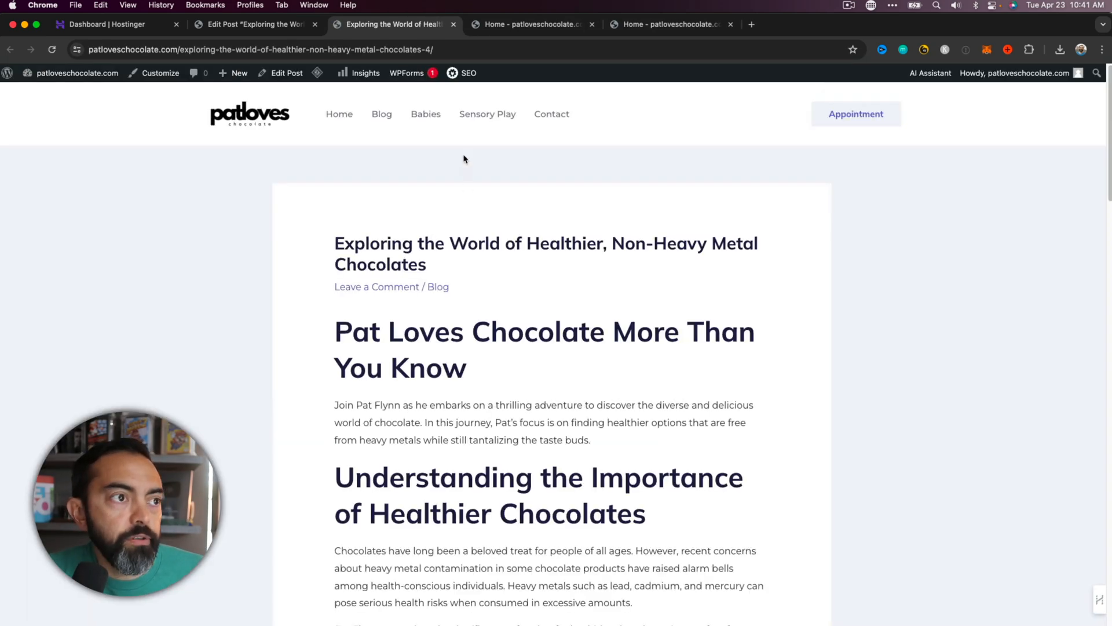
Step: Go back from the post editor to the posts list and check the first post's publishing status
left_click(270, 26)
left_click(10, 49)
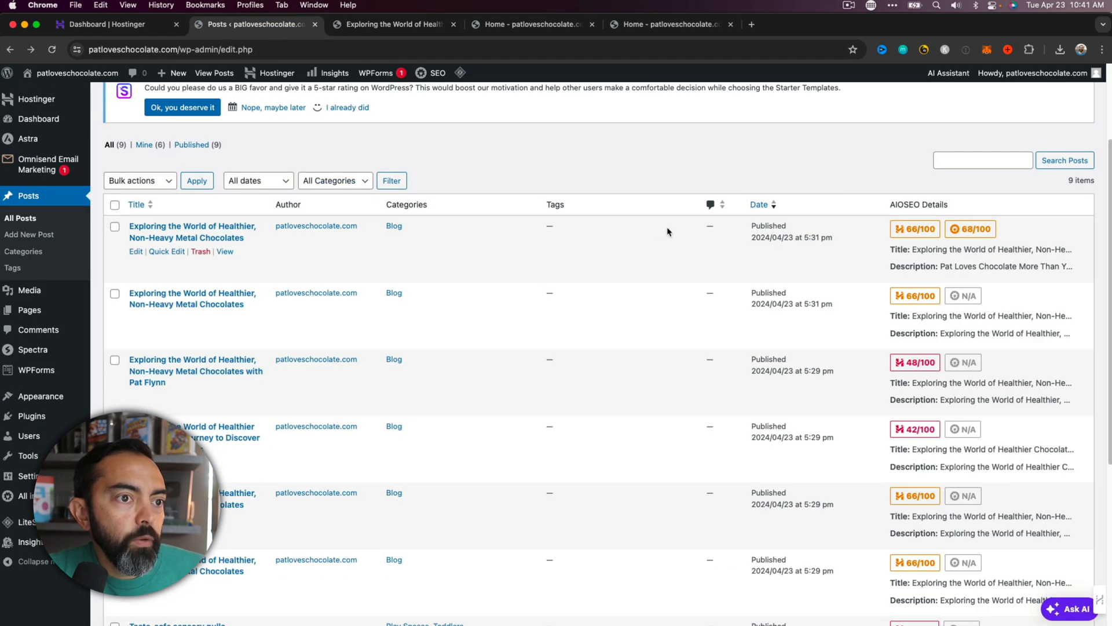
left_click_drag(806, 232, 732, 233)
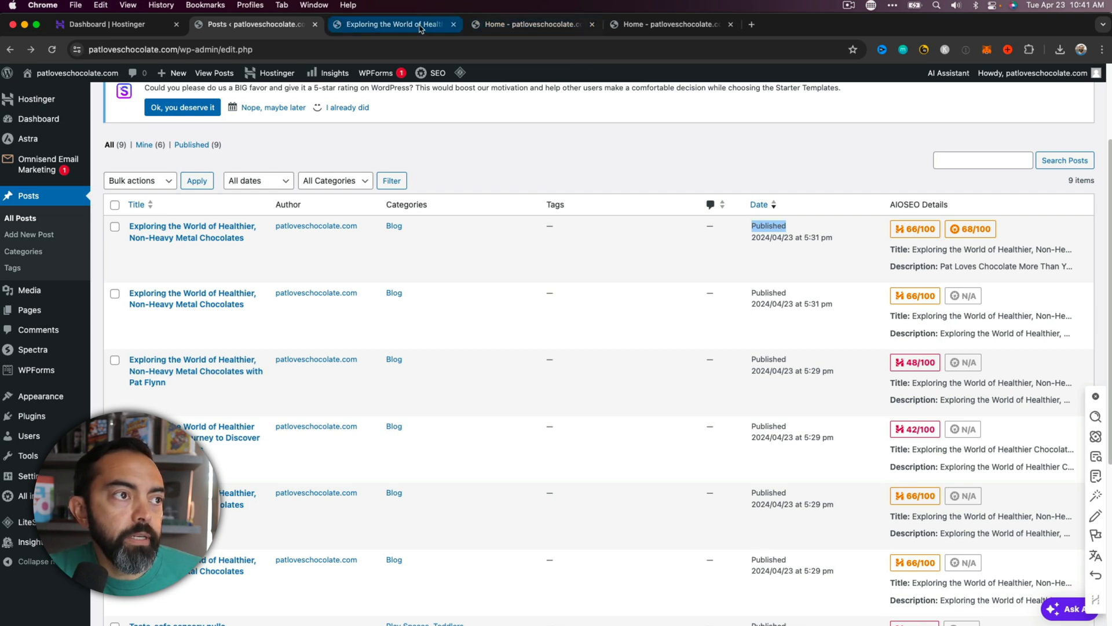
Step: Open the live site's Blog page, check the edited post's excerpt, and read through the full post
left_click(632, 22)
left_click(383, 113)
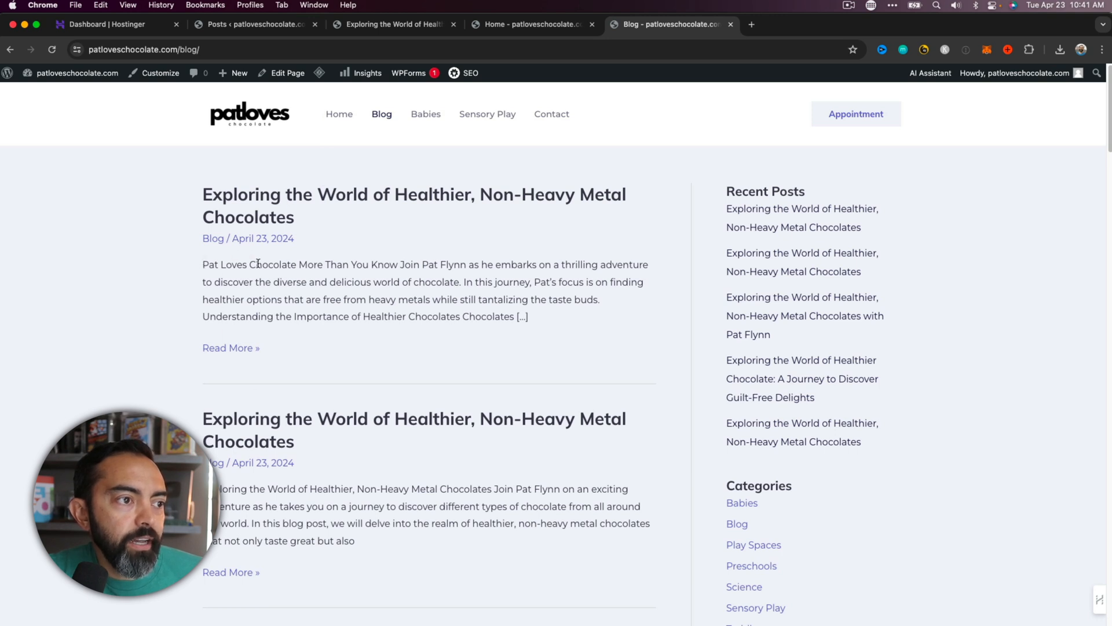
left_click_drag(467, 265, 211, 267)
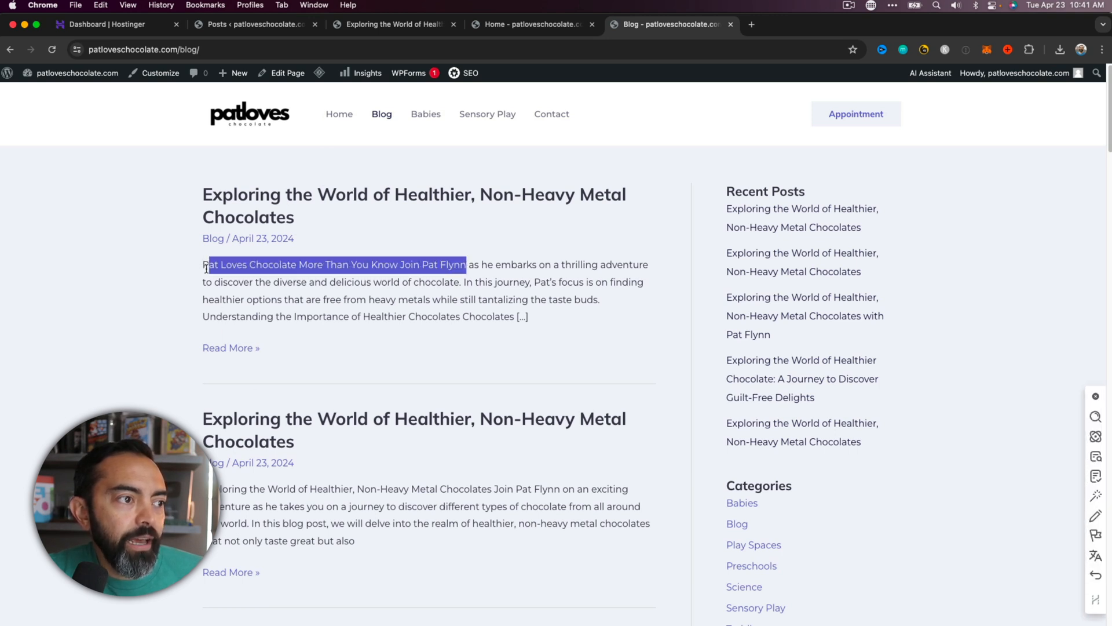
left_click(286, 199)
scroll(479, 310, "down", 10)
scroll(479, 310, "down", 5)
scroll(479, 308, "up", 20)
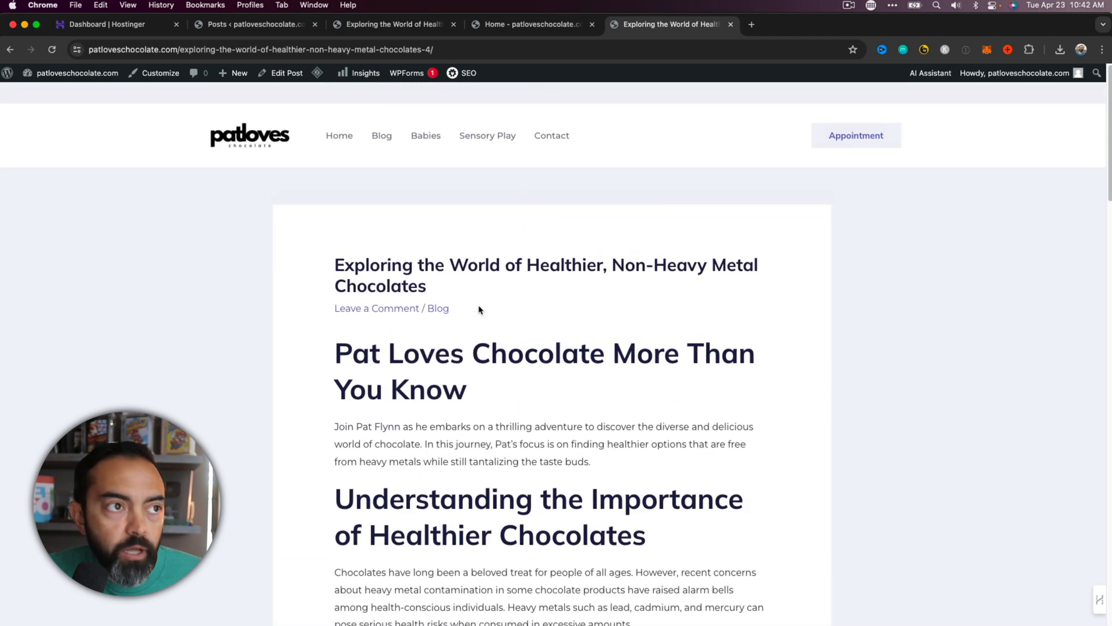
Step: Return to the posts list in the admin area and look through the remaining posts
left_click(532, 26)
left_click(411, 25)
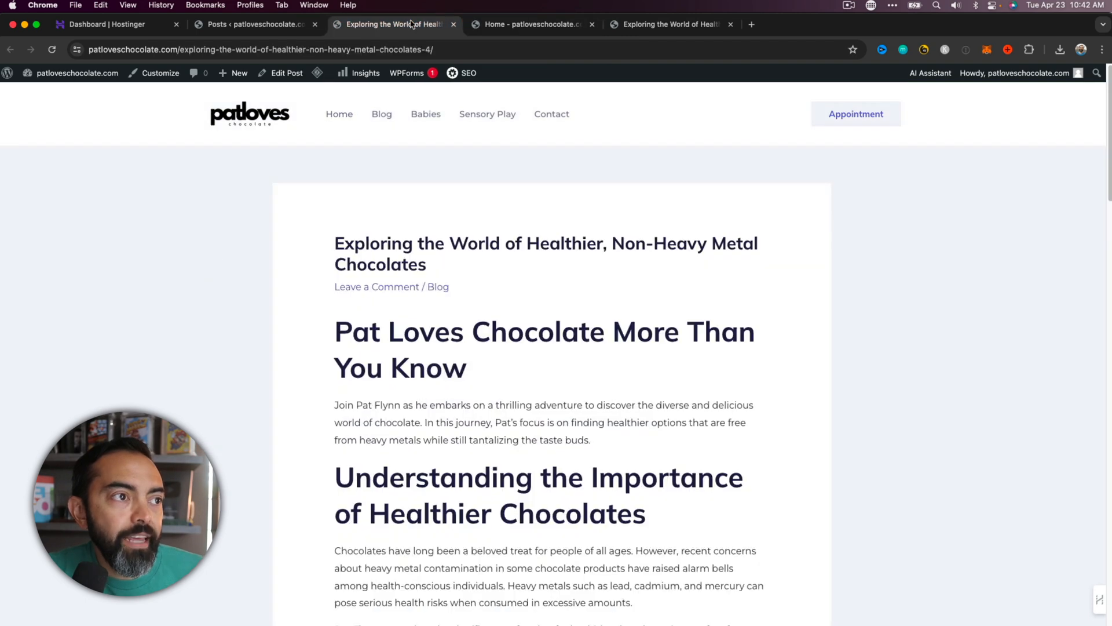
left_click(275, 28)
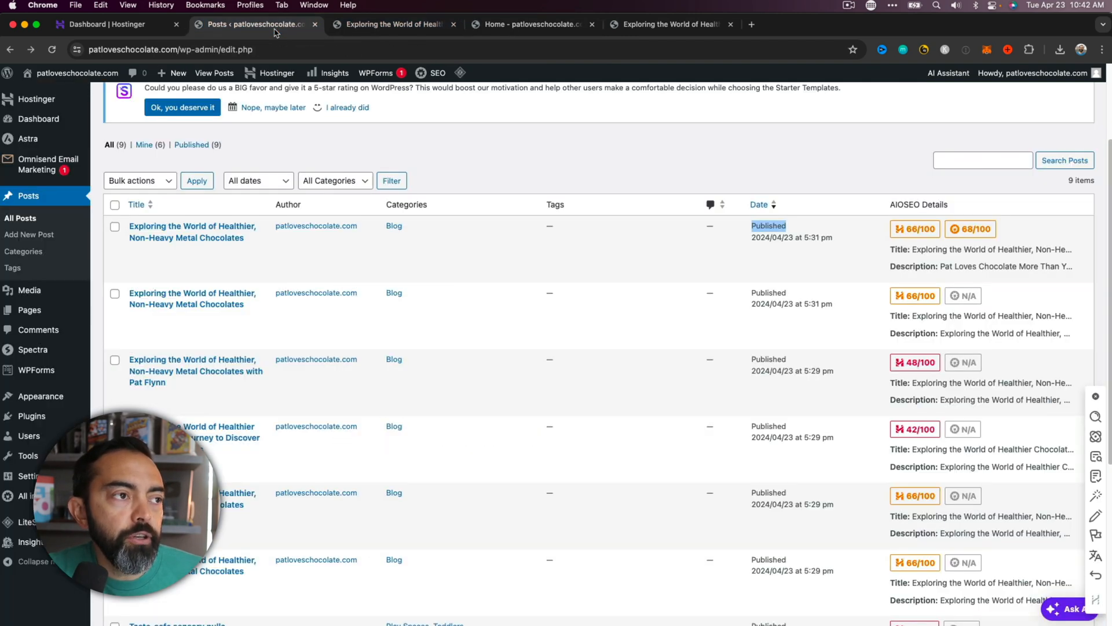
scroll(306, 278, "down", 5)
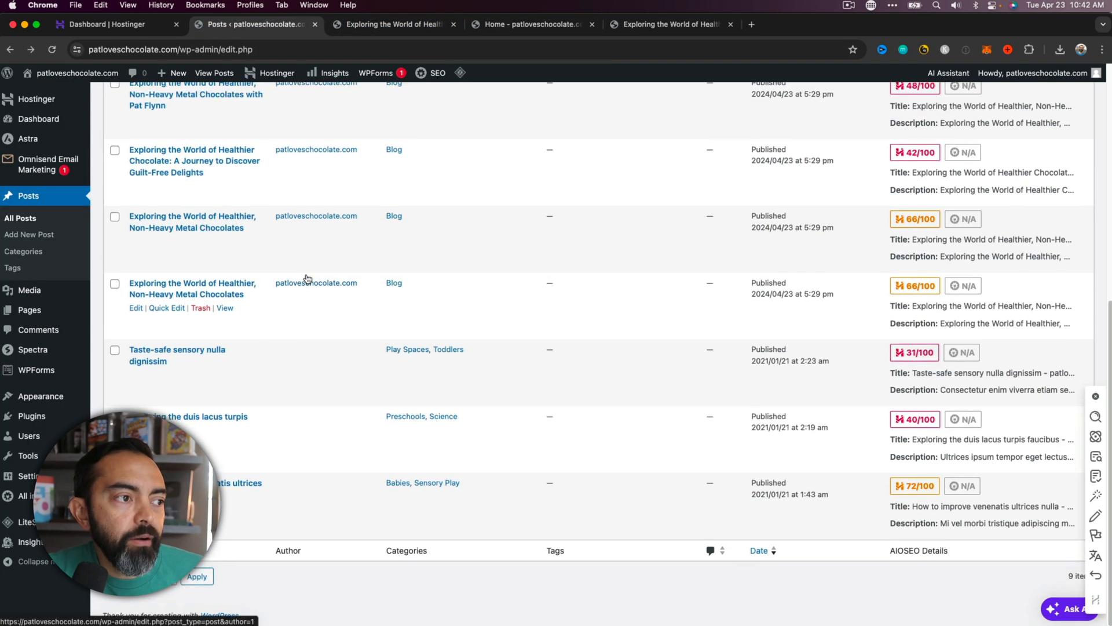
Step: Select the generated chocolate posts in the posts list
scroll(307, 279, "up", 8)
scroll(308, 279, "down", 1)
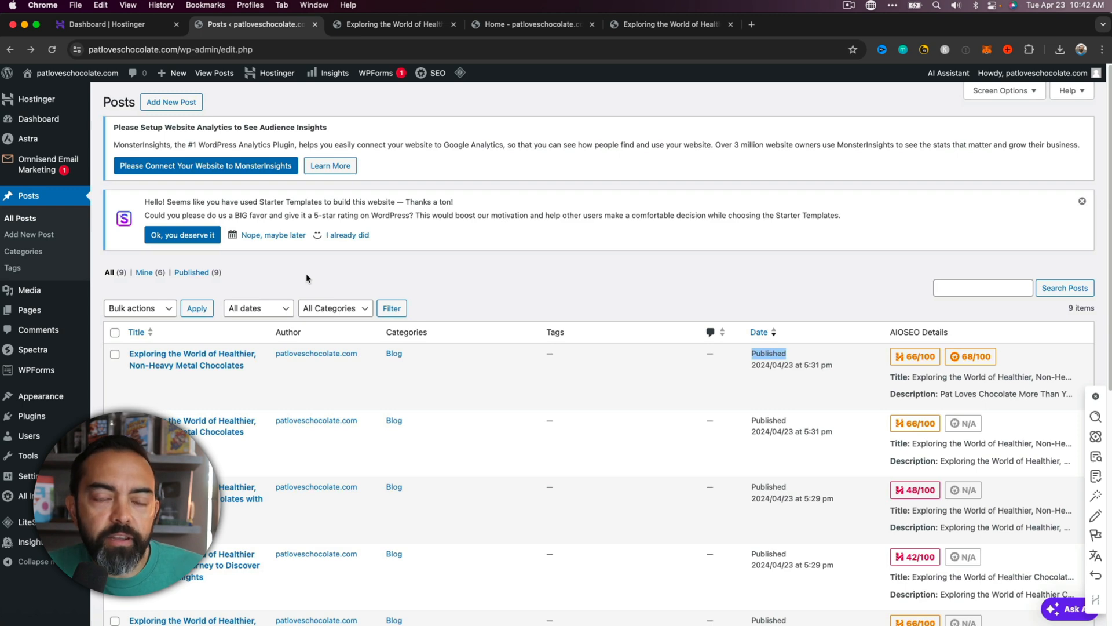
scroll(297, 288, "down", 5)
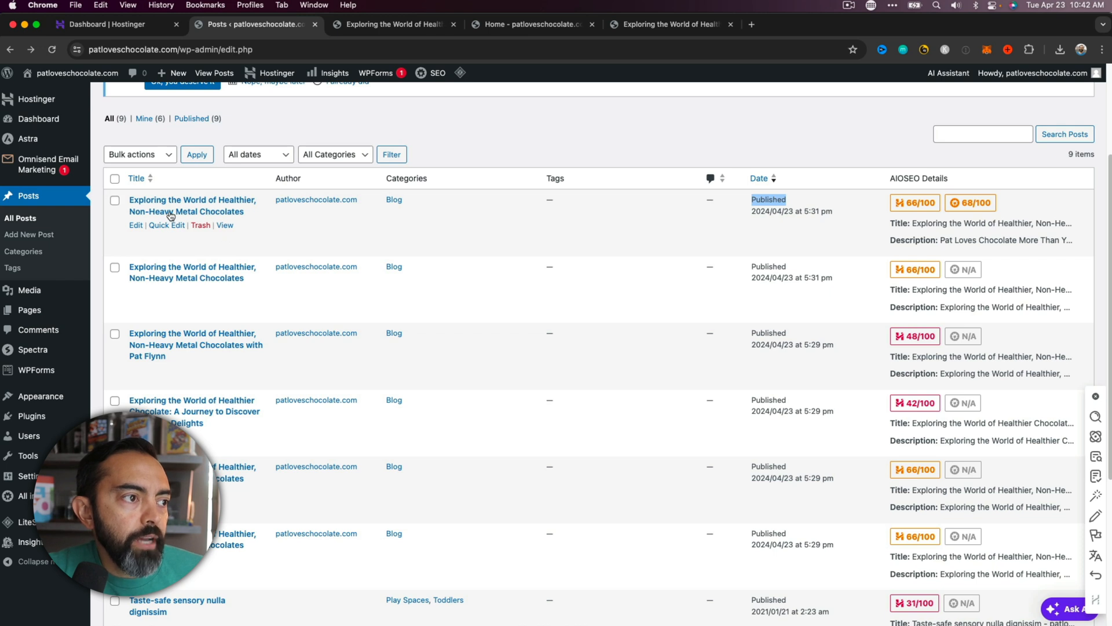
left_click(115, 267)
left_click(115, 334)
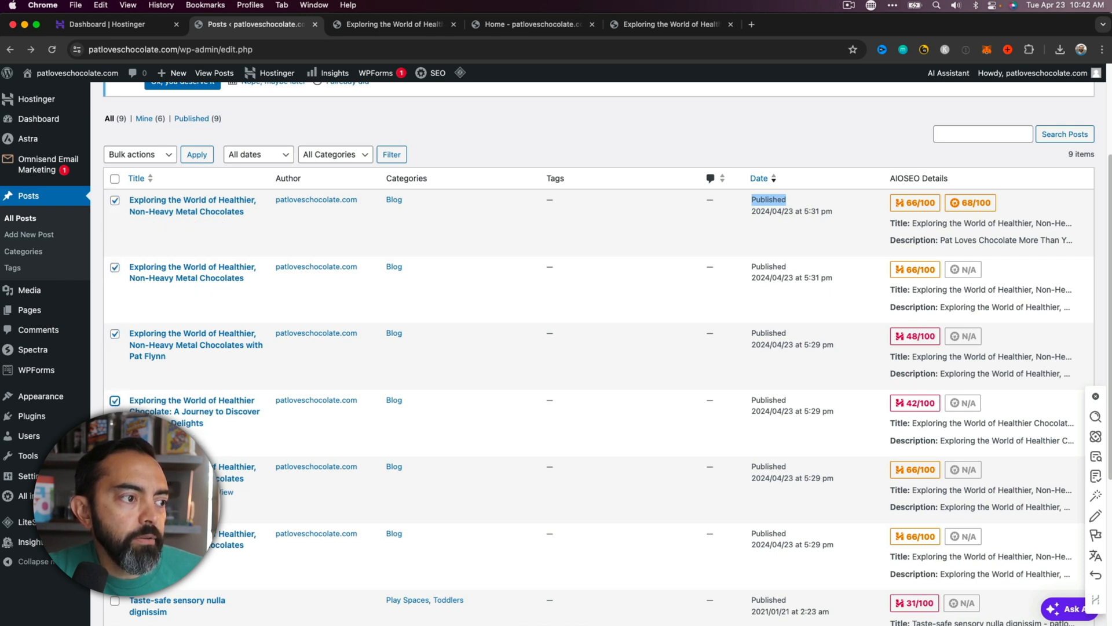
left_click(480, 118)
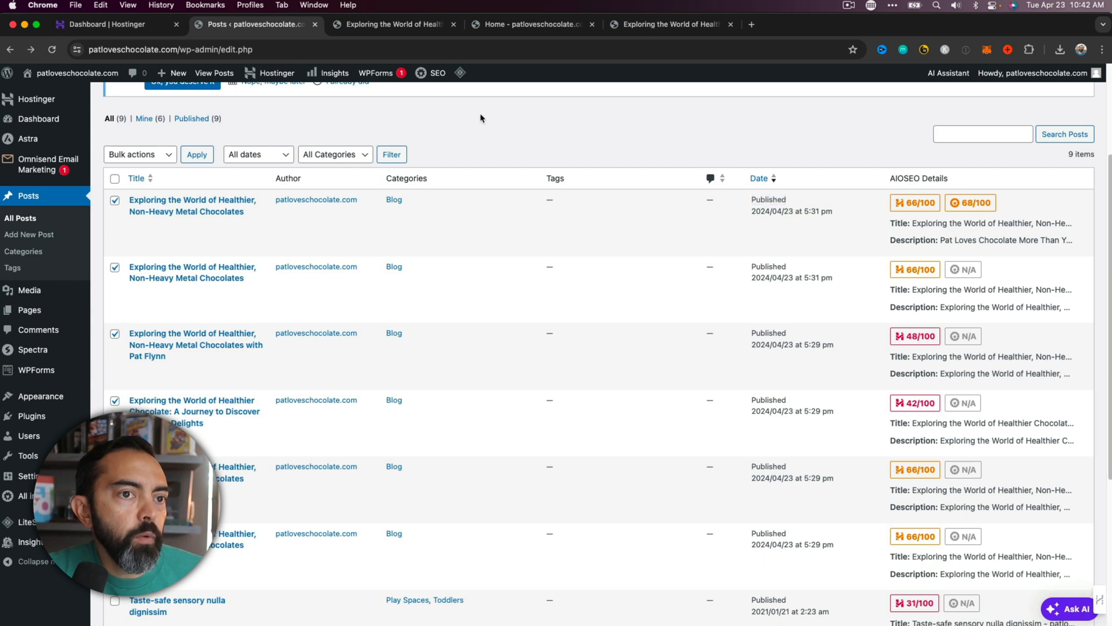
Step: Create a new post titled "This Is My New Blog Post" with the opening paragraph "Thanks for being here today. You're awesome"
scroll(480, 118, "up", 3)
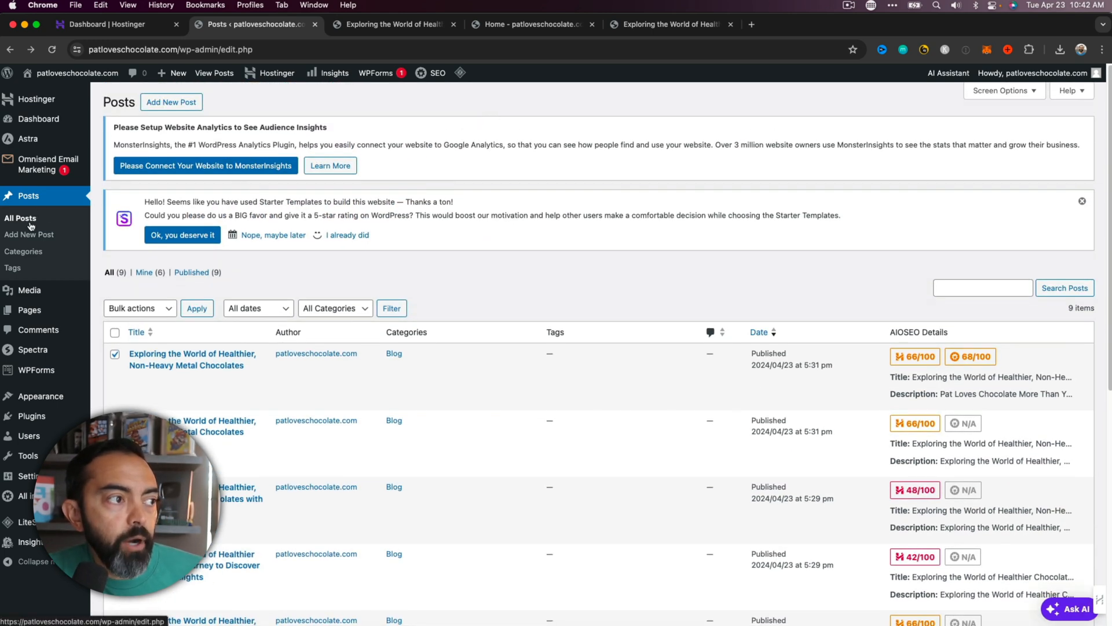
left_click(161, 105)
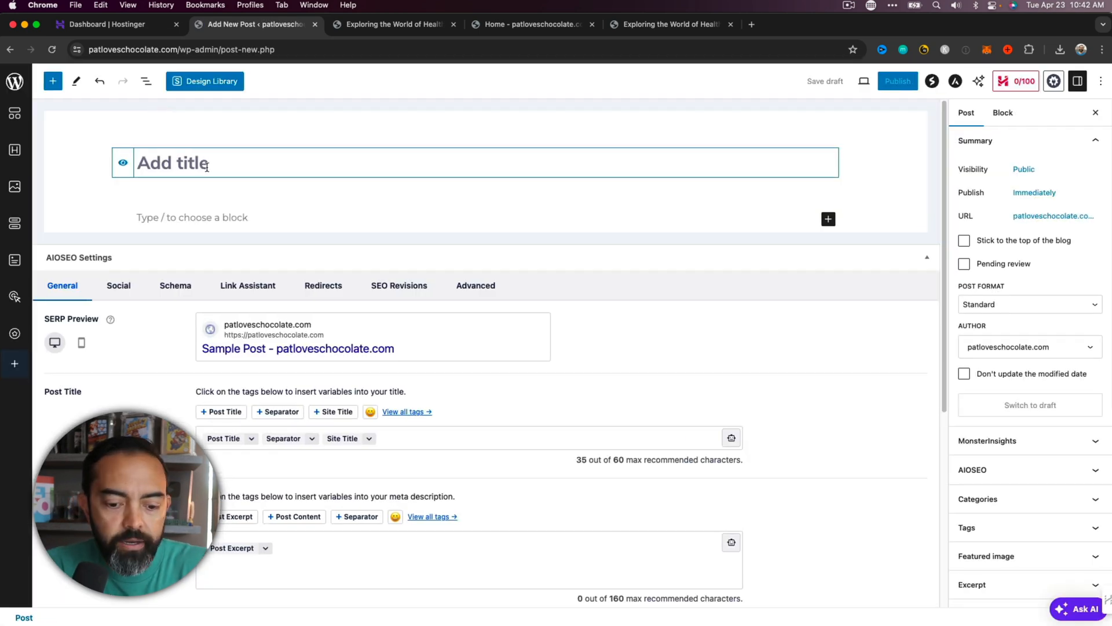
type("This Is My New Blog Post")
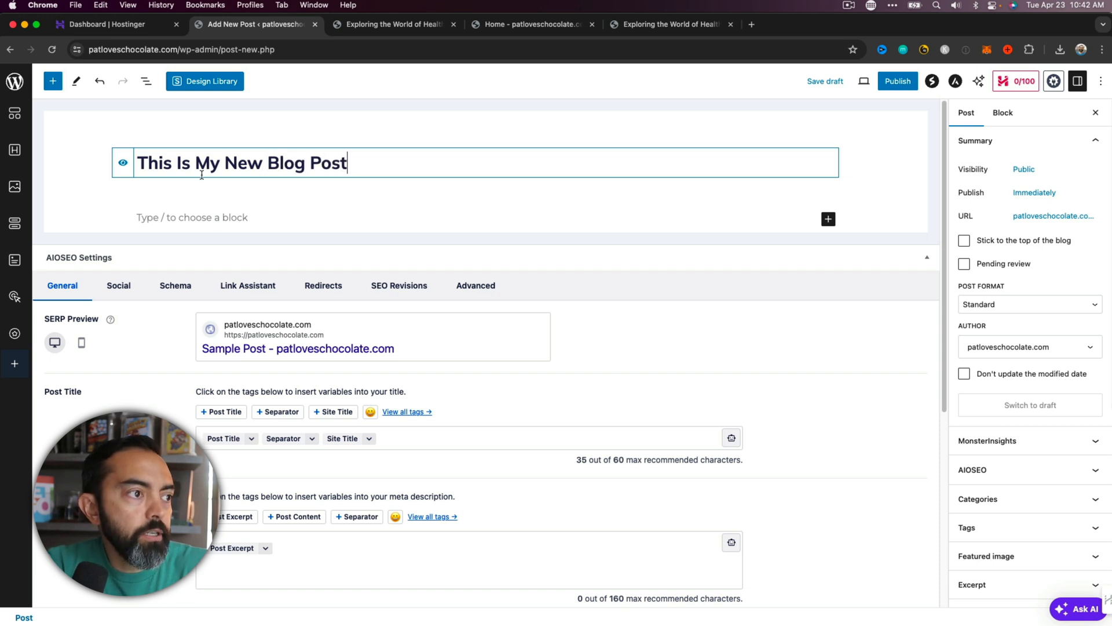
left_click(185, 215)
type("Thanks for being here today. You're awesome")
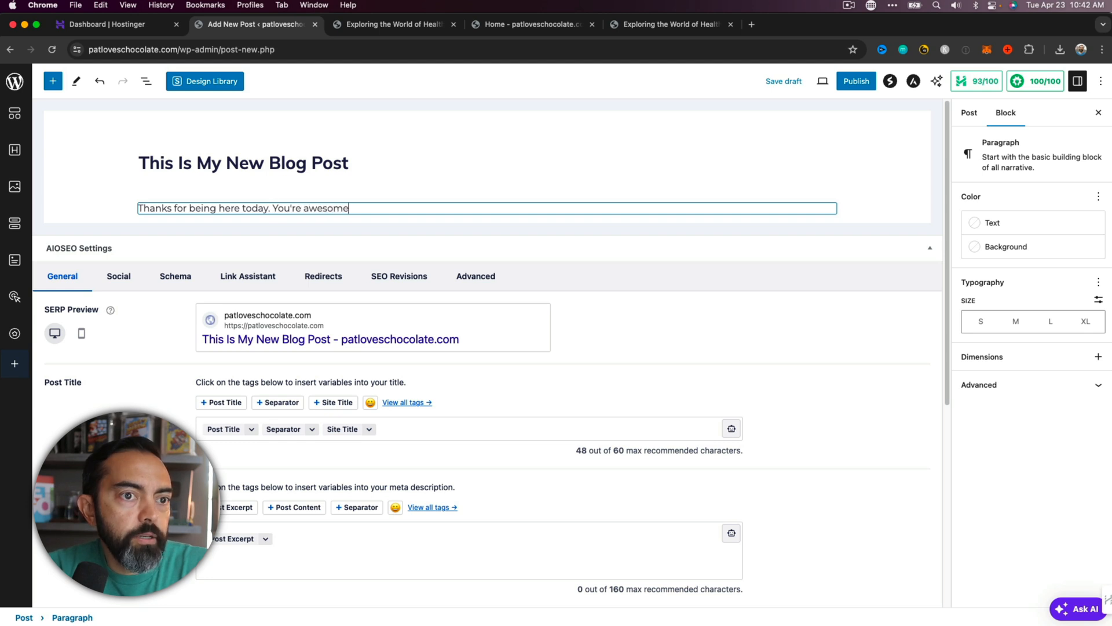
Step: Add a Heading block below the opening paragraph reading "First, let's talk heavy metals"
key("Return")
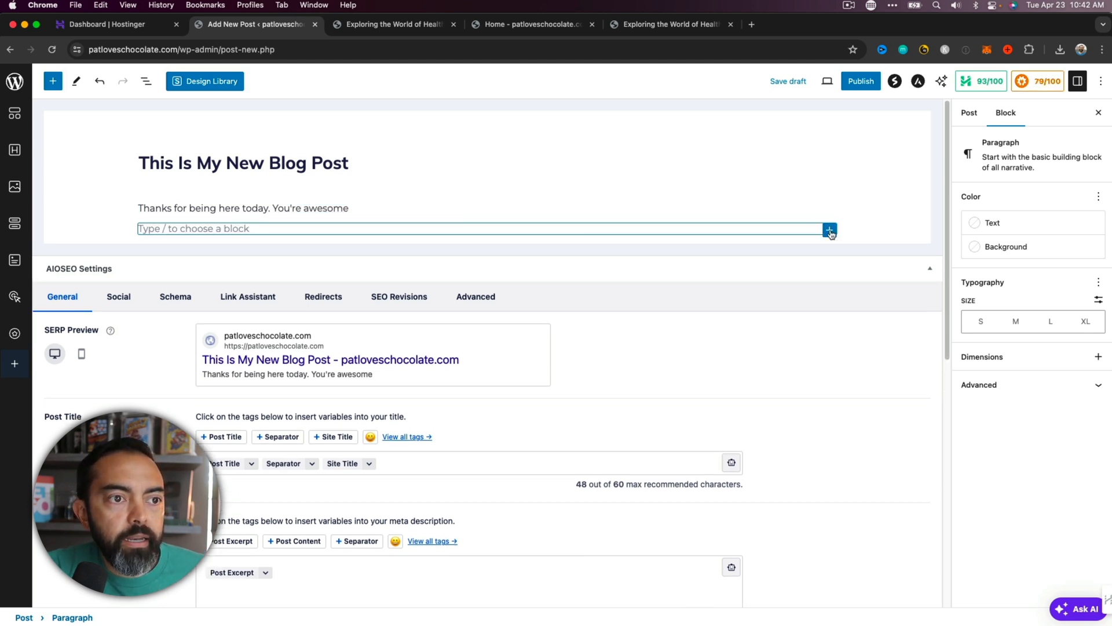
left_click(830, 231)
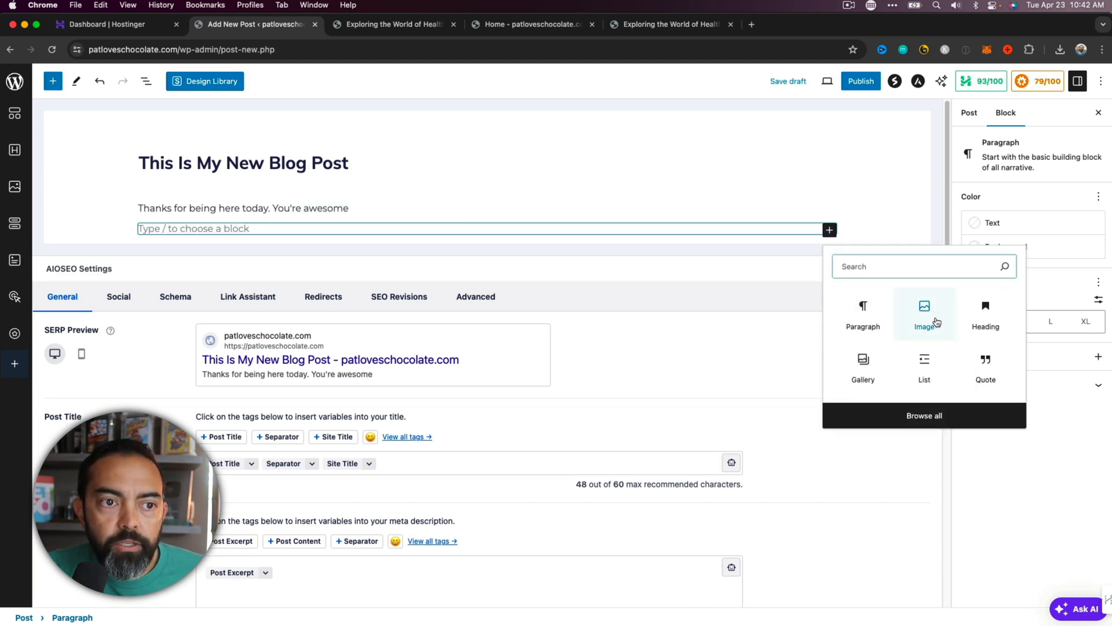
left_click(985, 316)
type("Fir")
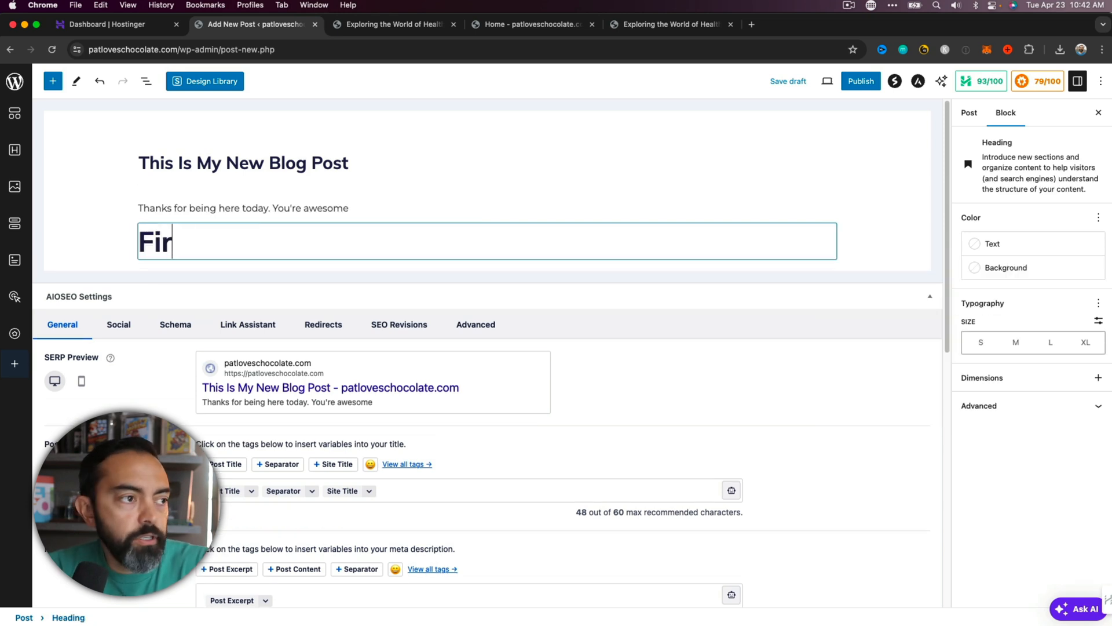
type("st, let's talk")
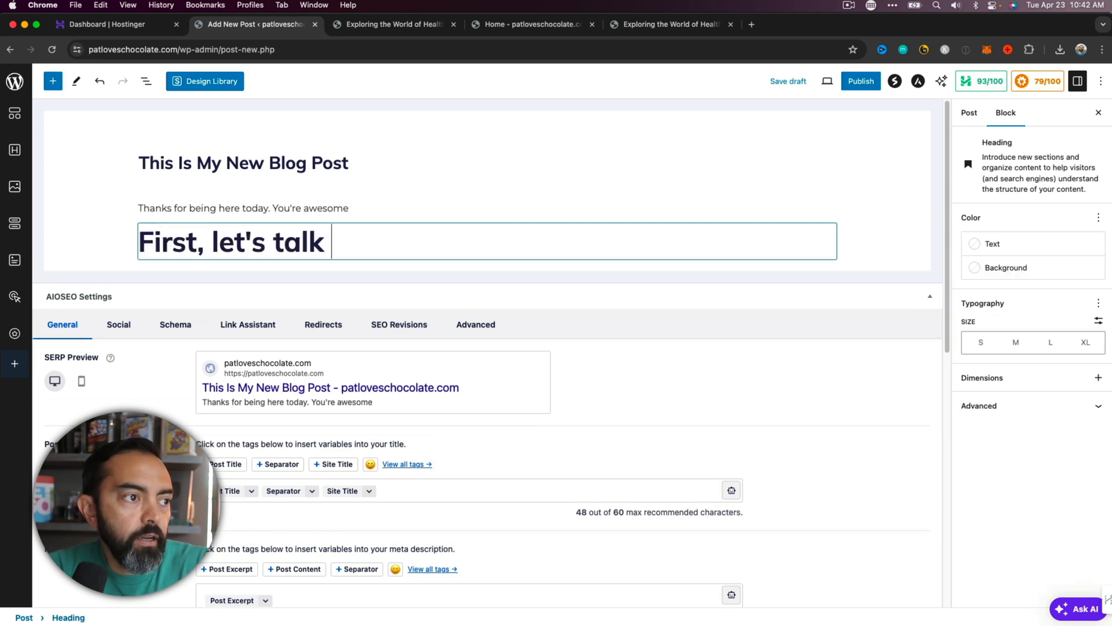
type(" heavy metals")
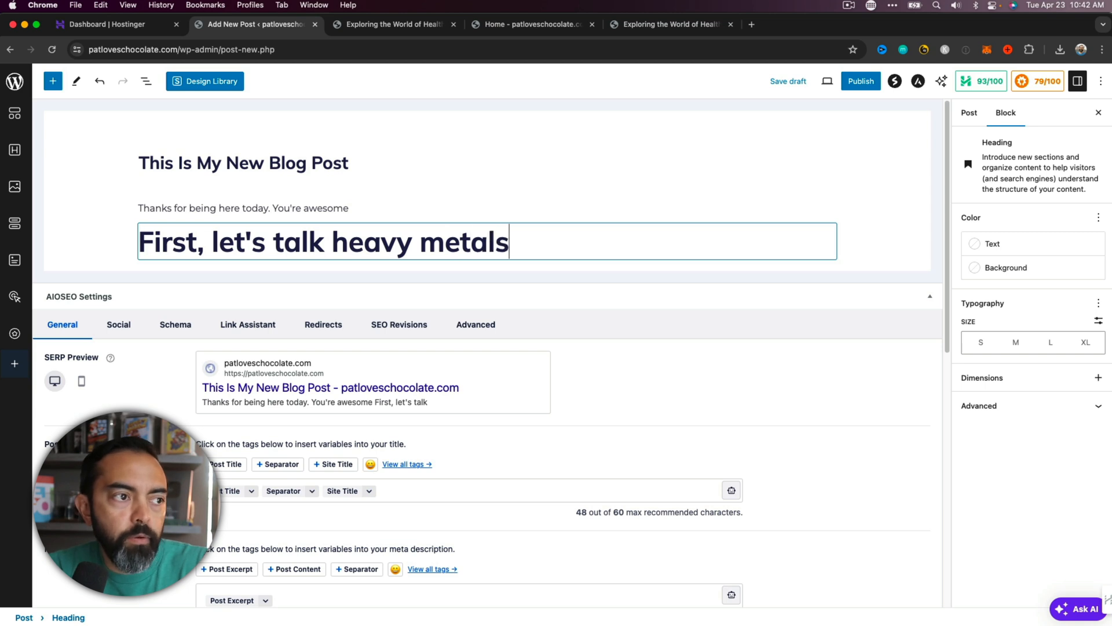
Step: Write the paragraph "Heavy metals are located naturally in your" below the heading, correcting the spelling of "naturally"
key("Return")
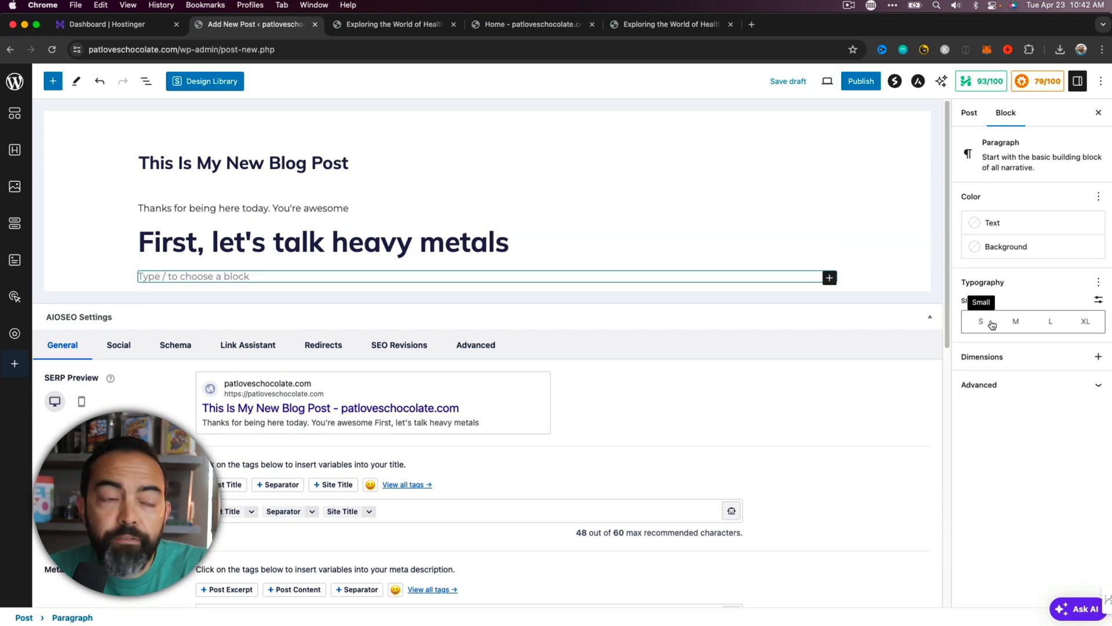
type("Hea")
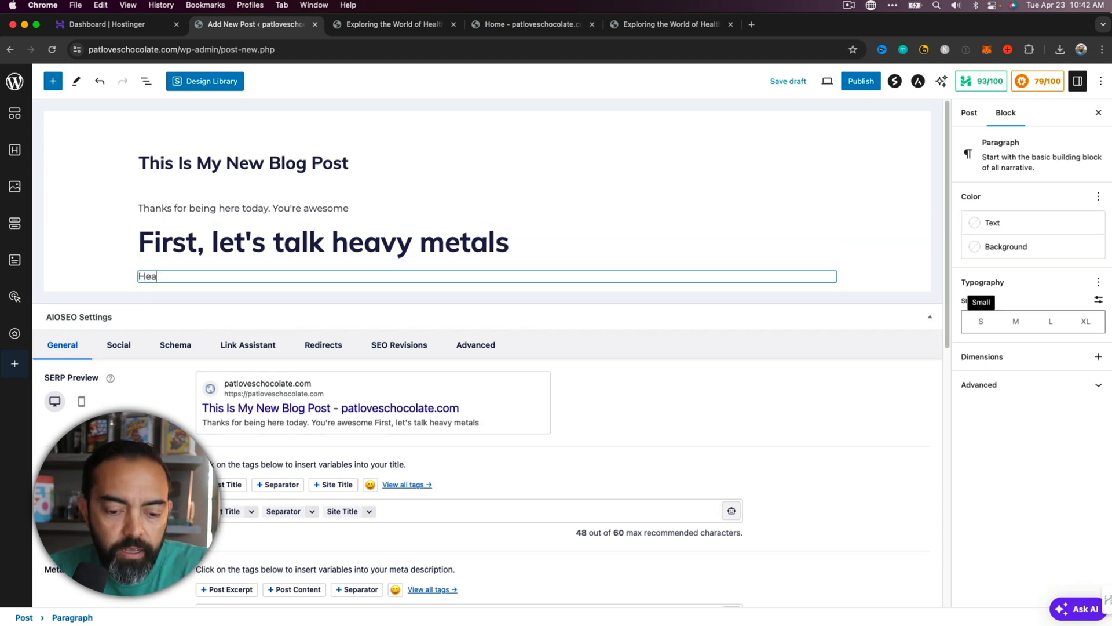
type("vy metals are")
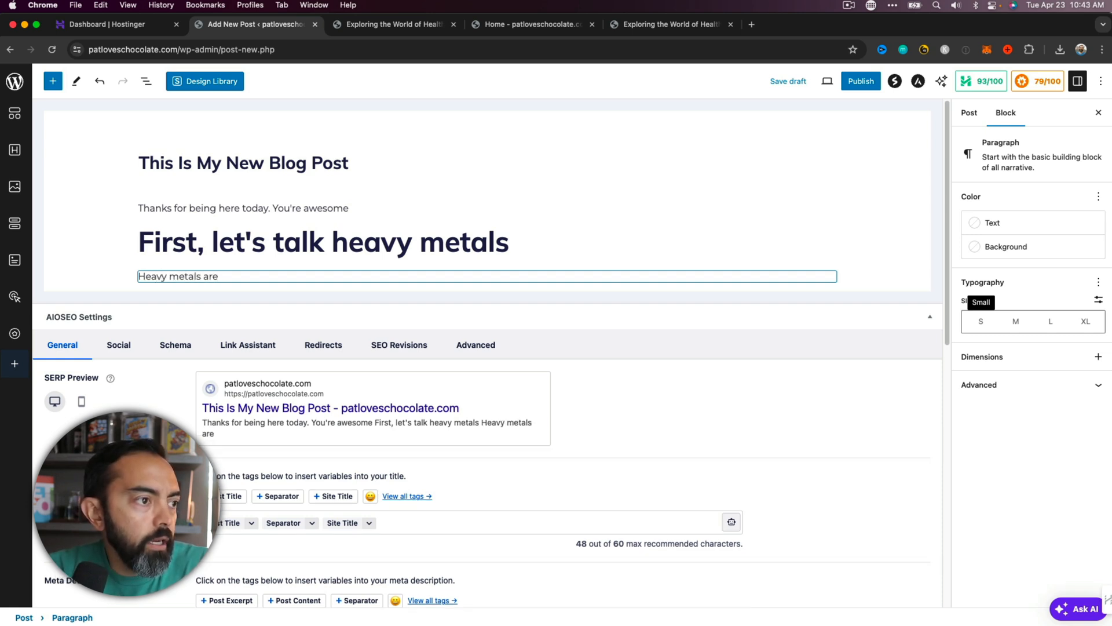
type(" located natrurally in your")
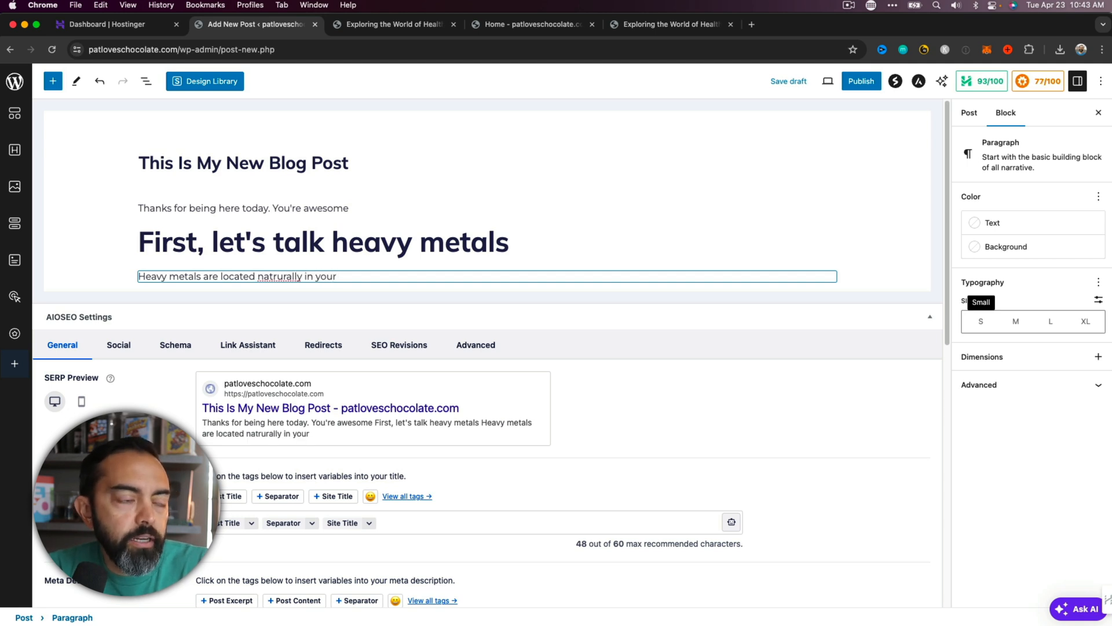
right_click(277, 277)
left_click(289, 285)
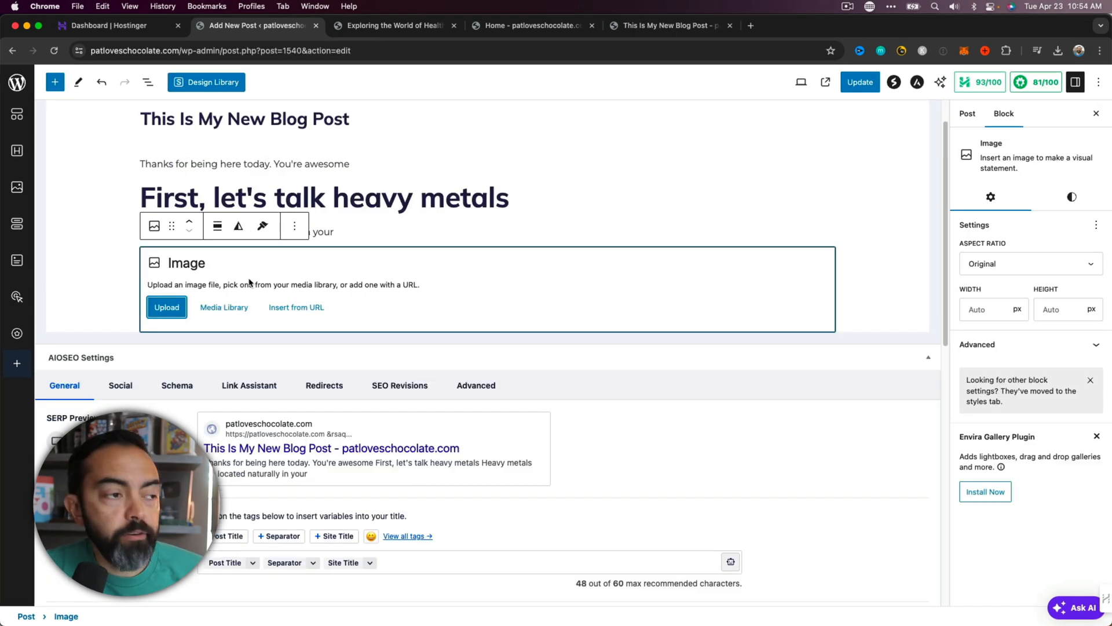
Step: Open the media selection for the post's image block and search the free images for "chocolate"
left_click(226, 312)
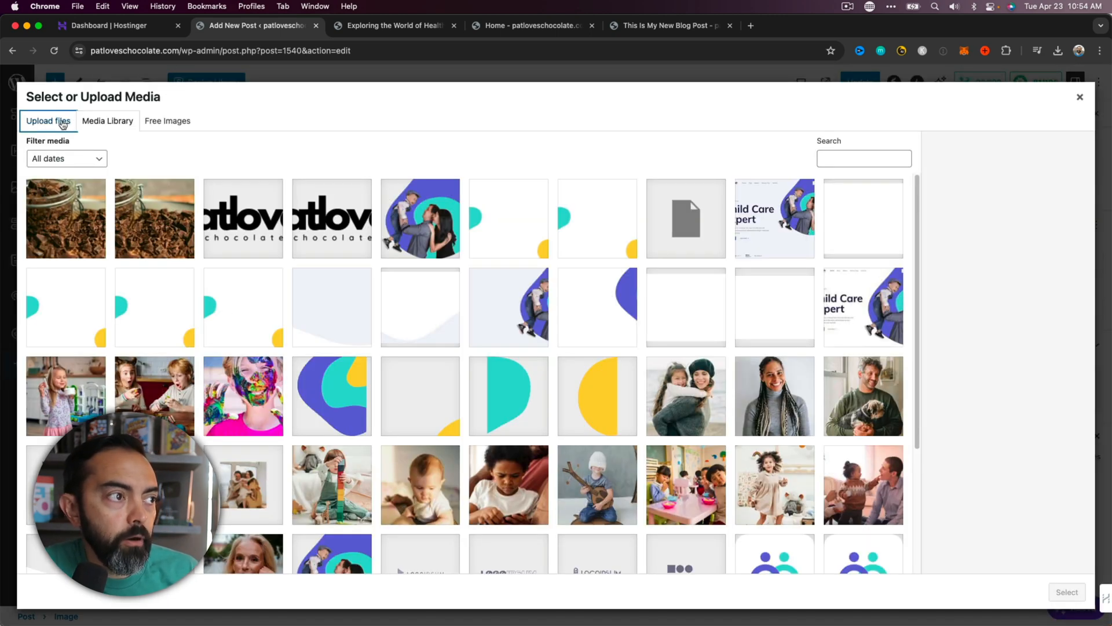
left_click(62, 123)
left_click(111, 121)
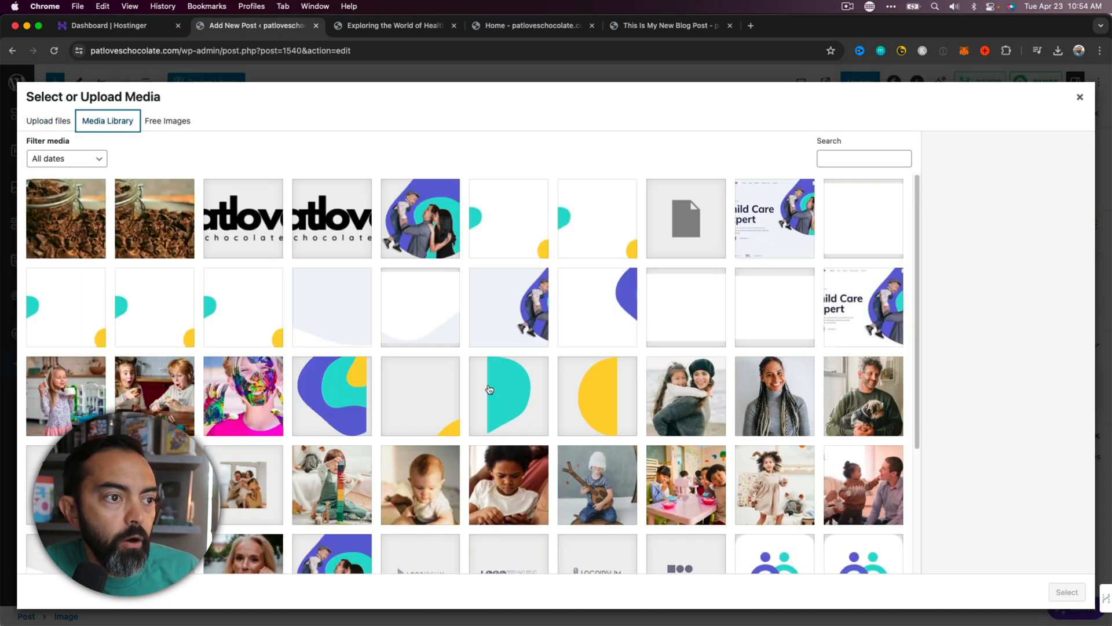
left_click(172, 121)
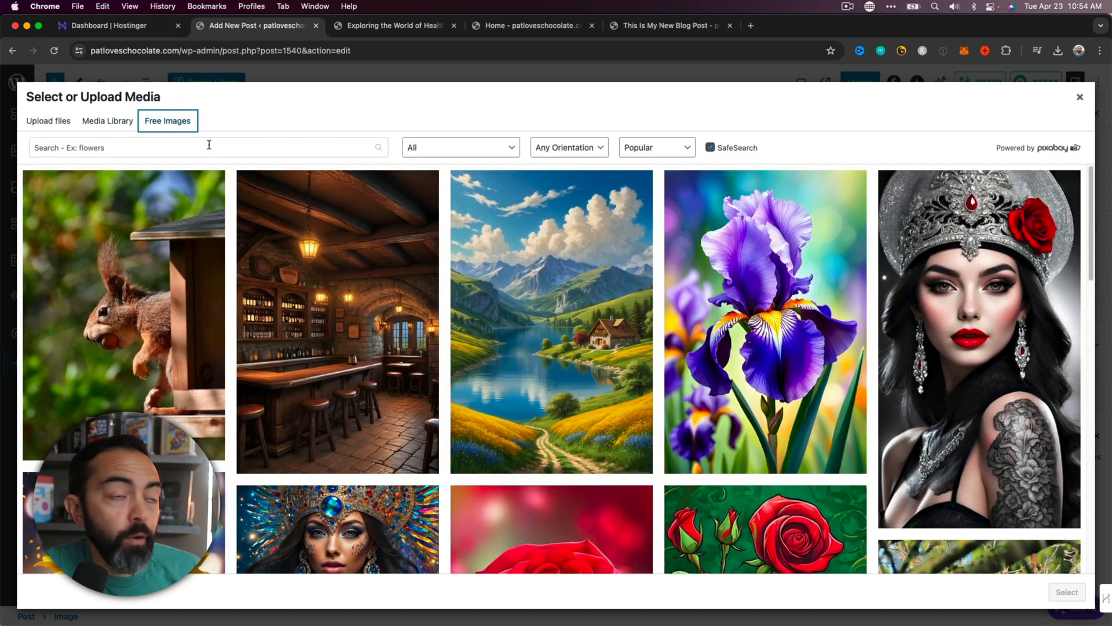
left_click(209, 145)
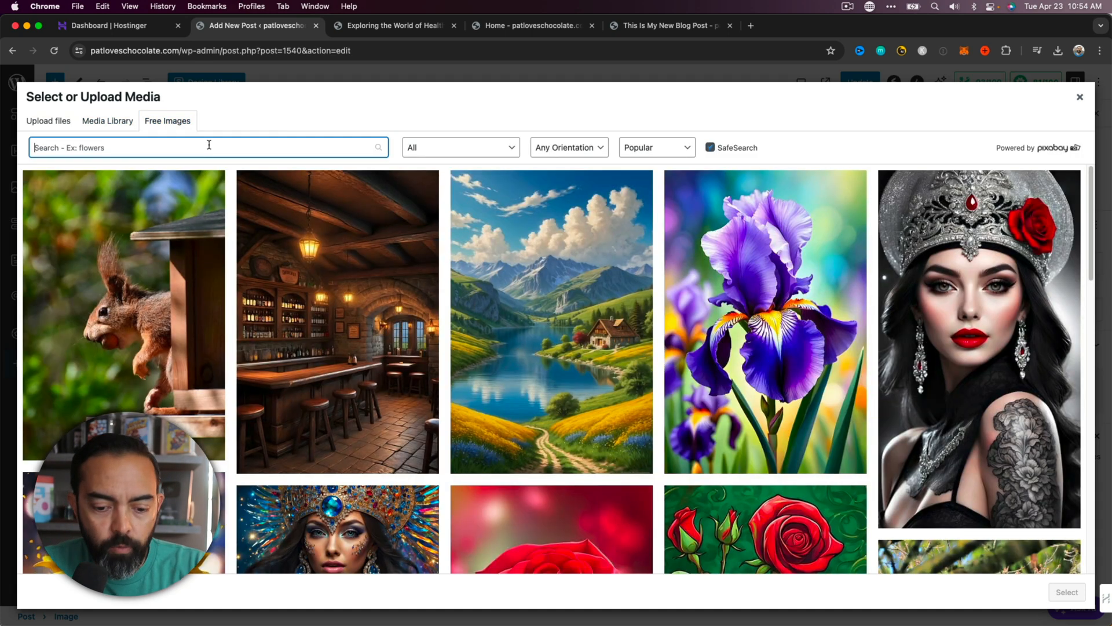
type("choo")
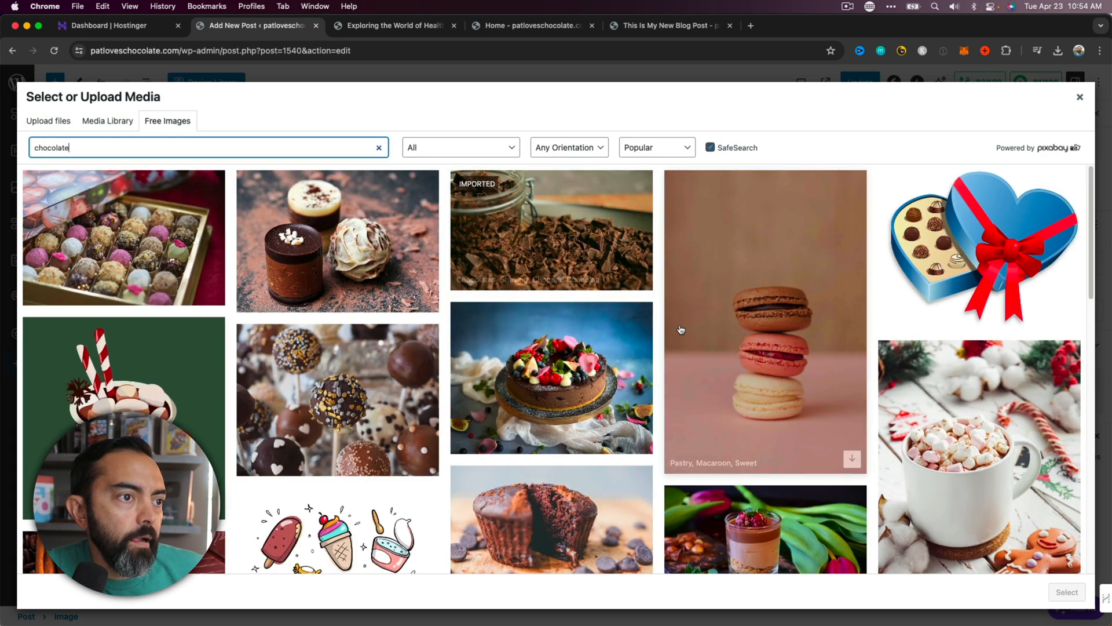
Step: Save and insert the free "Chocolate, Bars, Dark Chocolate" image into the post's image block
scroll(547, 317, "down", 3)
scroll(547, 317, "down", 3)
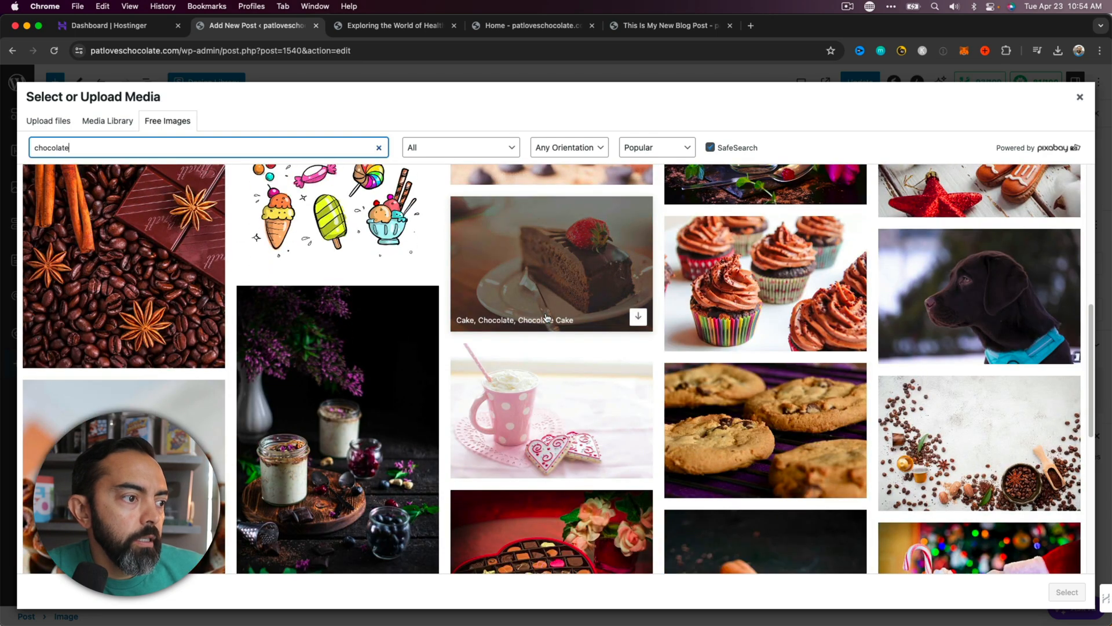
scroll(156, 356, "down", 10)
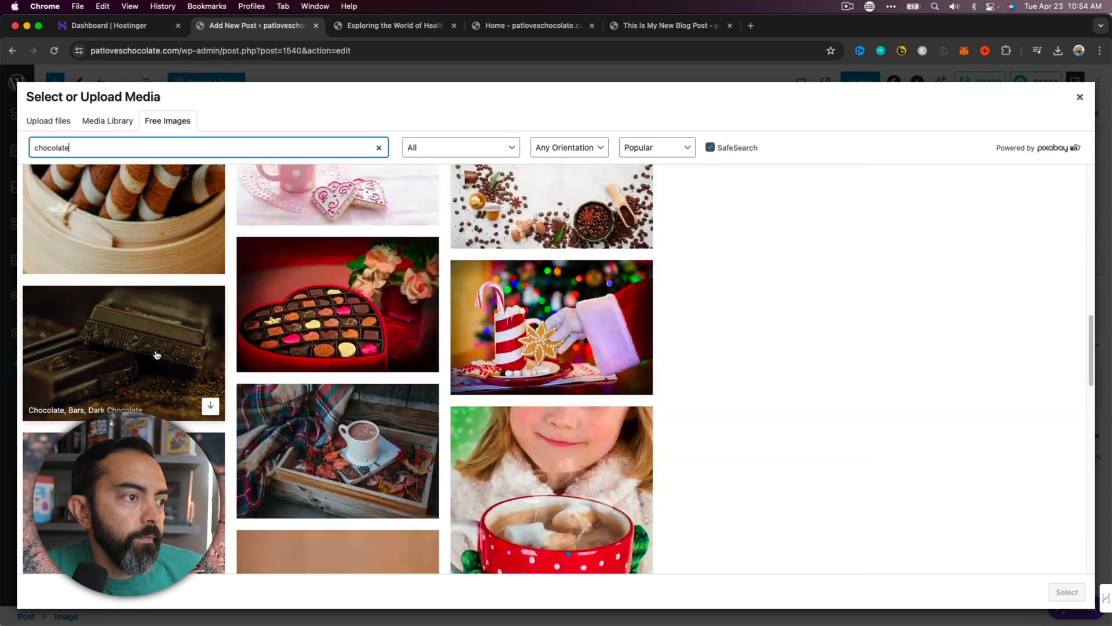
left_click(157, 355)
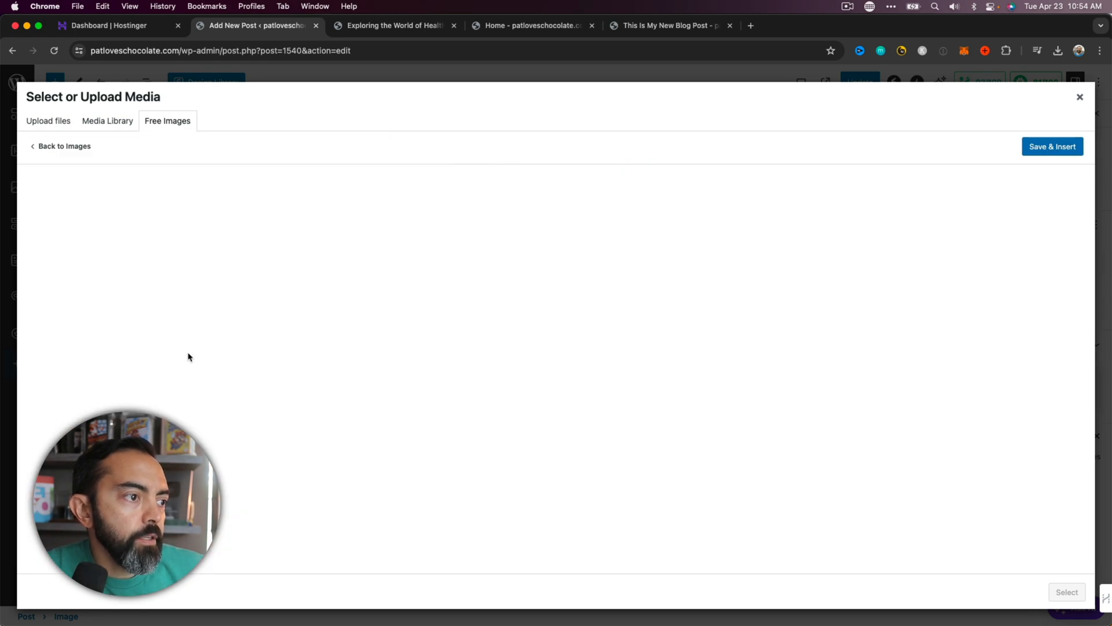
left_click(1046, 147)
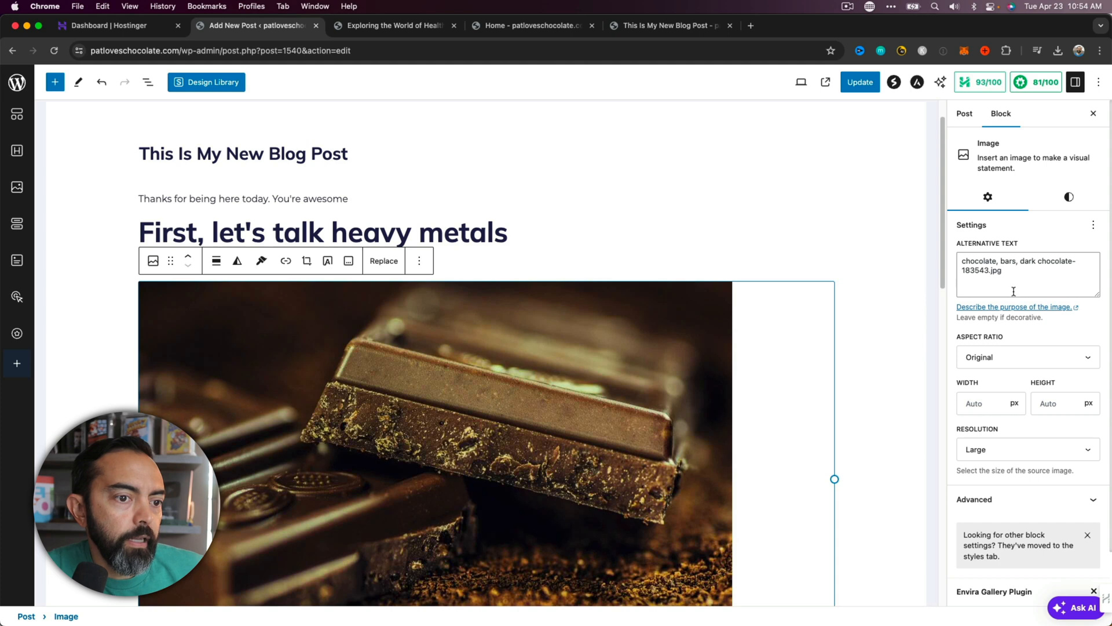
Step: Resize the chocolate bar image to about 549 px wide and align it to the center
left_click_drag(834, 479, 538, 464)
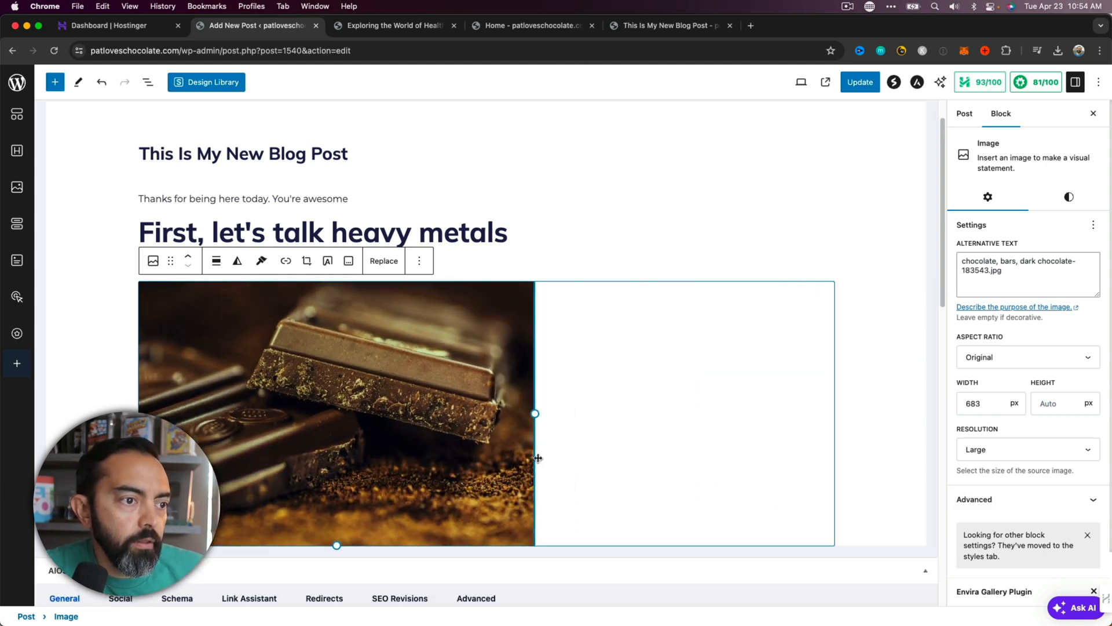
left_click_drag(535, 414, 457, 406)
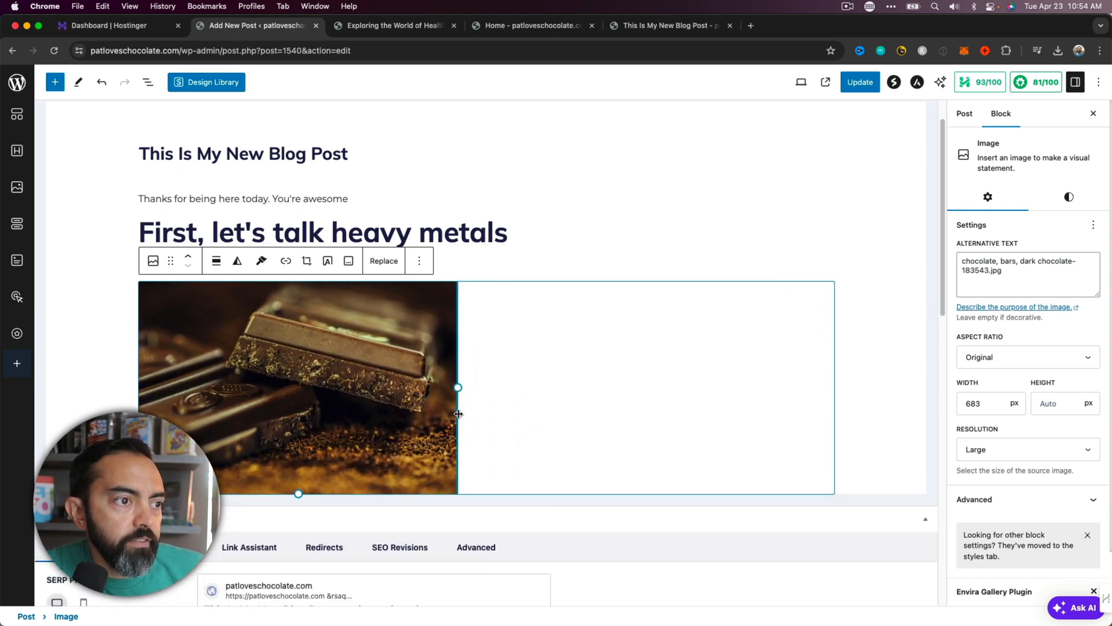
left_click(216, 265)
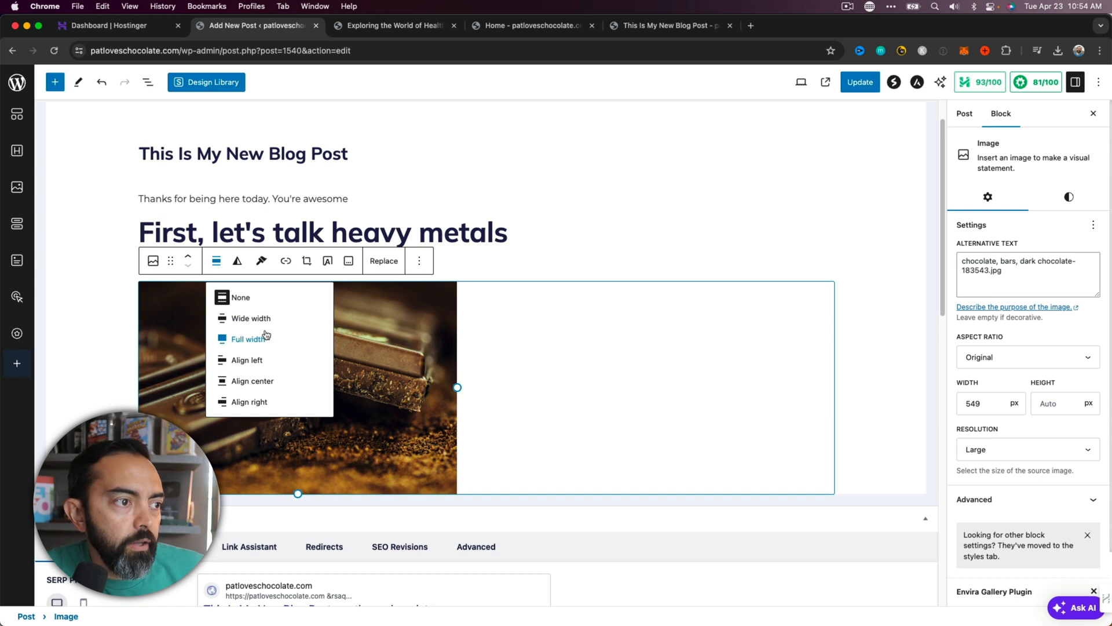
left_click(268, 381)
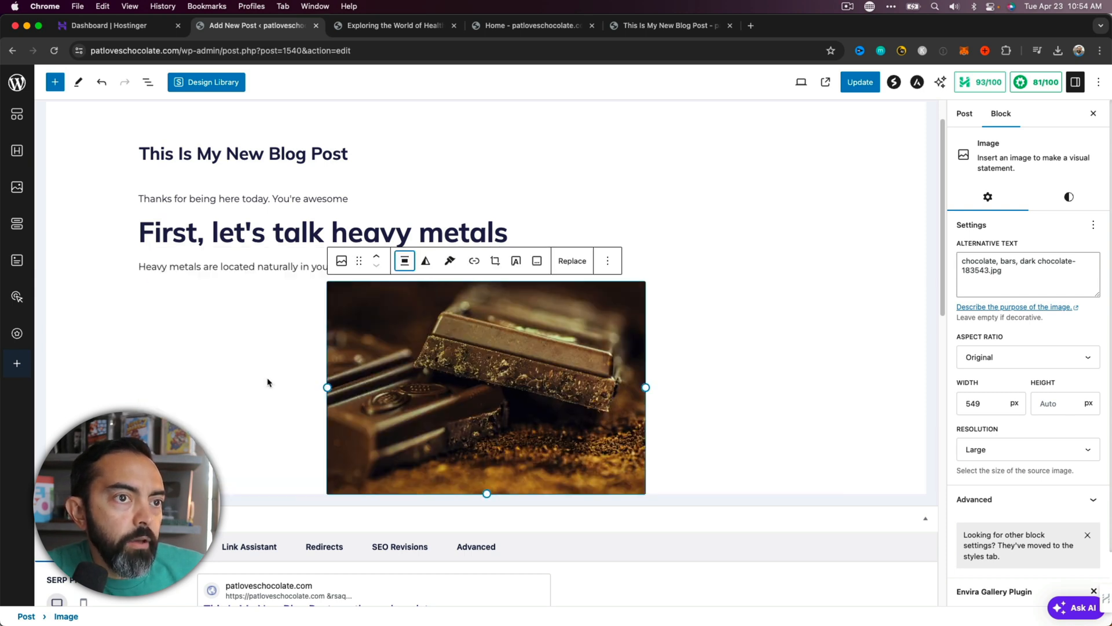
Step: Update the post and check how it looks on the live site by opening it from the Blog page
left_click(855, 81)
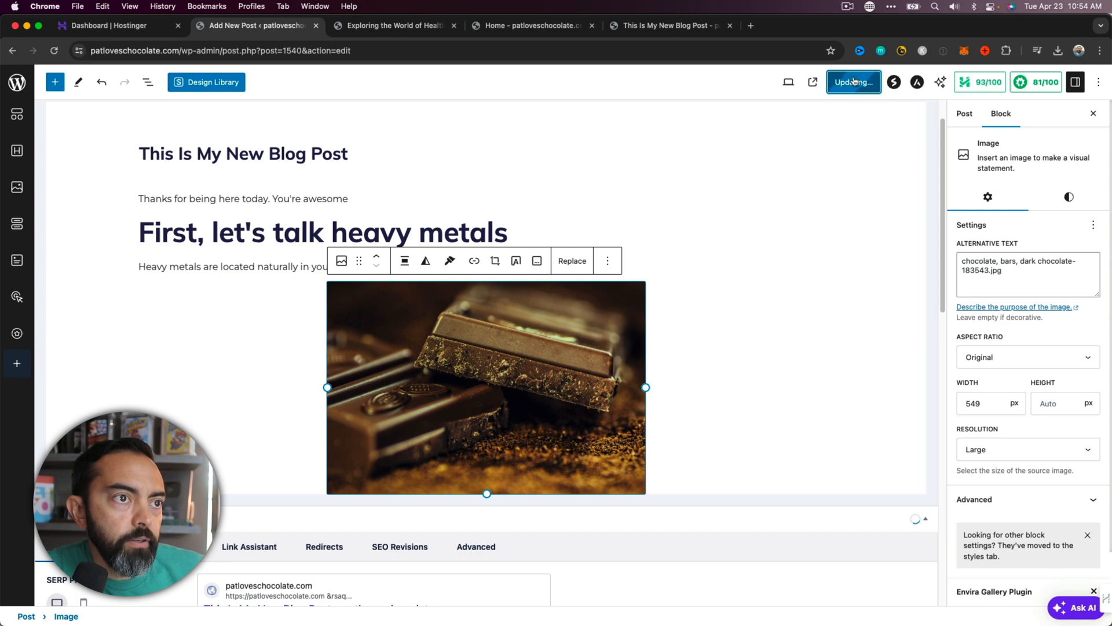
left_click(536, 26)
left_click(390, 123)
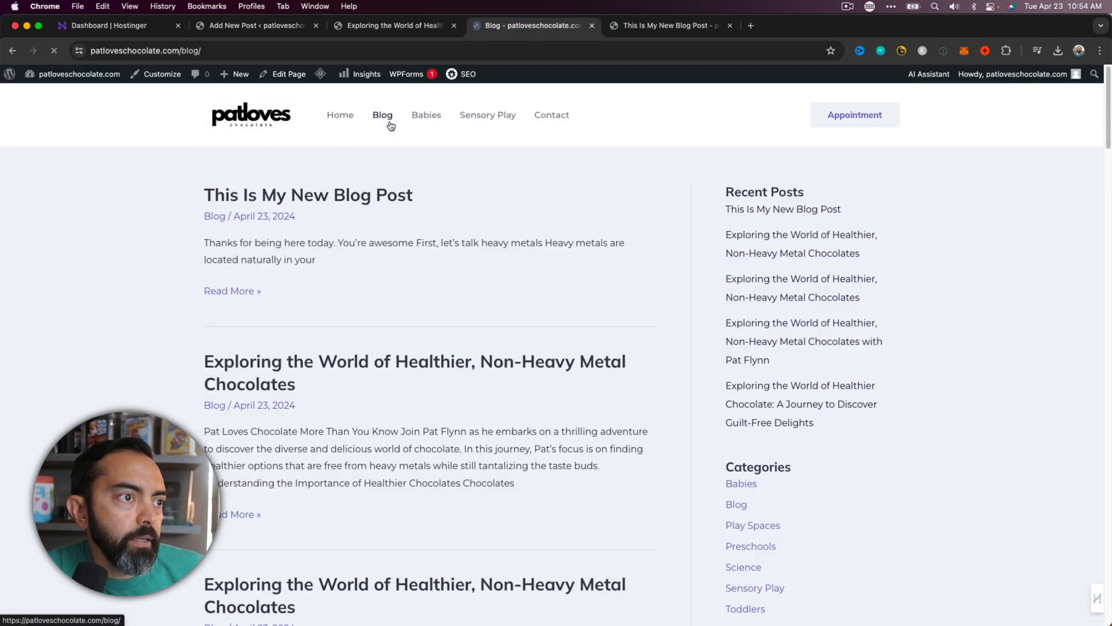
left_click(350, 199)
scroll(595, 254, "down", 5)
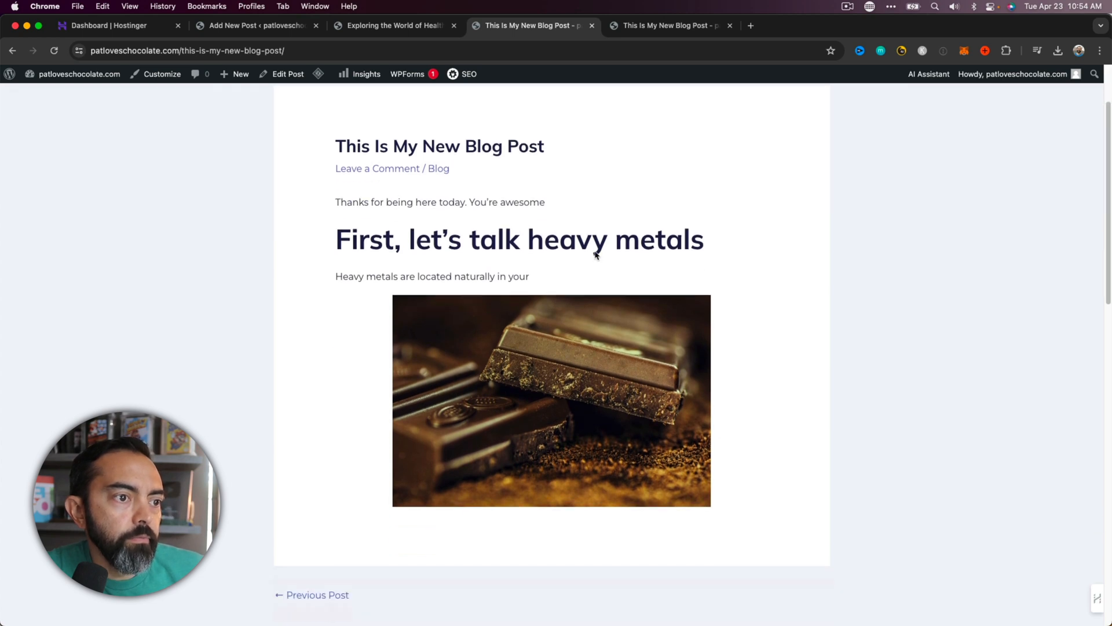
scroll(595, 255, "up", 4)
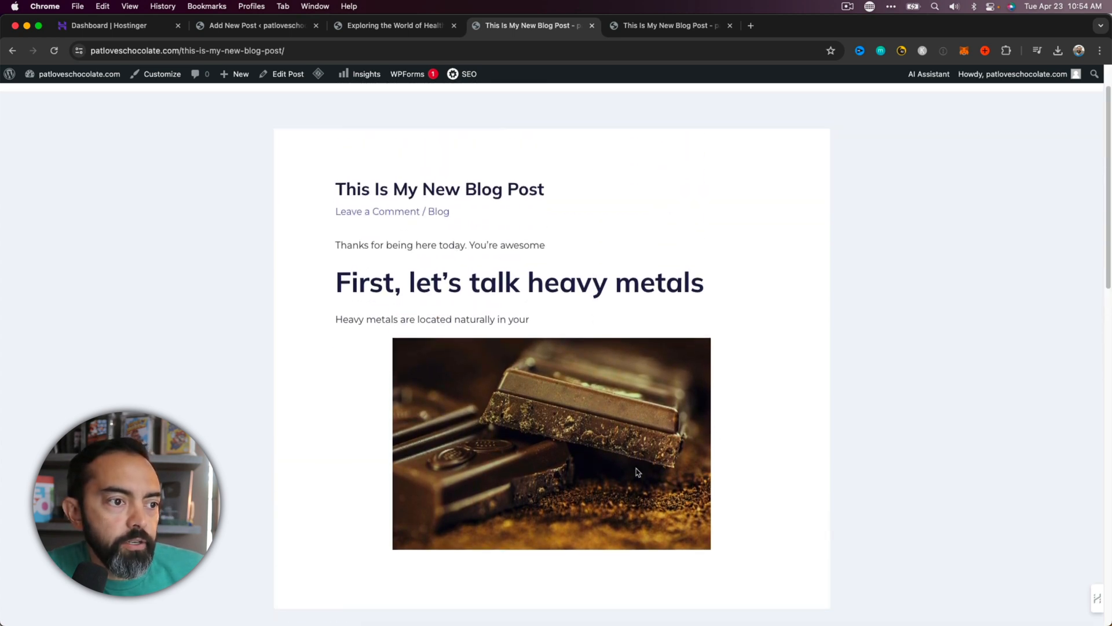
Step: Return to the blog post editor and add a paragraph block below the chocolate image reading "This is a new paragraph."
left_click(238, 27)
left_click(723, 404)
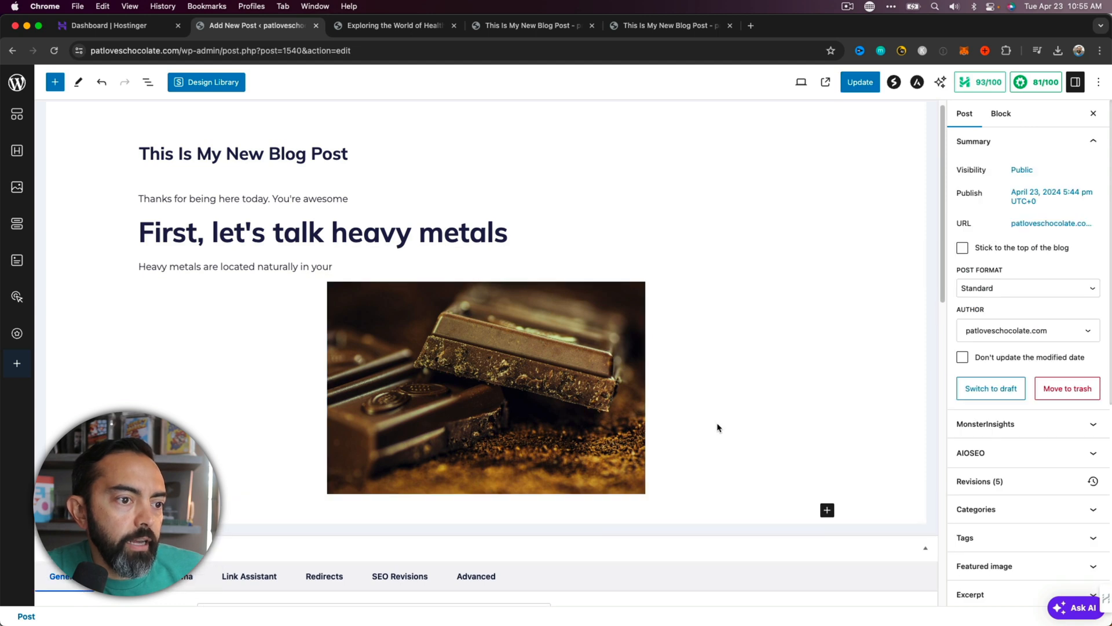
scroll(770, 480, "down", 3)
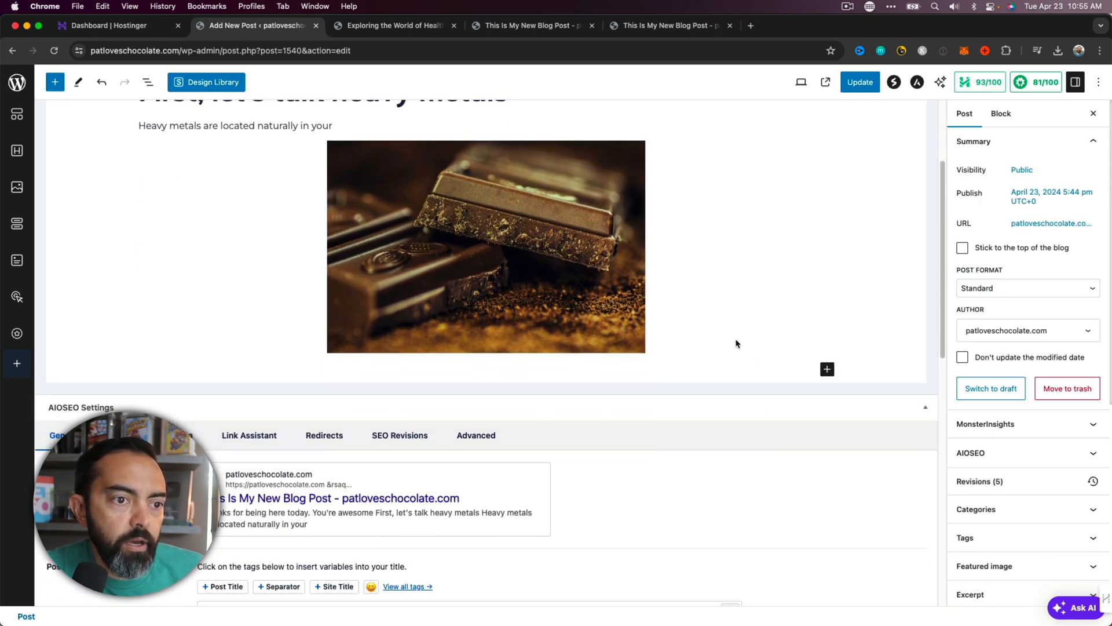
left_click(827, 369)
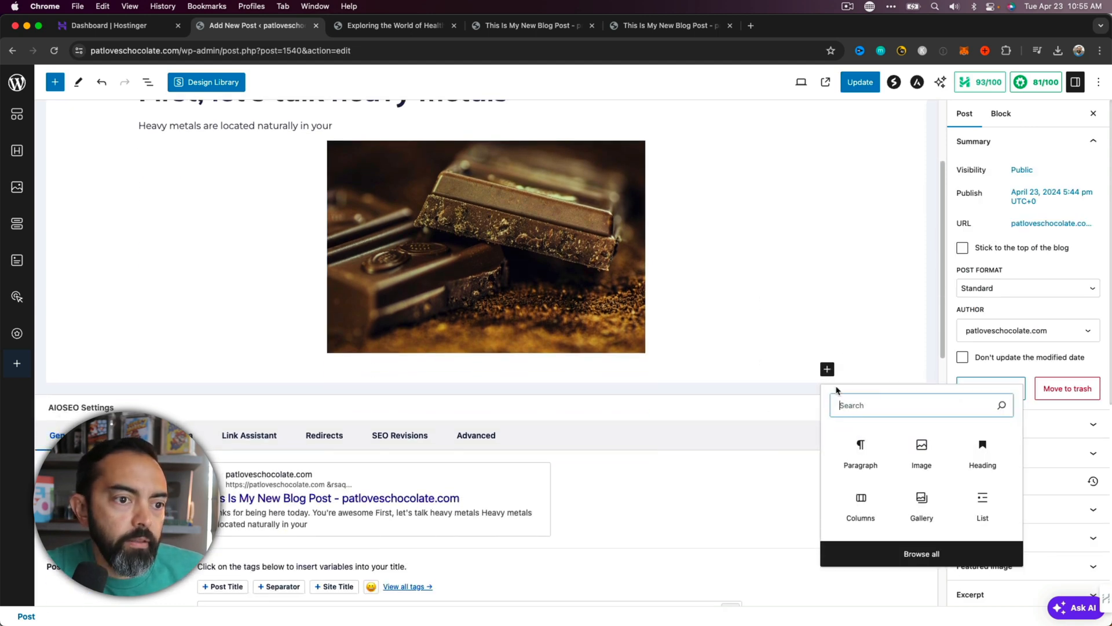
left_click(869, 457)
type("This is a new paragraph.")
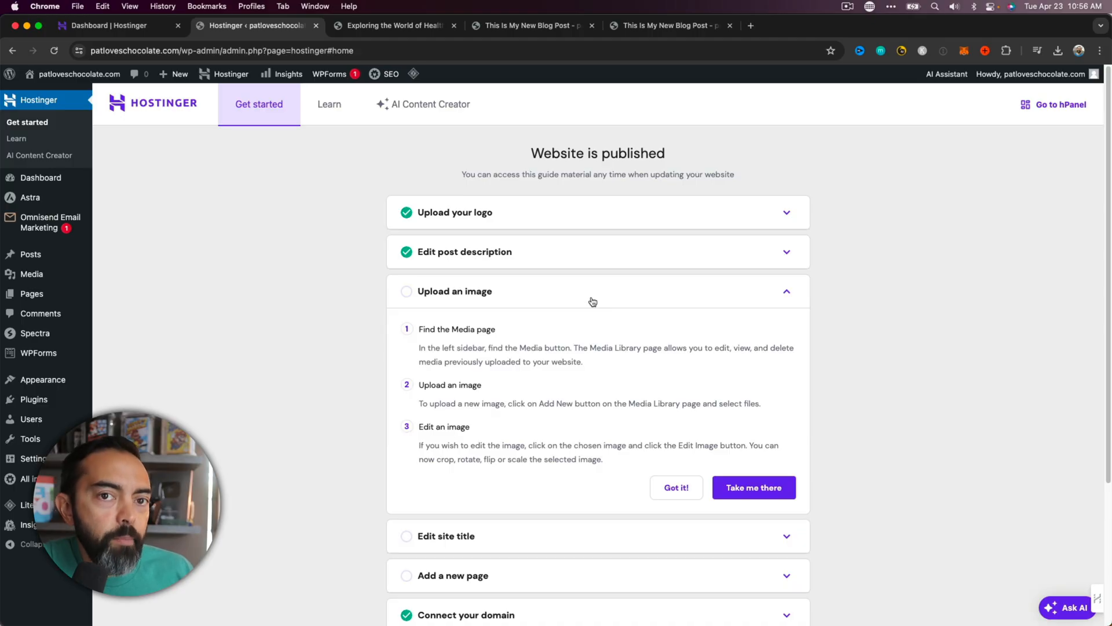
Step: Expand the "Edit site title" task in the Hostinger setup guide and go to the Customize page from it
scroll(643, 315, "down", 3)
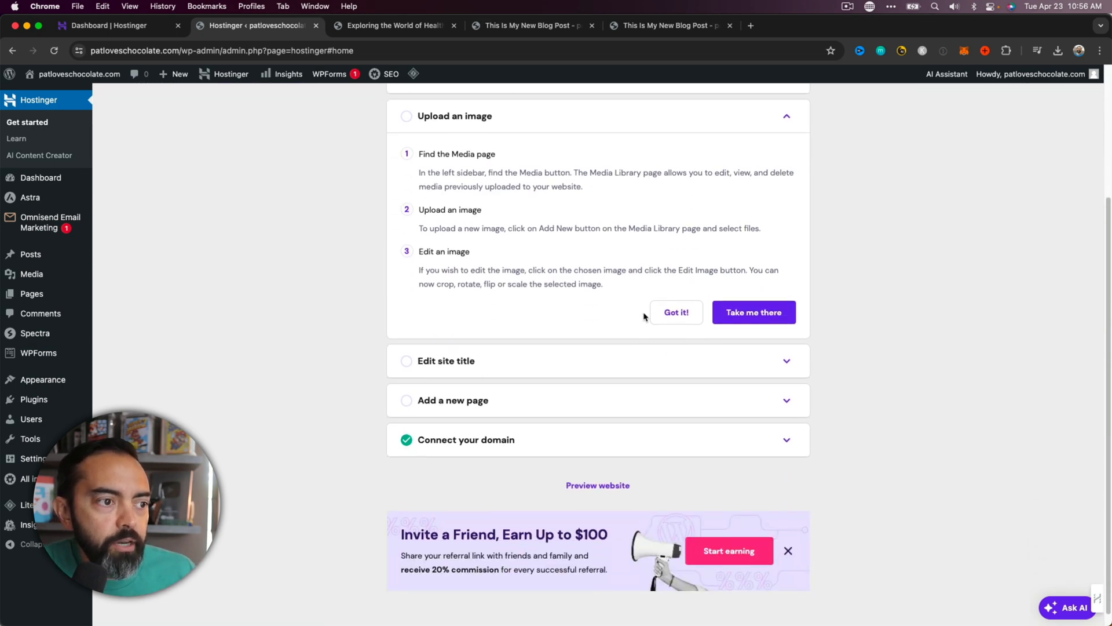
scroll(644, 317, "down", 1)
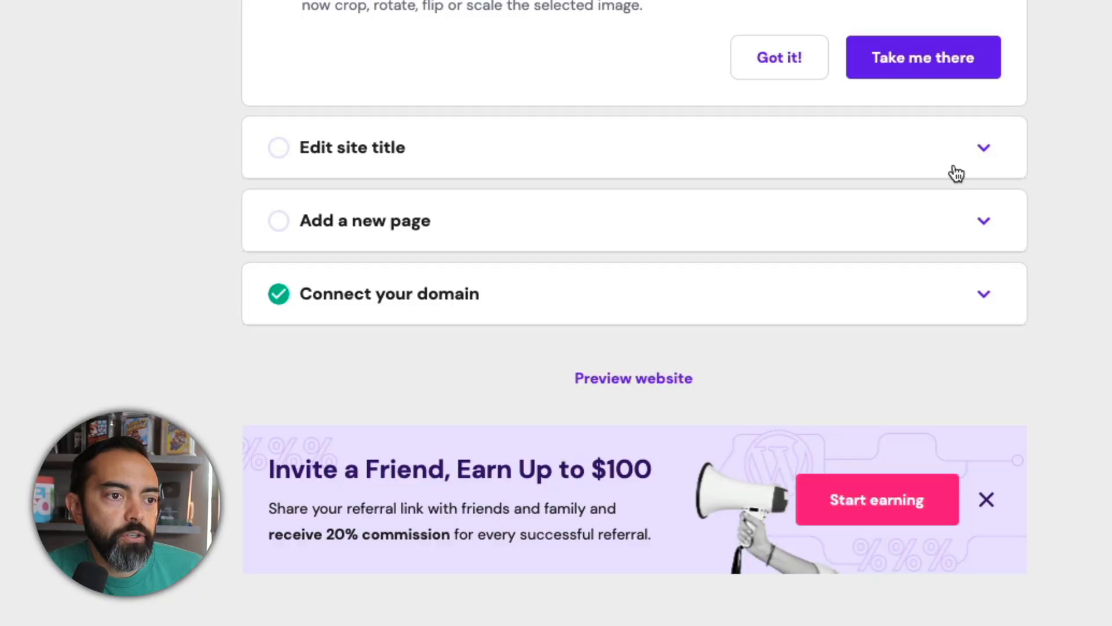
left_click(983, 149)
scroll(520, 85, "down", 1)
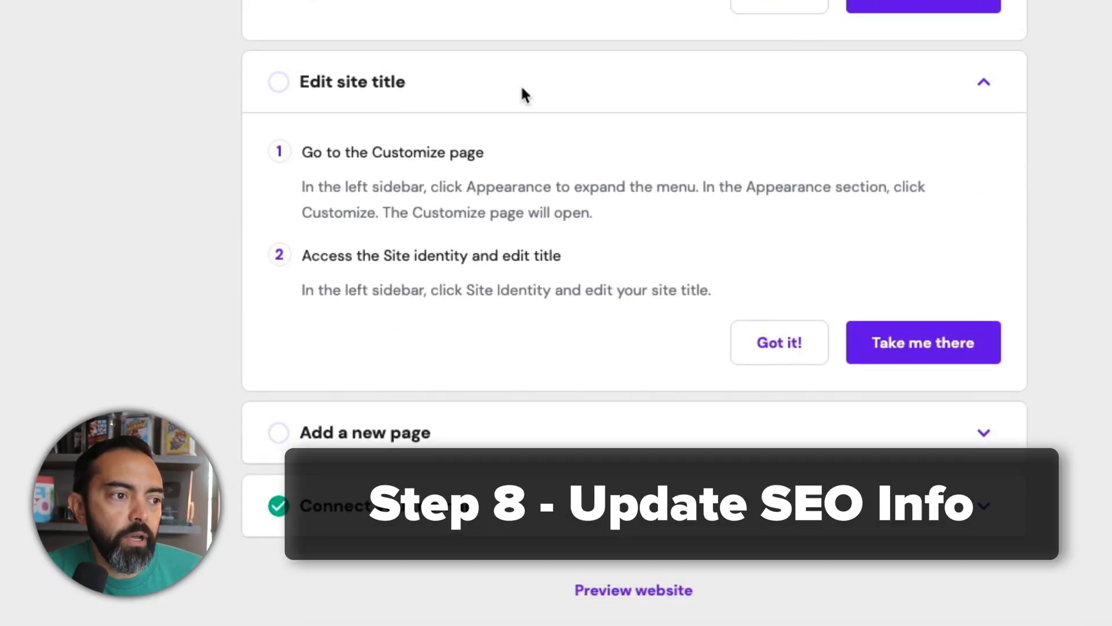
scroll(458, 149, "down", 1)
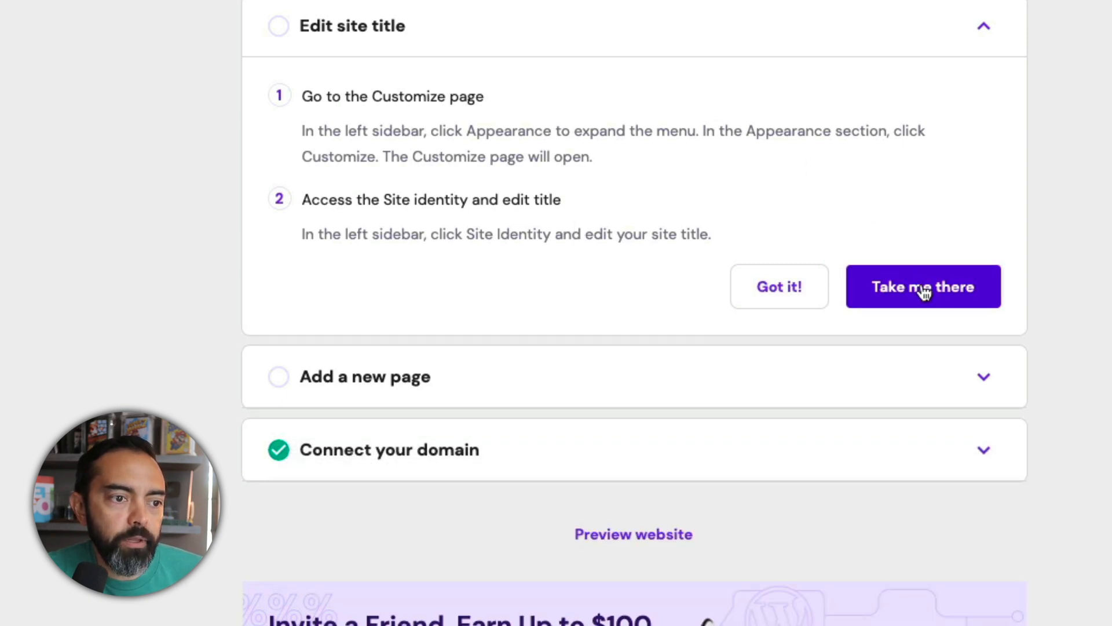
left_click(979, 297)
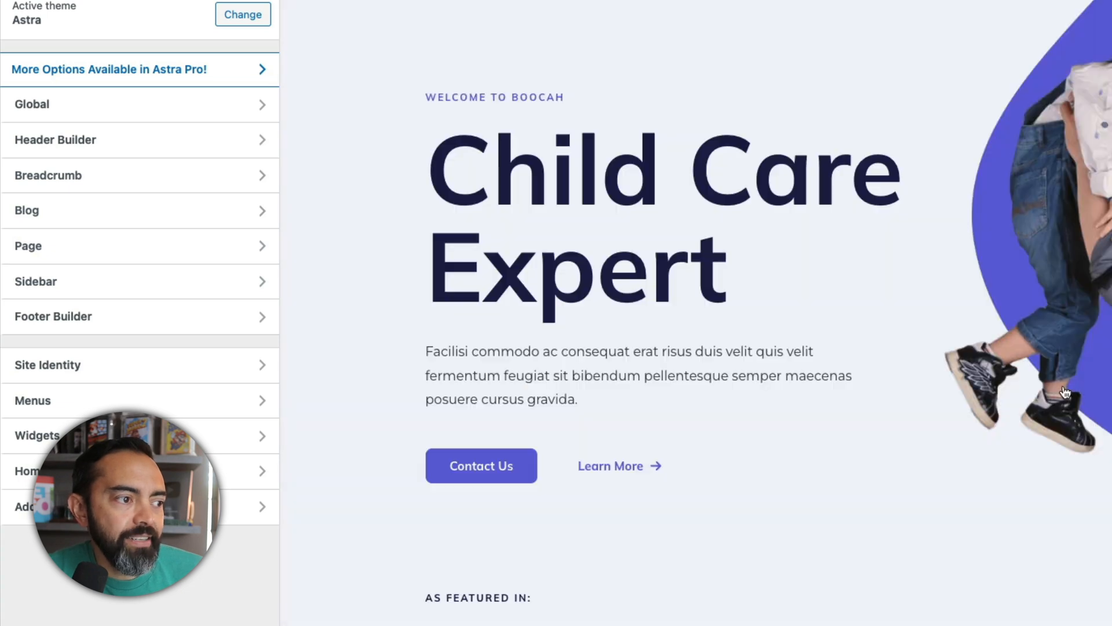
Step: Open the Site Title & Logo settings within Site Identity
left_click(260, 370)
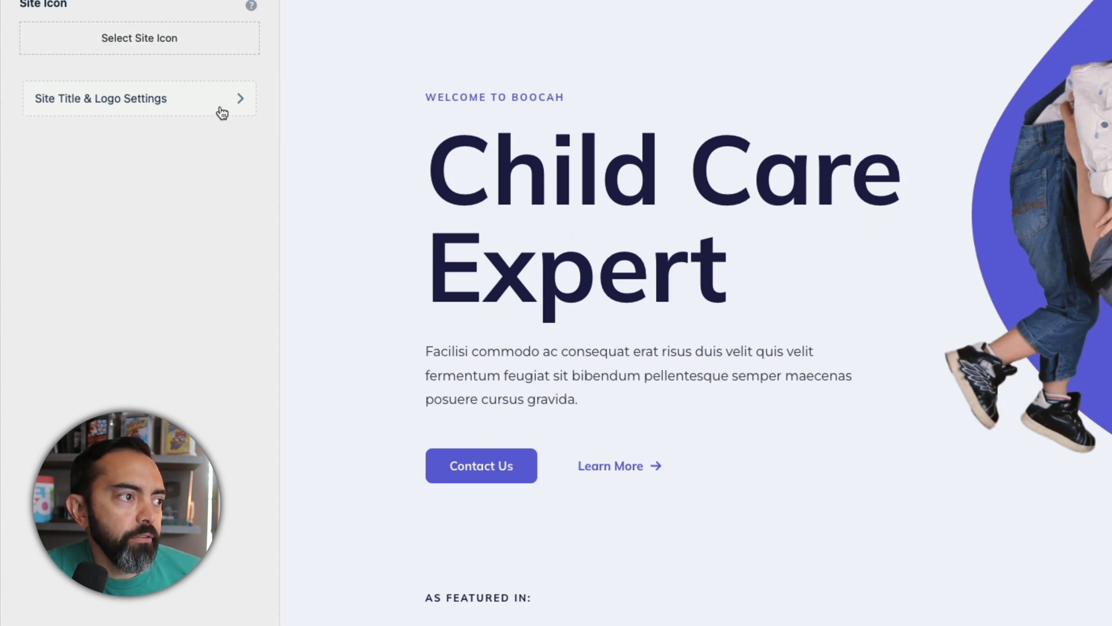
left_click(101, 112)
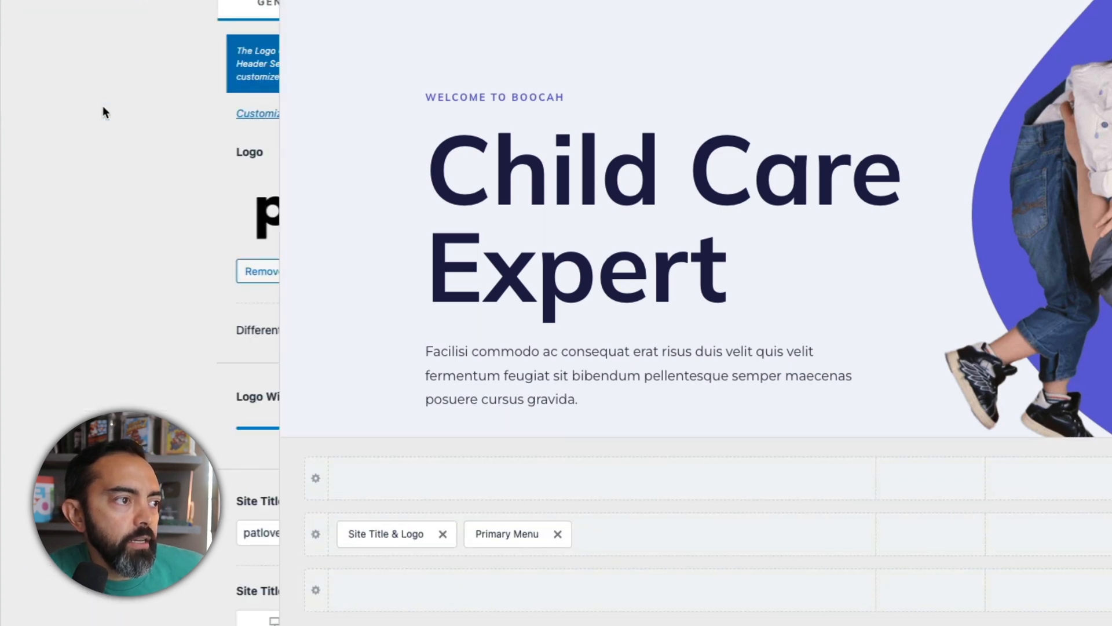
scroll(154, 115, "down", 6)
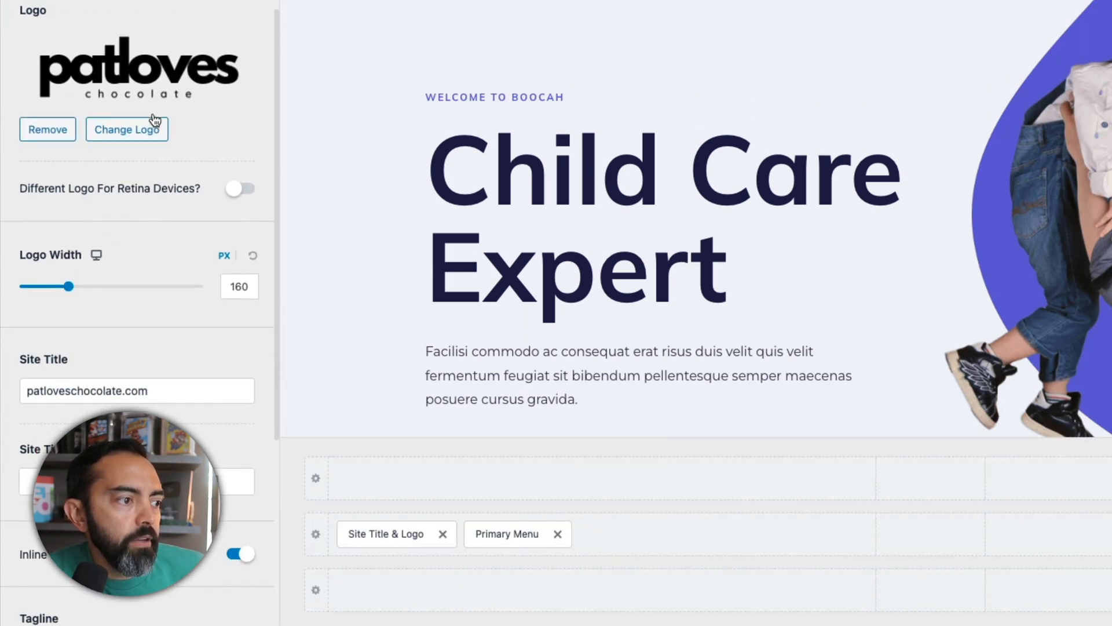
Step: Set the site title to "Pat Love Chocolate – A Journey Through Healthy Sweet Living"
double_click(128, 196)
key("super+a")
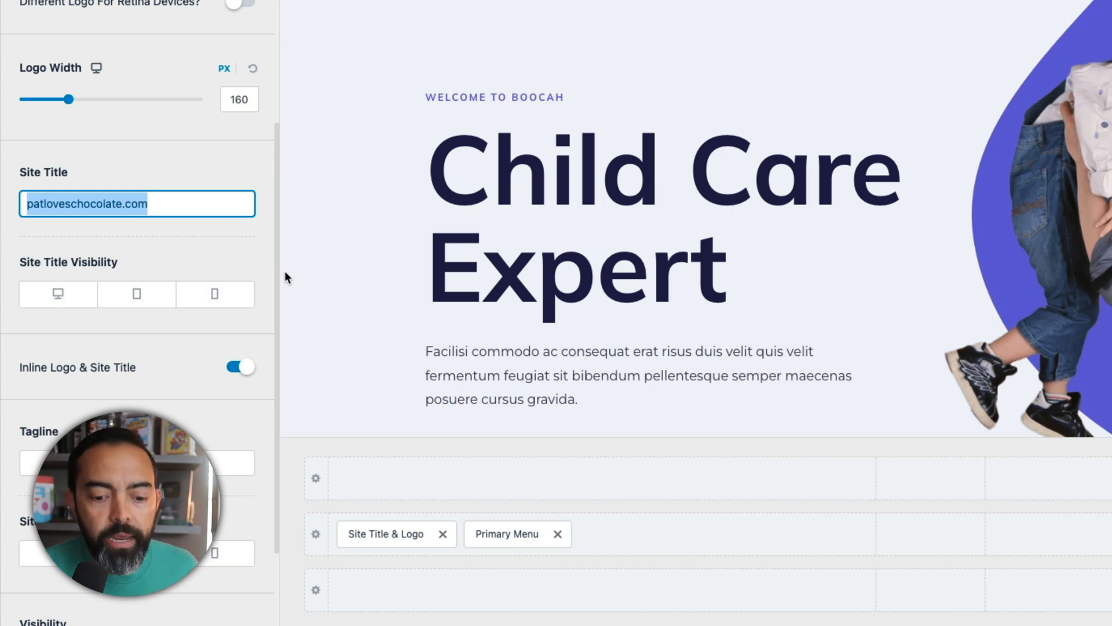
type("Pat Love C")
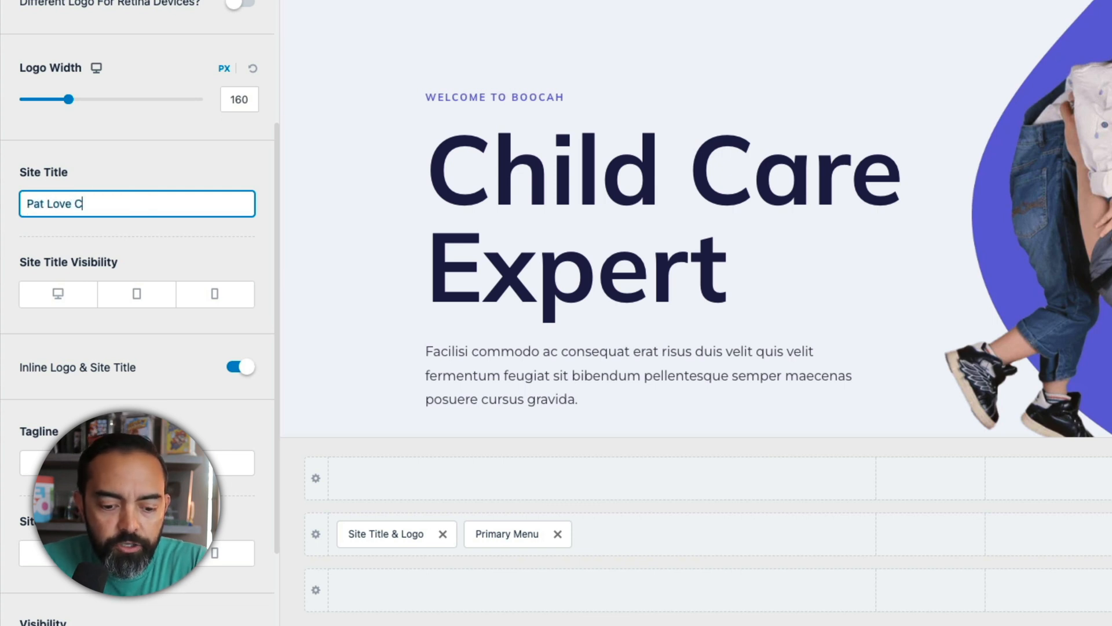
type("hocolate – A J")
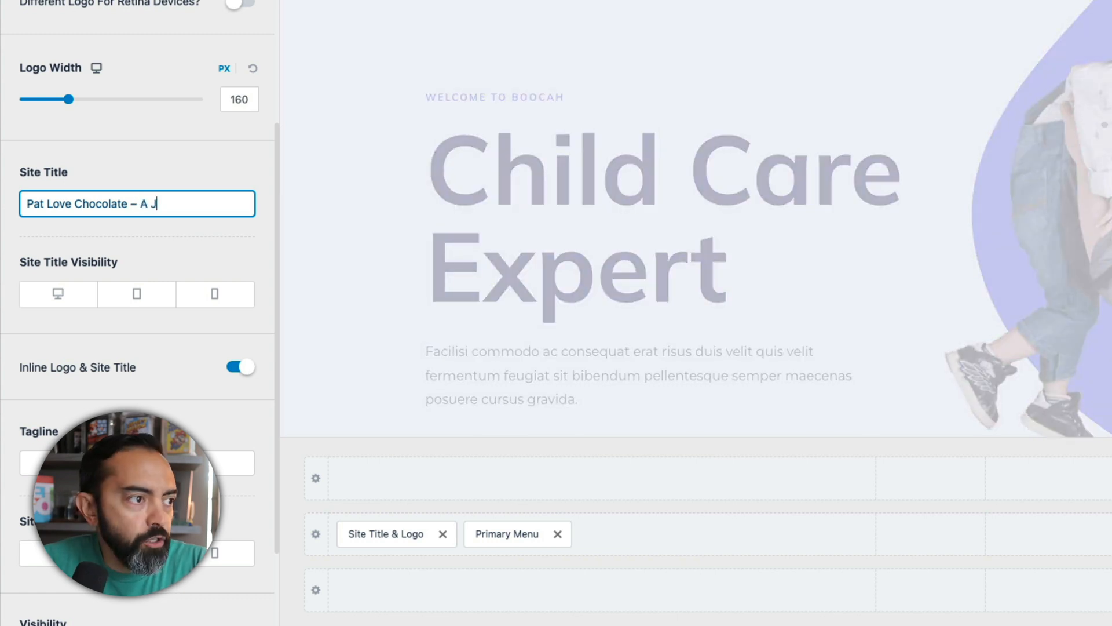
type("ourney Through Hea")
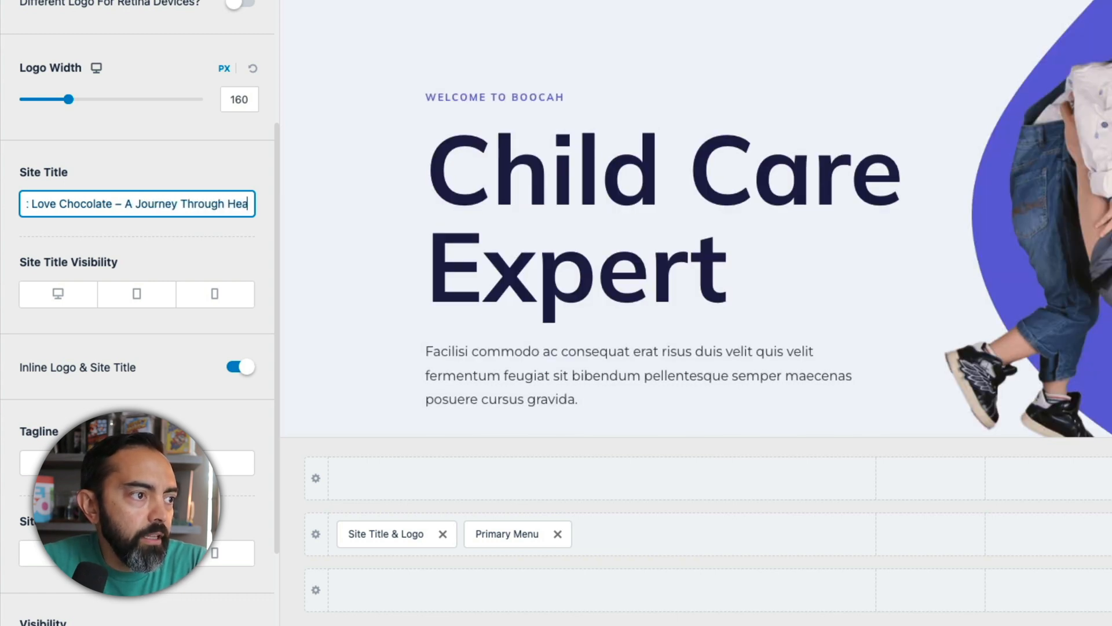
type("lthy Sweet")
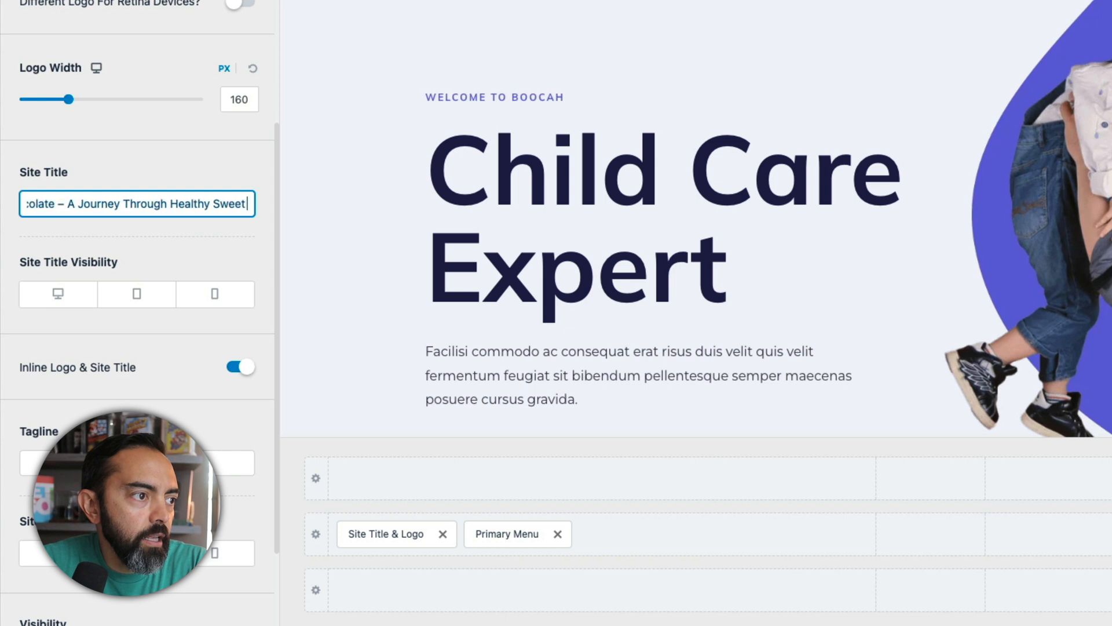
type(" Living")
key("BackSpace")
key("BackSpace")
key("BackSpace")
type("igin")
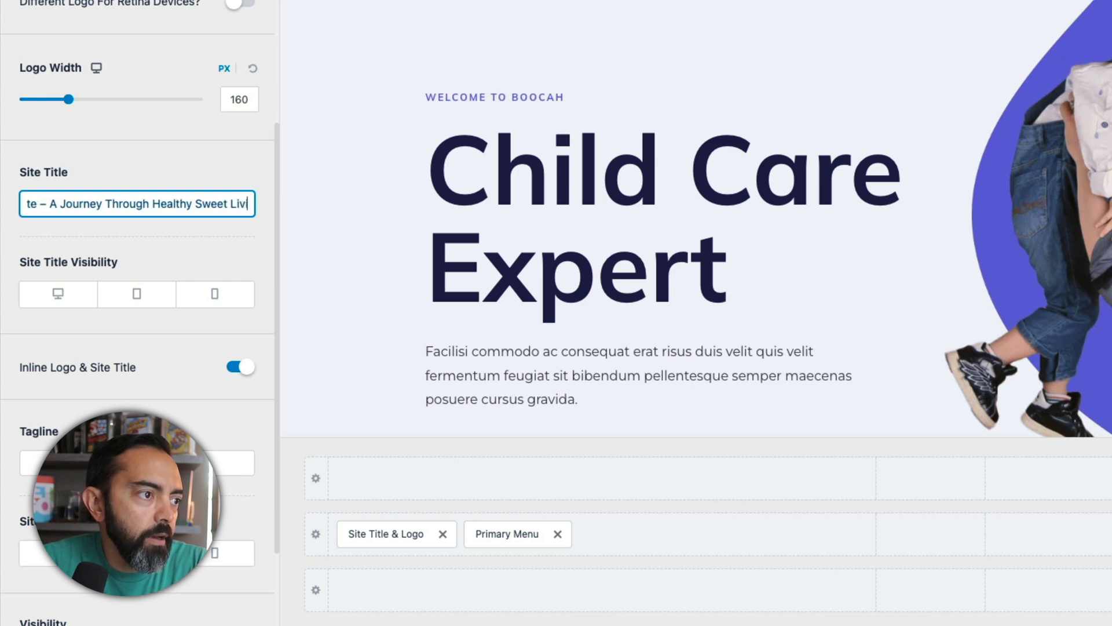
key("BackSpace")
key("BackSpace")
key("BackSpace")
type("ng")
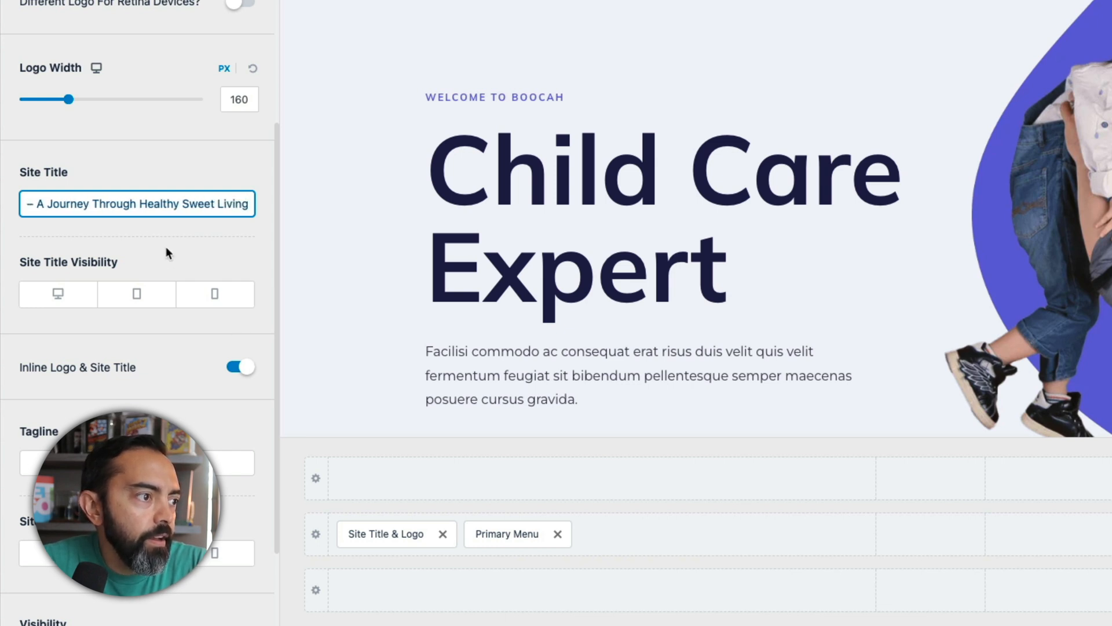
Step: Move "A Journey Through Healthy Sweet Living" from the site title into the tagline, leave "Pat Love Chocolate" as title, and publish
scroll(167, 253, "down", 5)
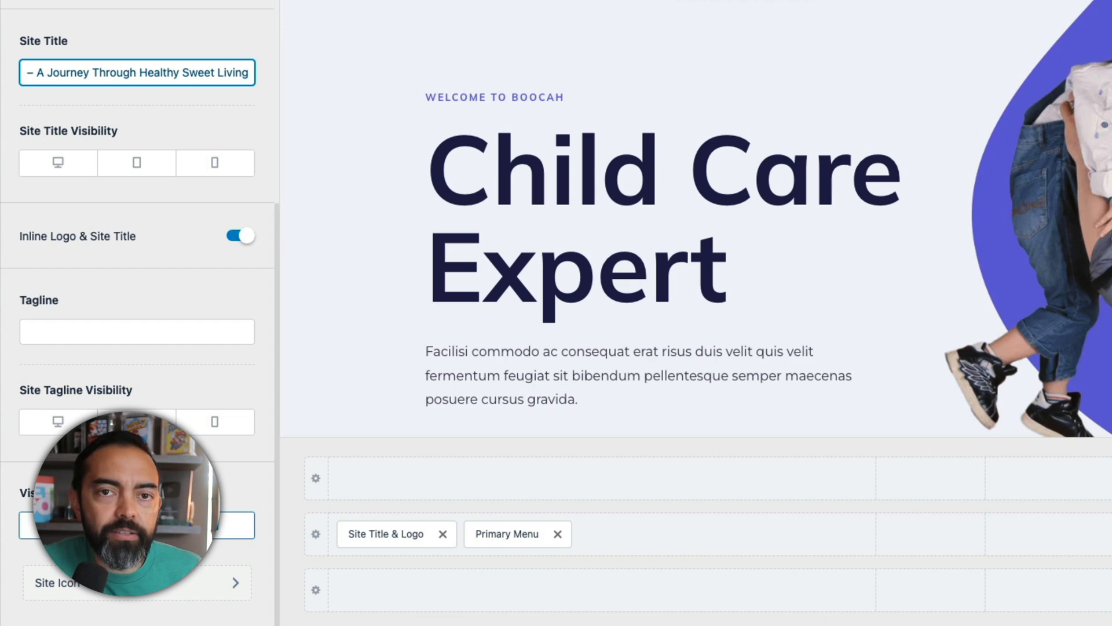
left_click(146, 324)
left_click_drag(142, 72, 381, 78)
key("super+x")
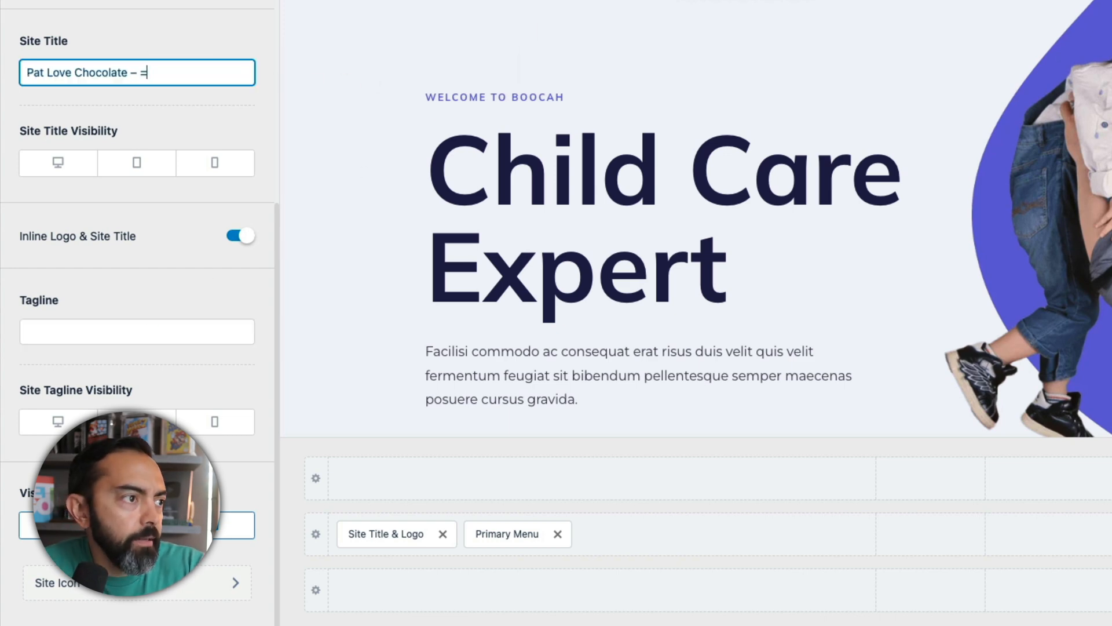
key("BackSpace")
key("BackSpace")
key("BackSpace")
left_click(151, 325)
key("super+v")
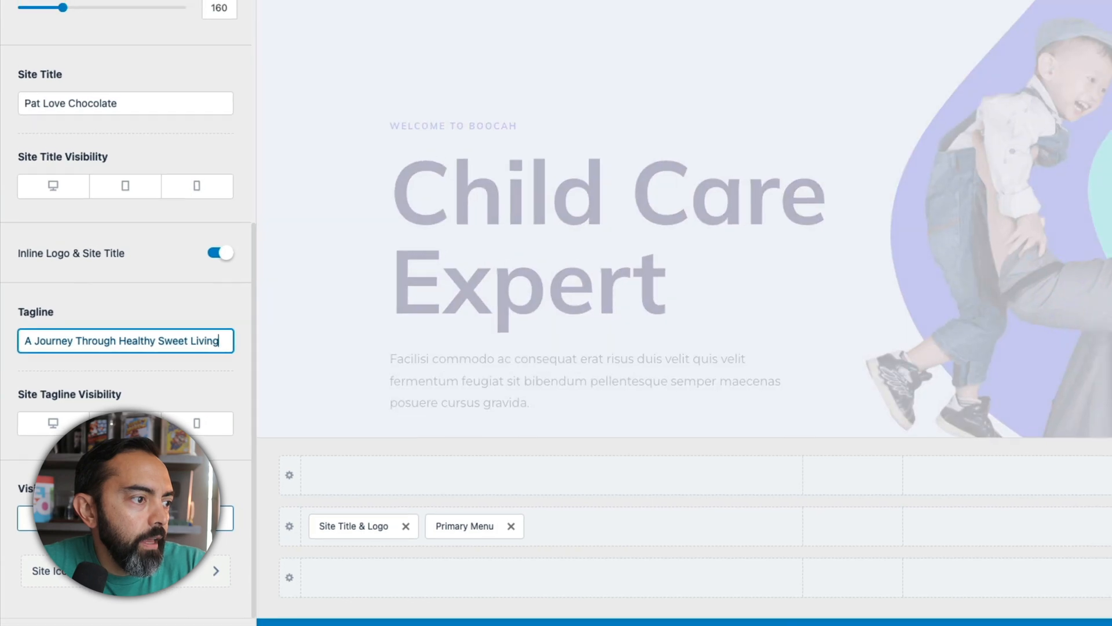
left_click(180, 0)
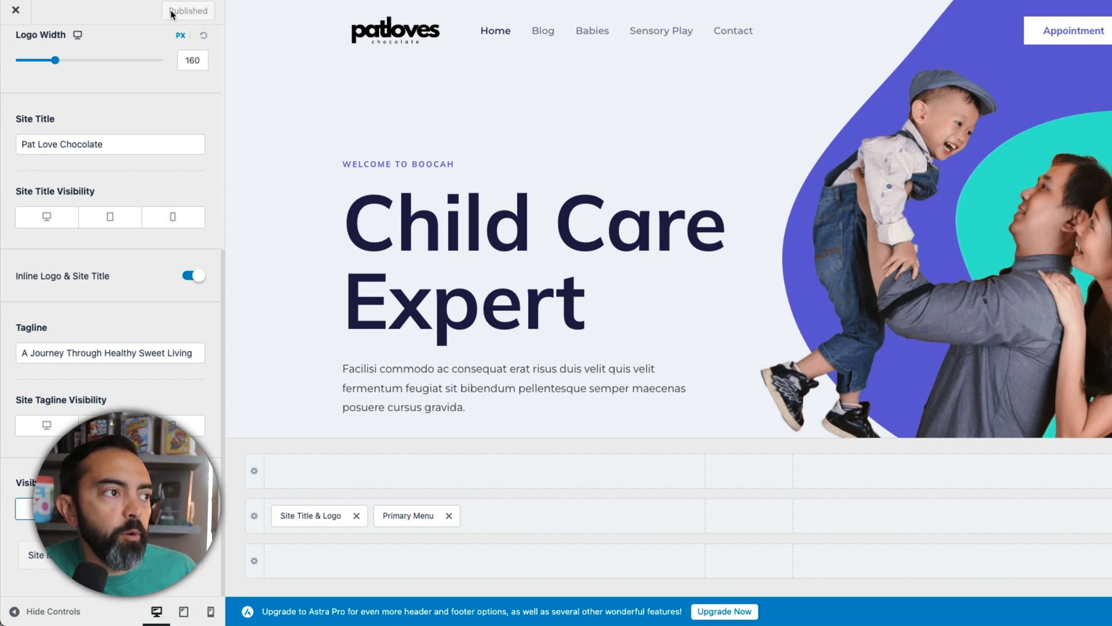
Step: Close the customizer and open the Home front page for editing from the list of pages
left_click(16, 9)
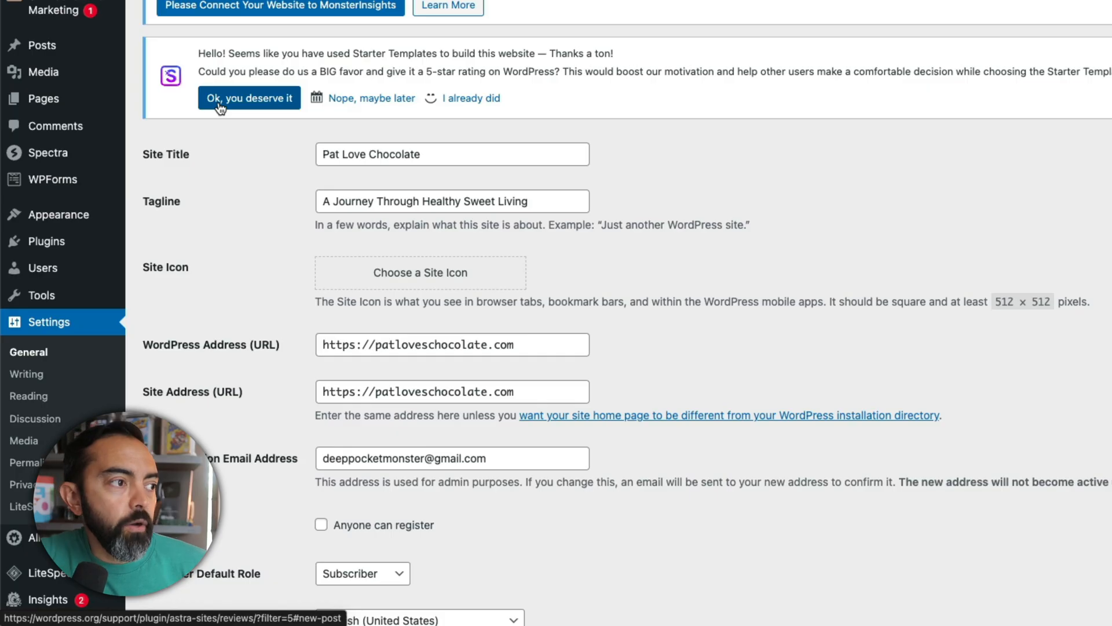
left_click(47, 98)
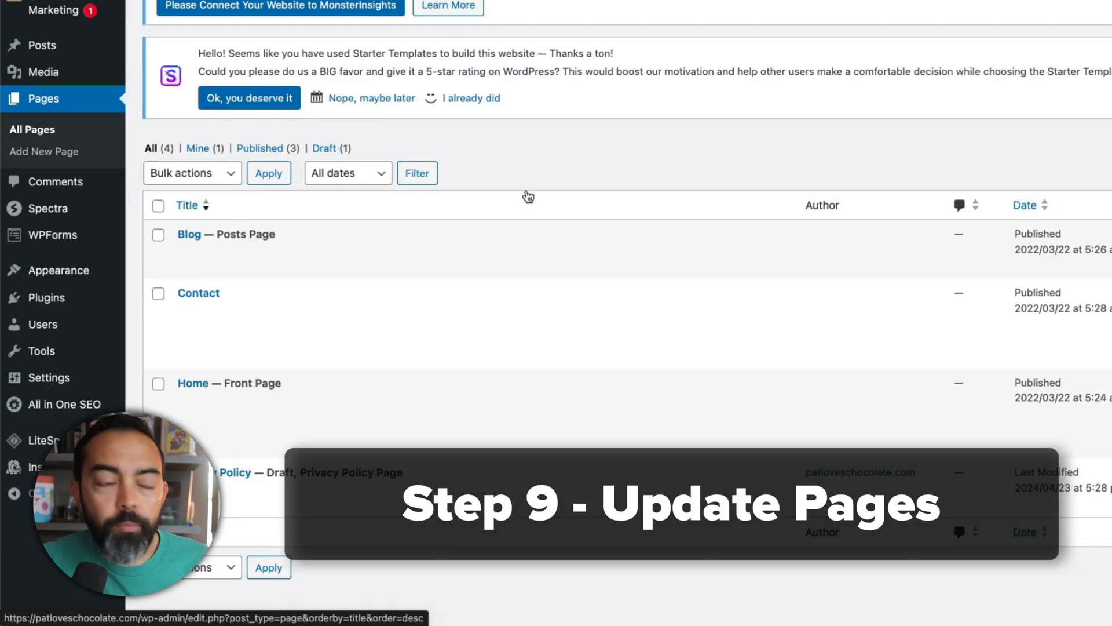
scroll(528, 196, "down", 1)
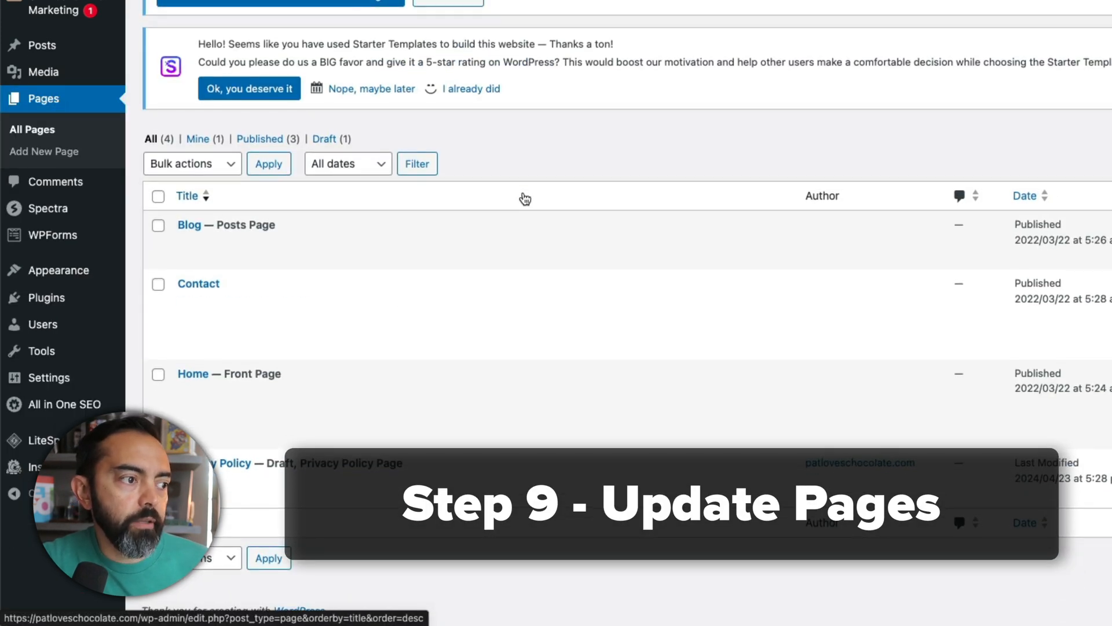
mouse_move(246, 399)
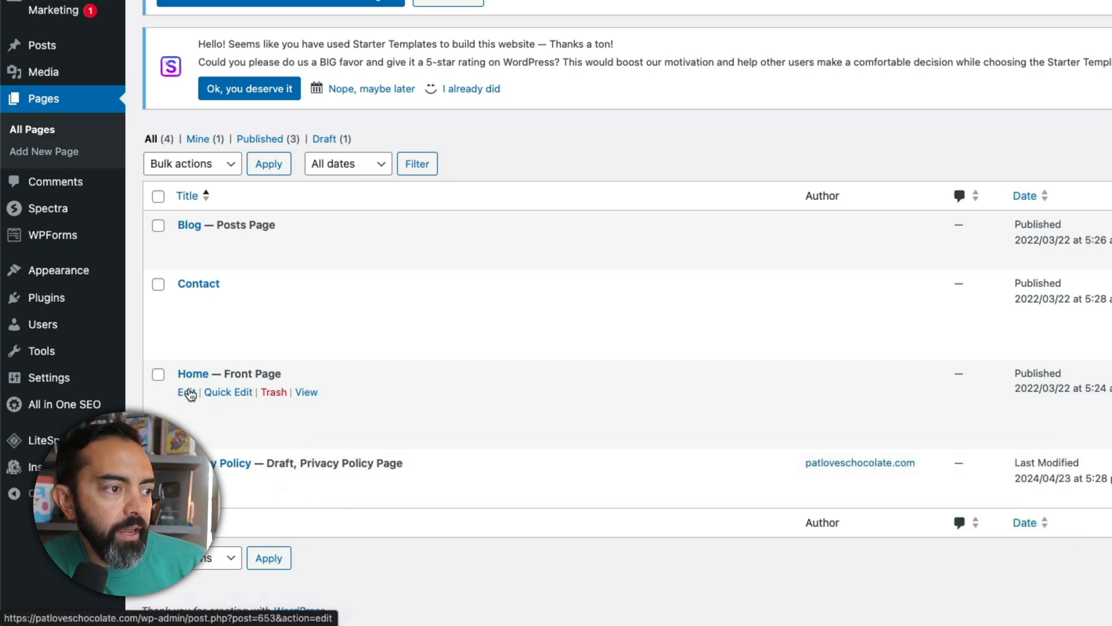
left_click(188, 393)
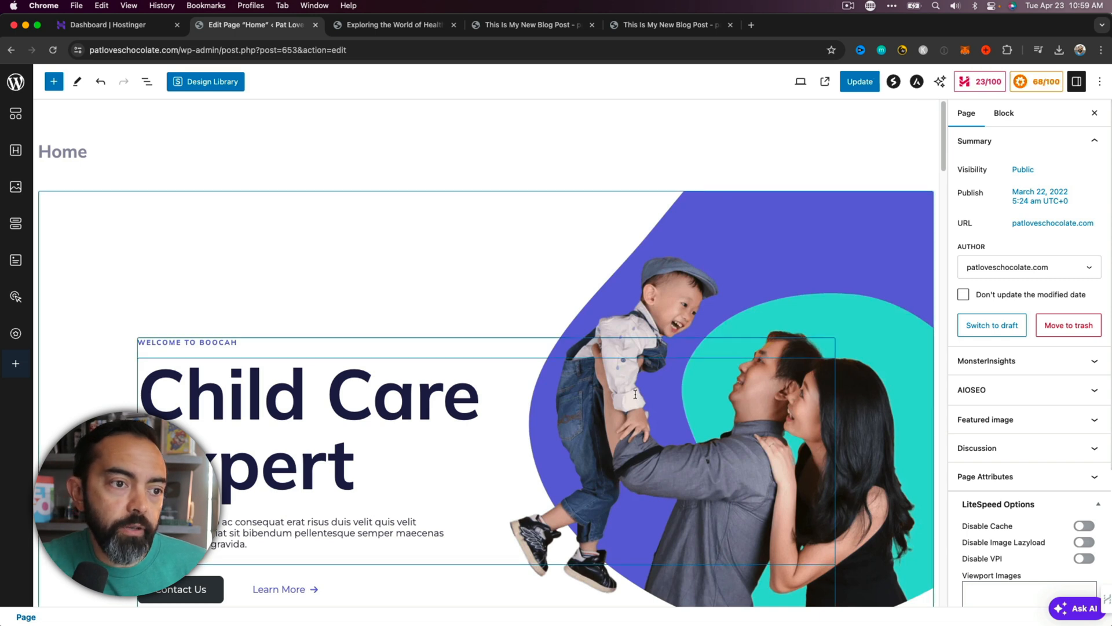
Step: Replace the "Child Care Expert" hero heading on the Home page with "Pat Loves Chocolate"
left_click(442, 340)
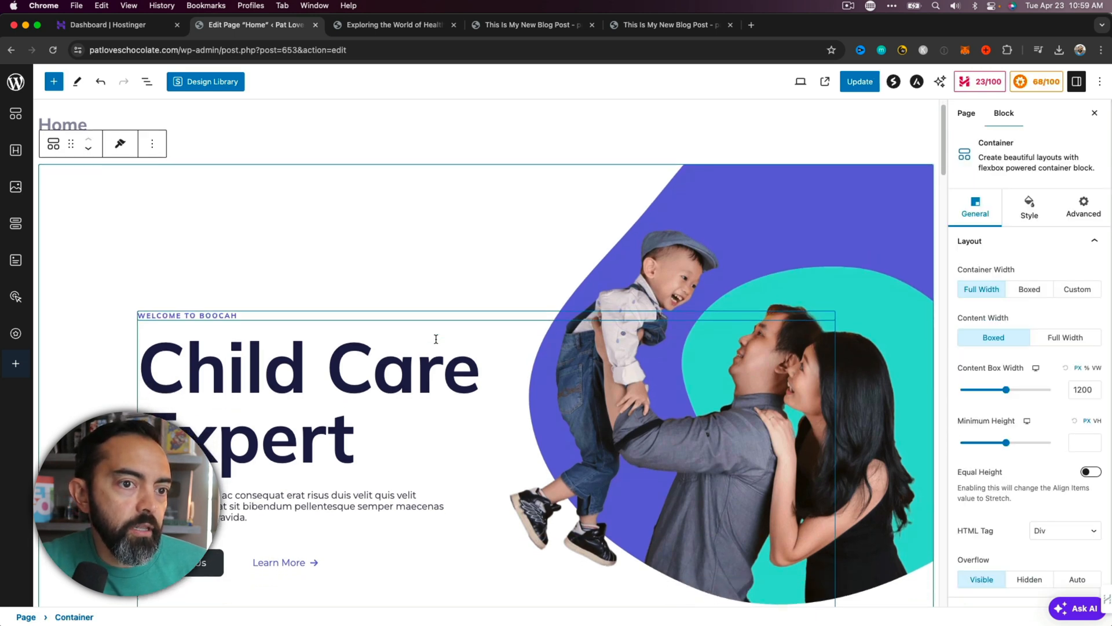
scroll(437, 340, "down", 3)
left_click(383, 319)
left_click_drag(374, 313, 152, 256)
type("Pat Loves")
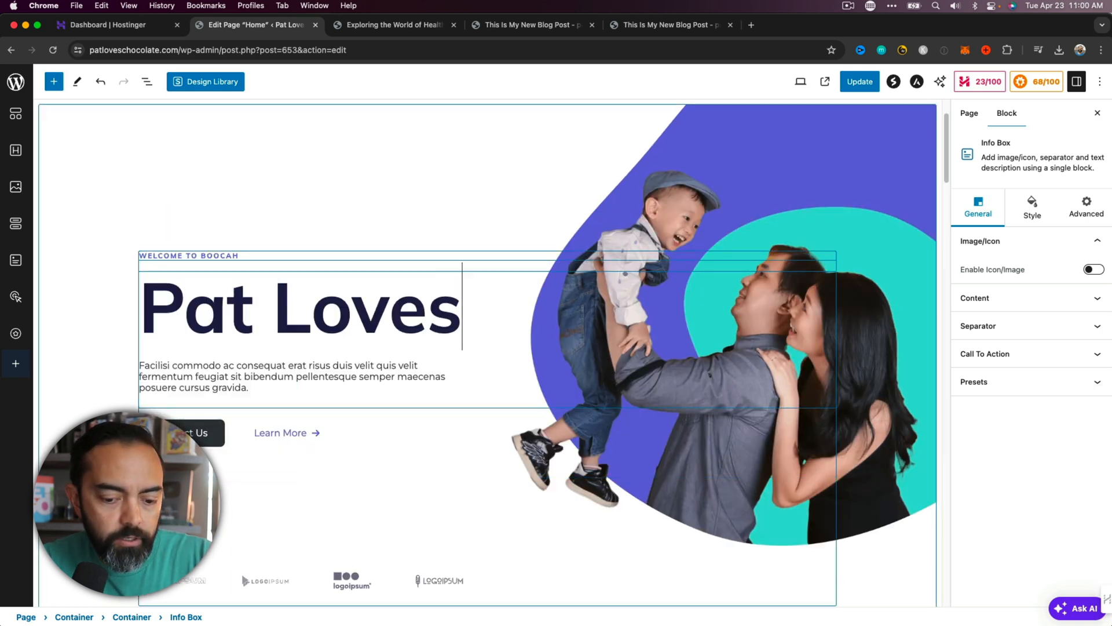
type(" Chocolate")
Step: Replace the hero description with "Welcome to my website where we're going to explore the world of chocolate and healthy and happy snacking."
left_click_drag(249, 387, 139, 365)
type("Welcome to my website")
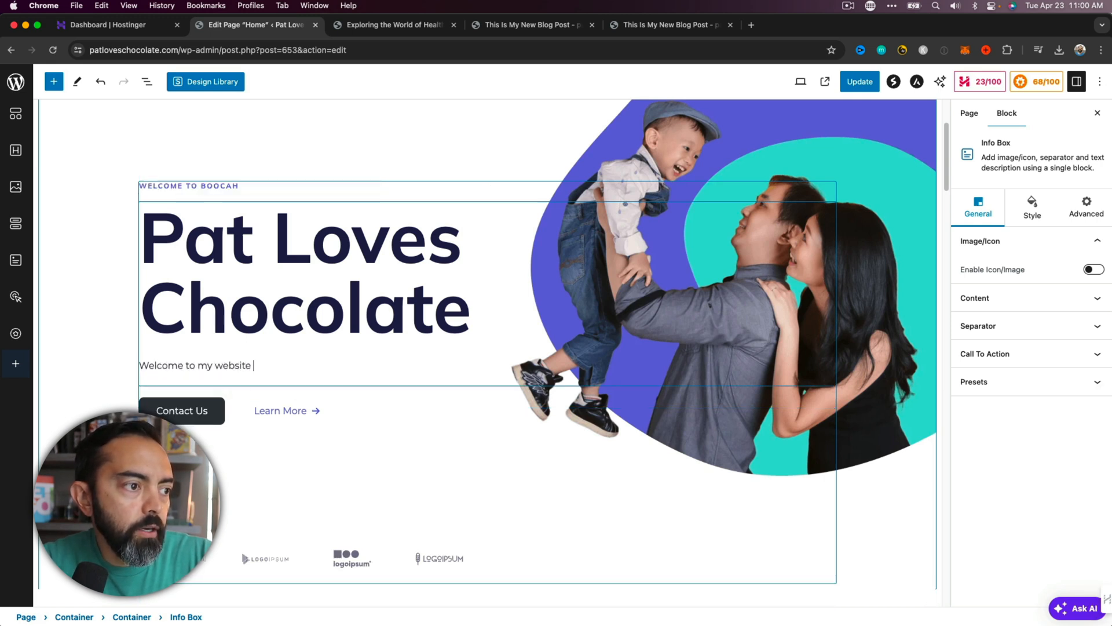
type(" where we're going to ")
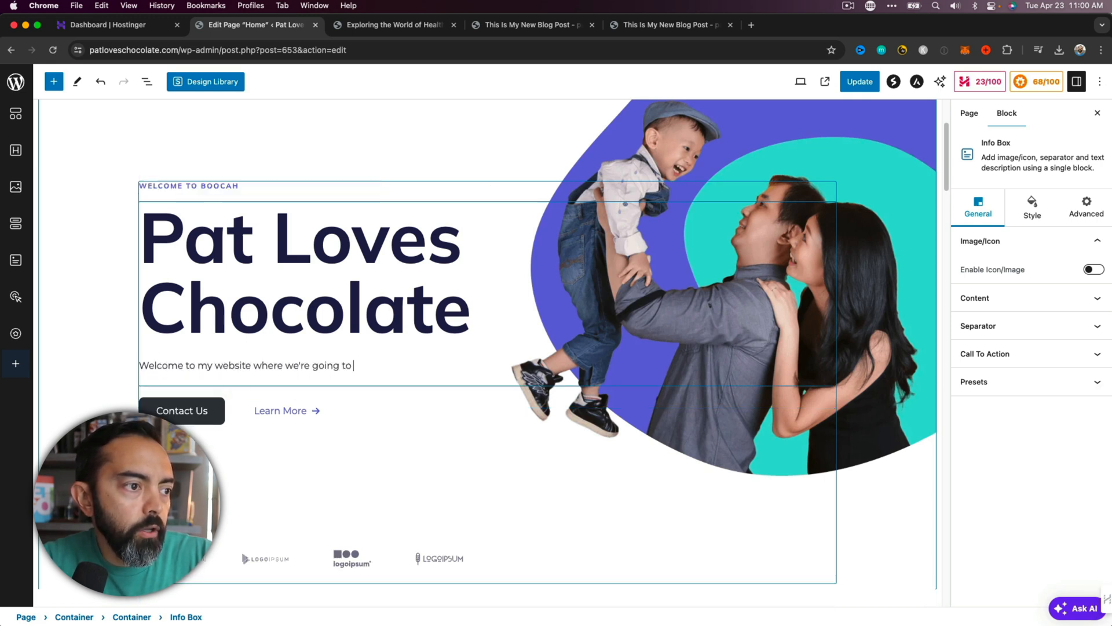
type("explore the world o")
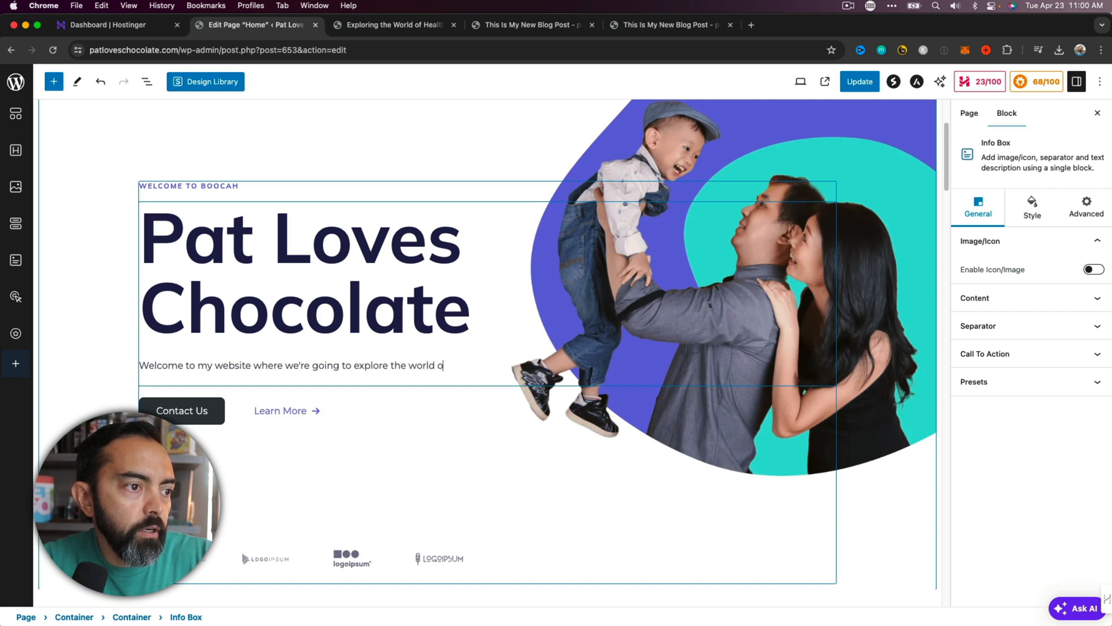
type("f cho")
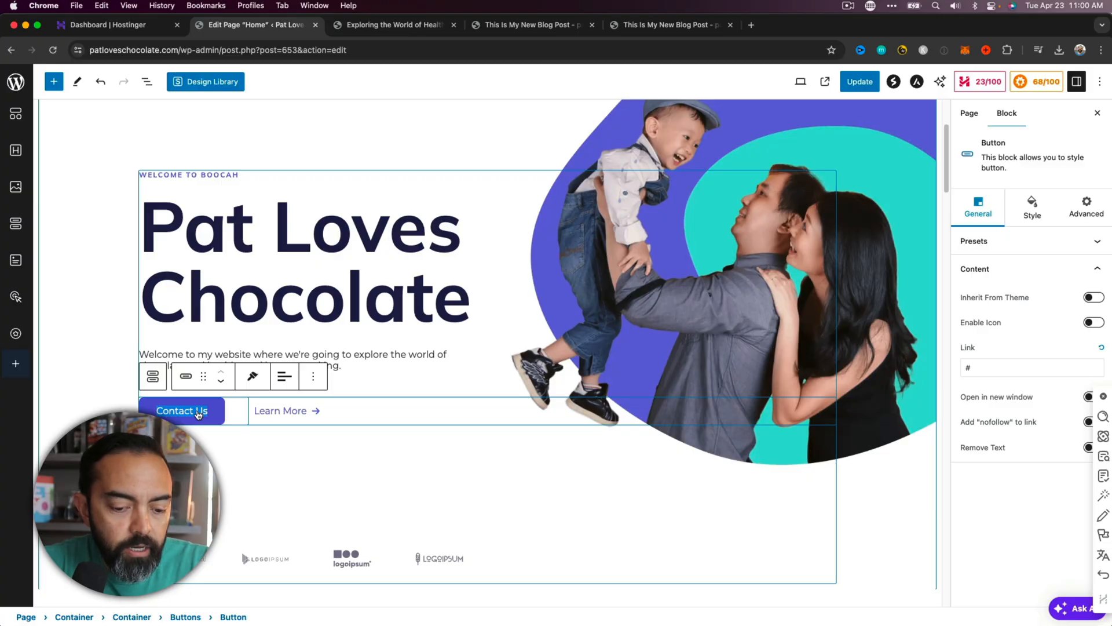
type("Subs")
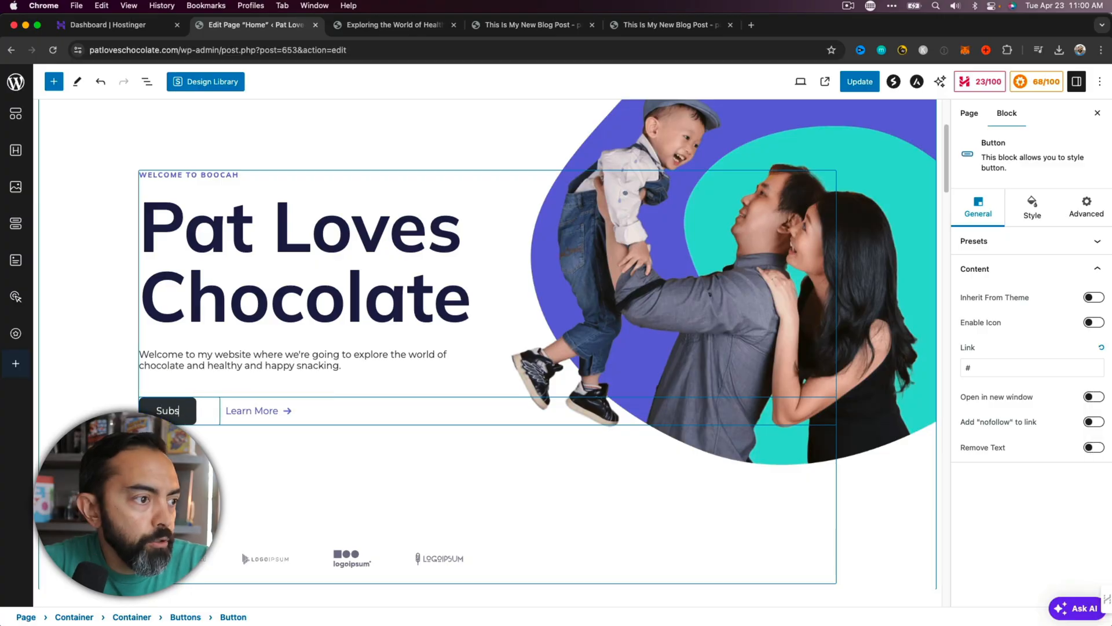
type("cribe here.")
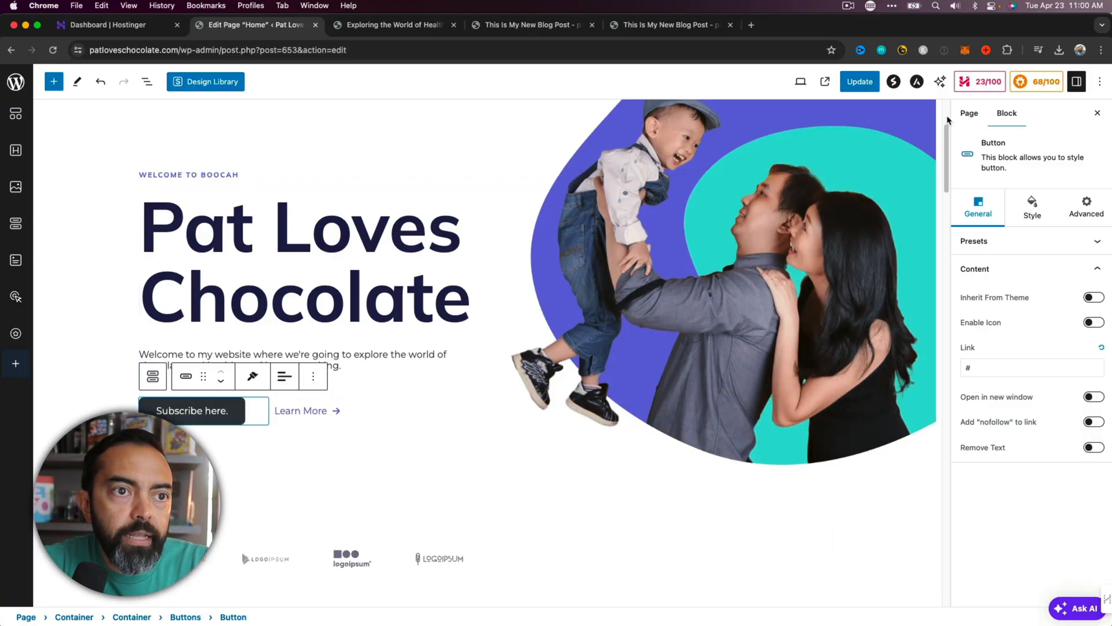
left_click(968, 113)
left_click(1007, 113)
left_click(1035, 214)
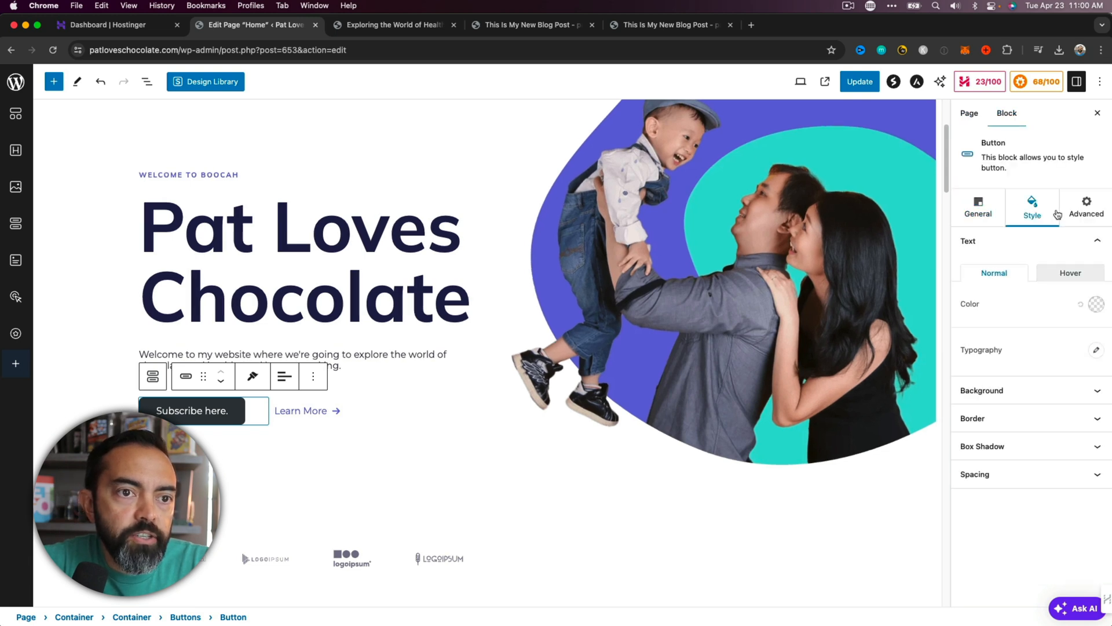
left_click(1093, 216)
left_click(1032, 209)
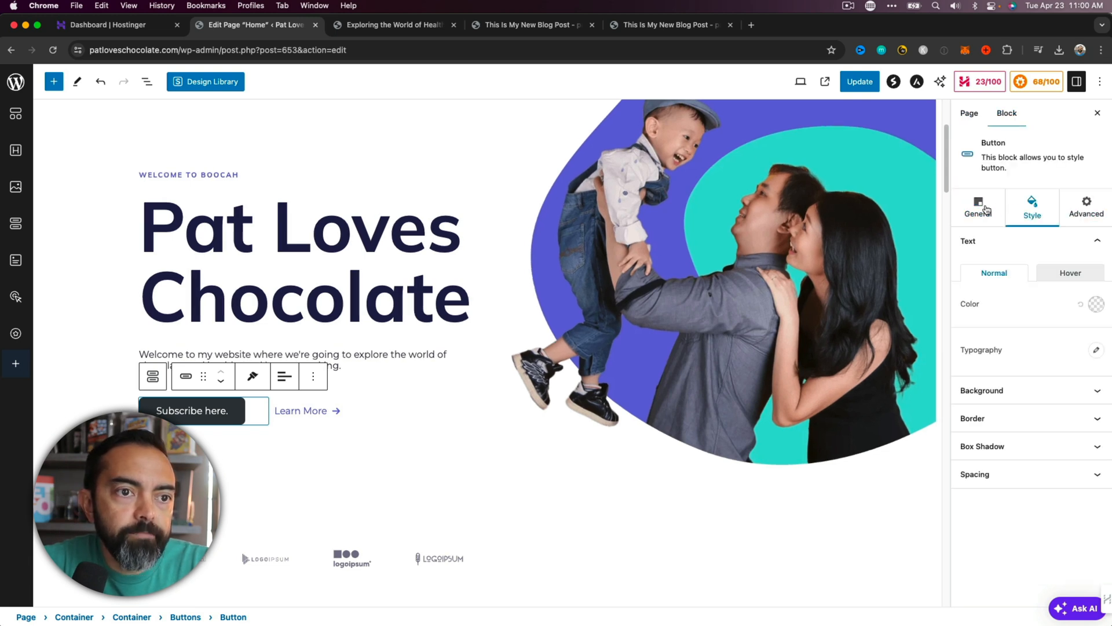
left_click(983, 209)
left_click(1032, 215)
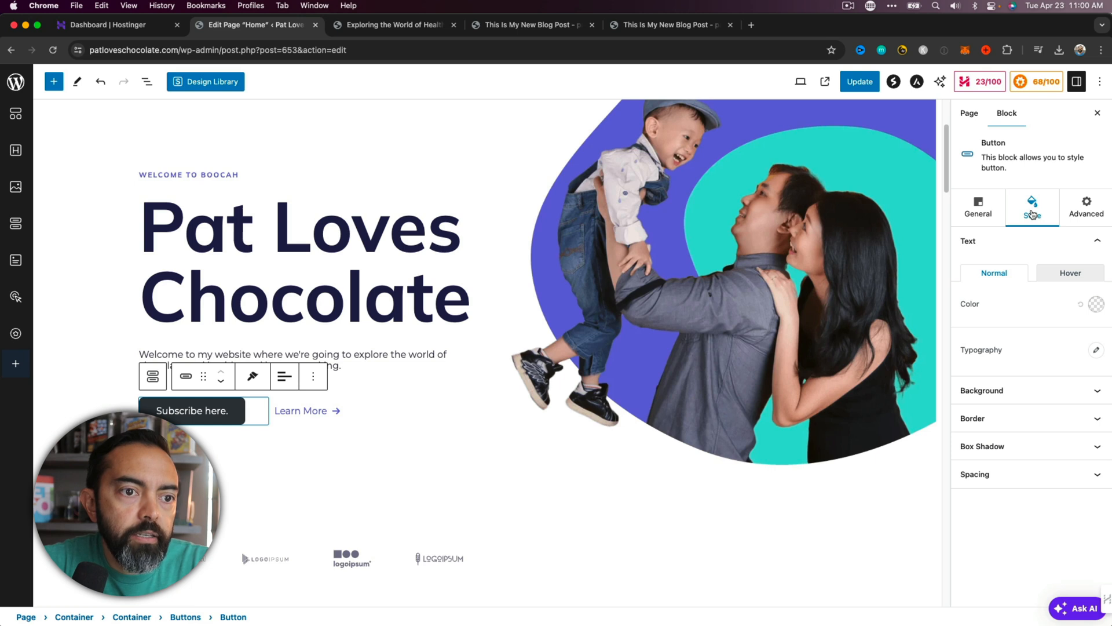
left_click(970, 222)
left_click(989, 367)
key("BackSpace")
type("http://www.hostinger.com/spi")
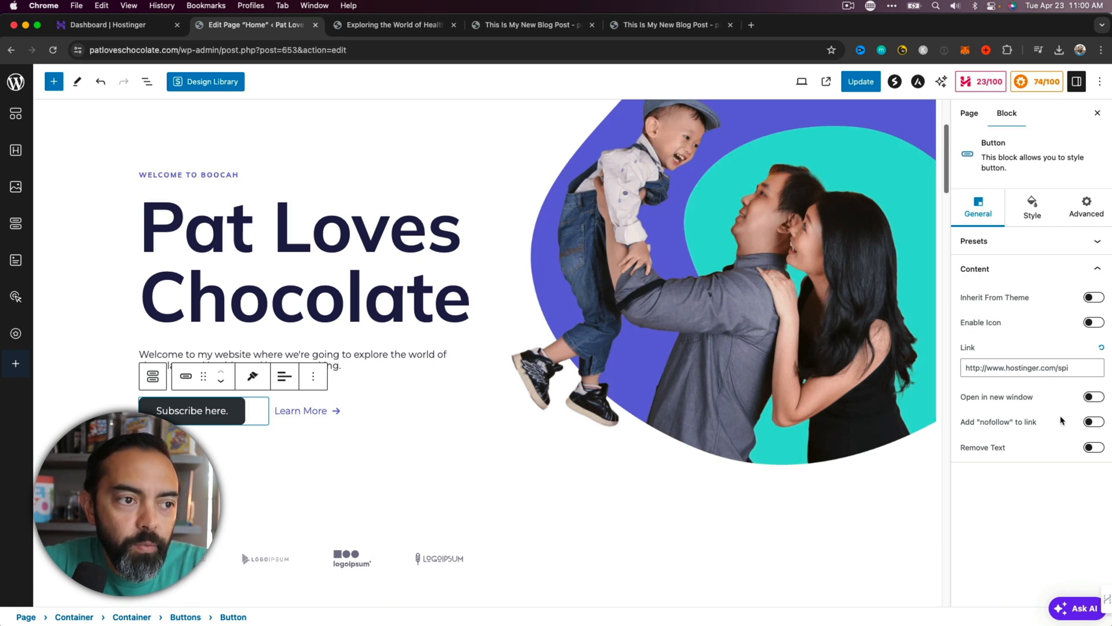
Step: Review the remaining template sections of the Home page below the hero, down to the featured articles
left_click(353, 415)
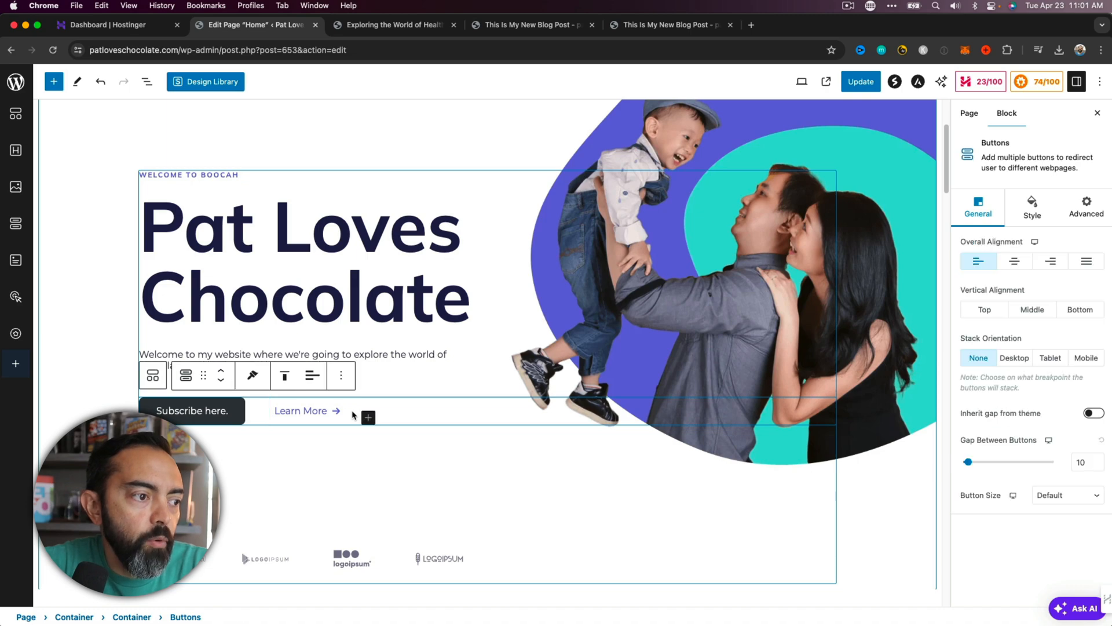
scroll(353, 415, "down", 15)
scroll(353, 414, "up", 1)
scroll(353, 415, "down", 5)
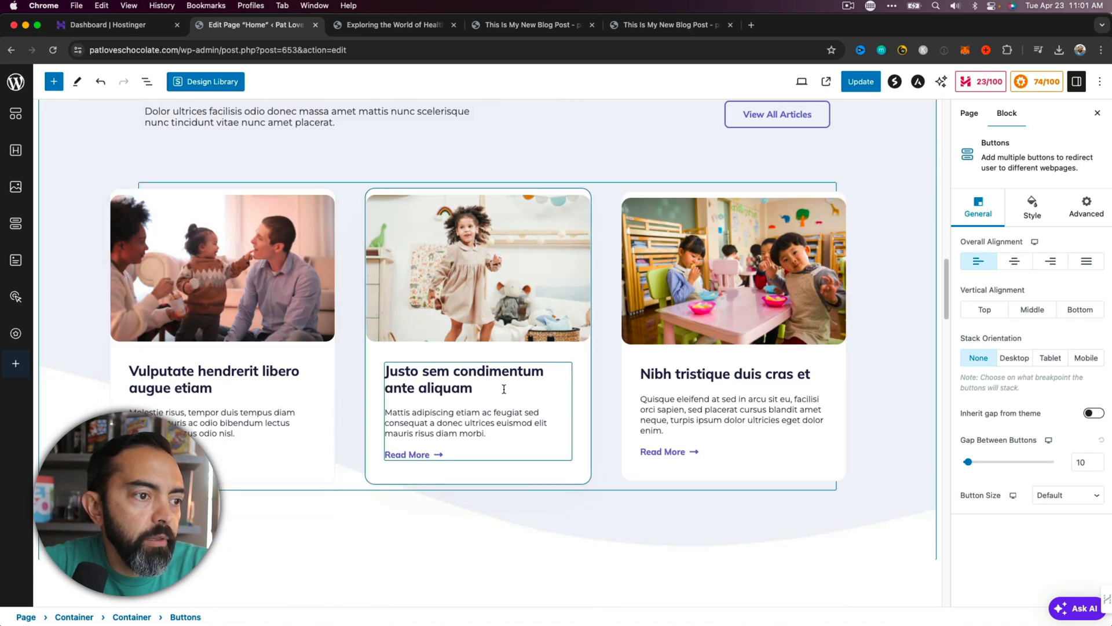
scroll(295, 419, "up", 6)
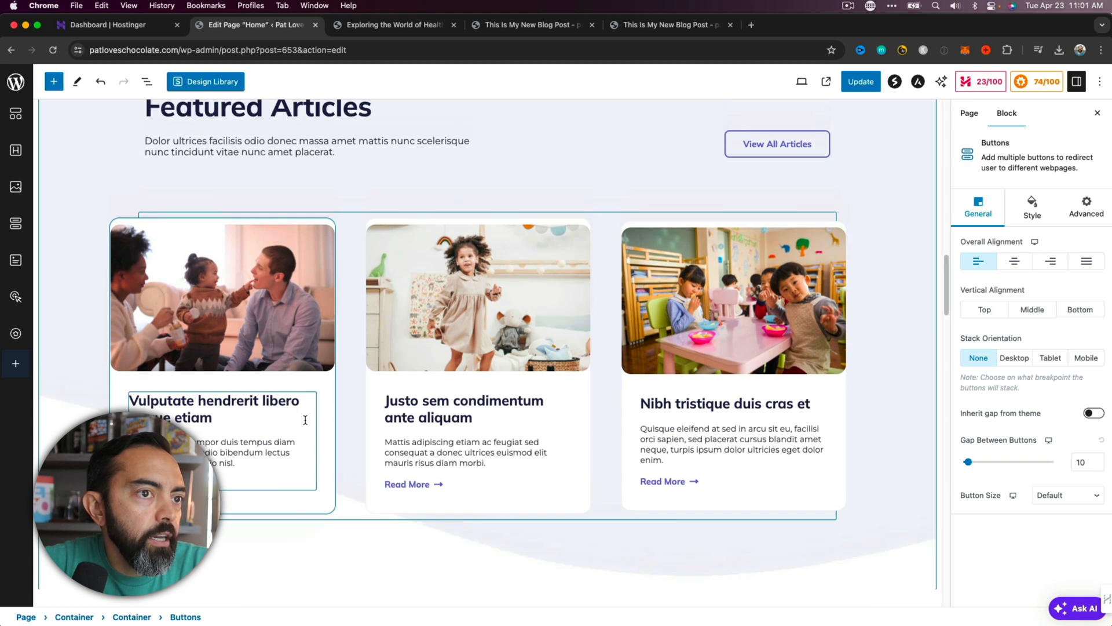
scroll(305, 423, "up", 15)
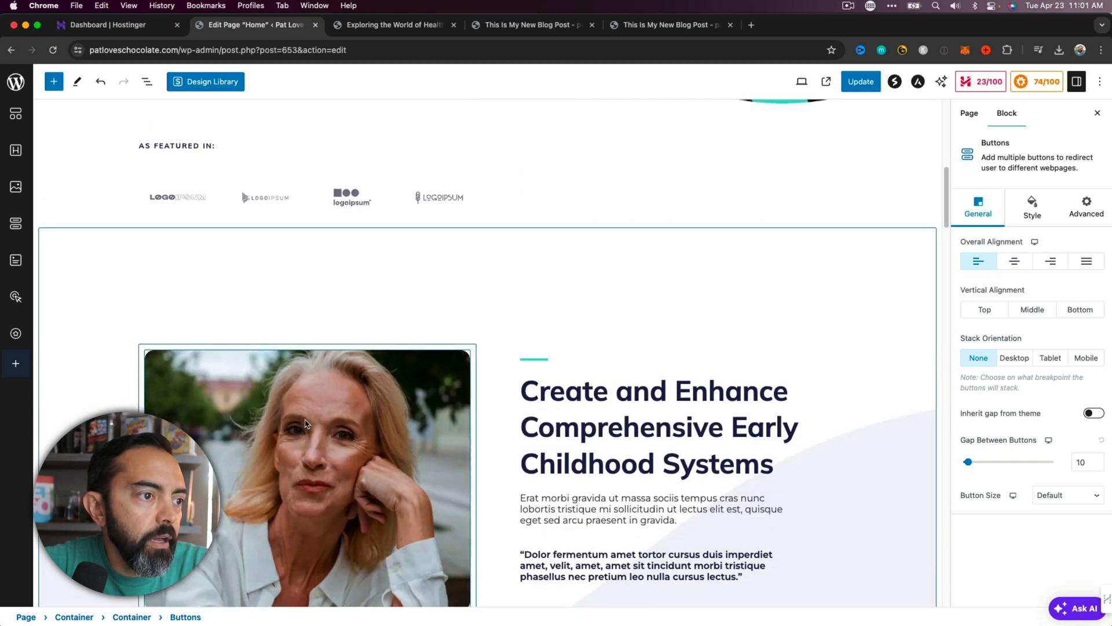
scroll(305, 424, "up", 5)
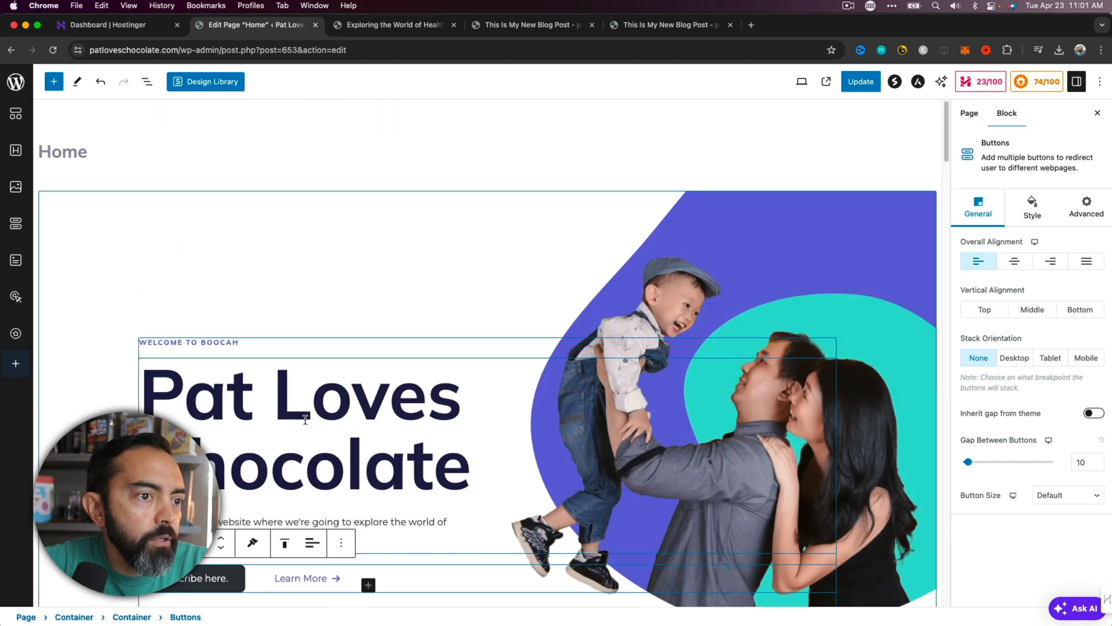
left_click(825, 295)
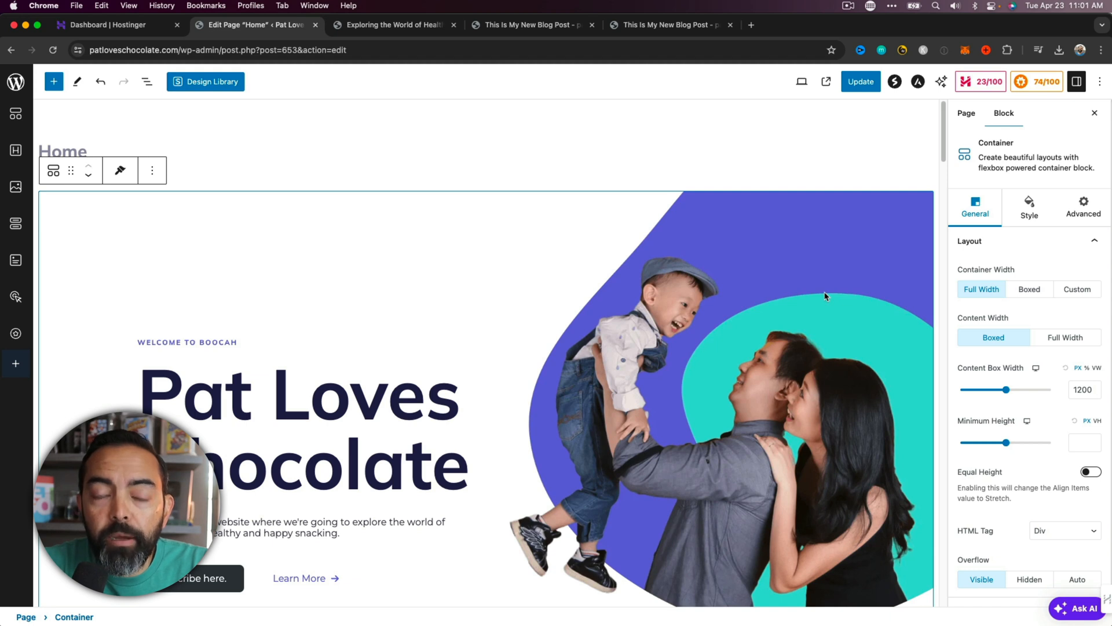
Step: Replace the small "Welcome to Boocah" heading above the hero title with "Who else loves chocolate?"
scroll(825, 296, "down", 5)
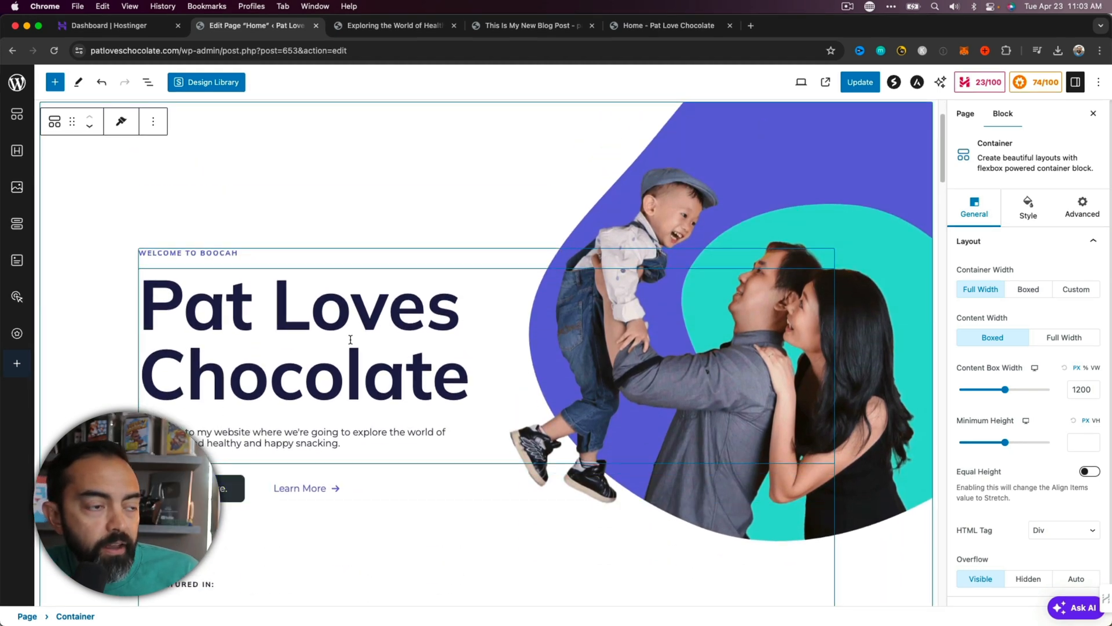
triple_click(234, 253)
type("Who")
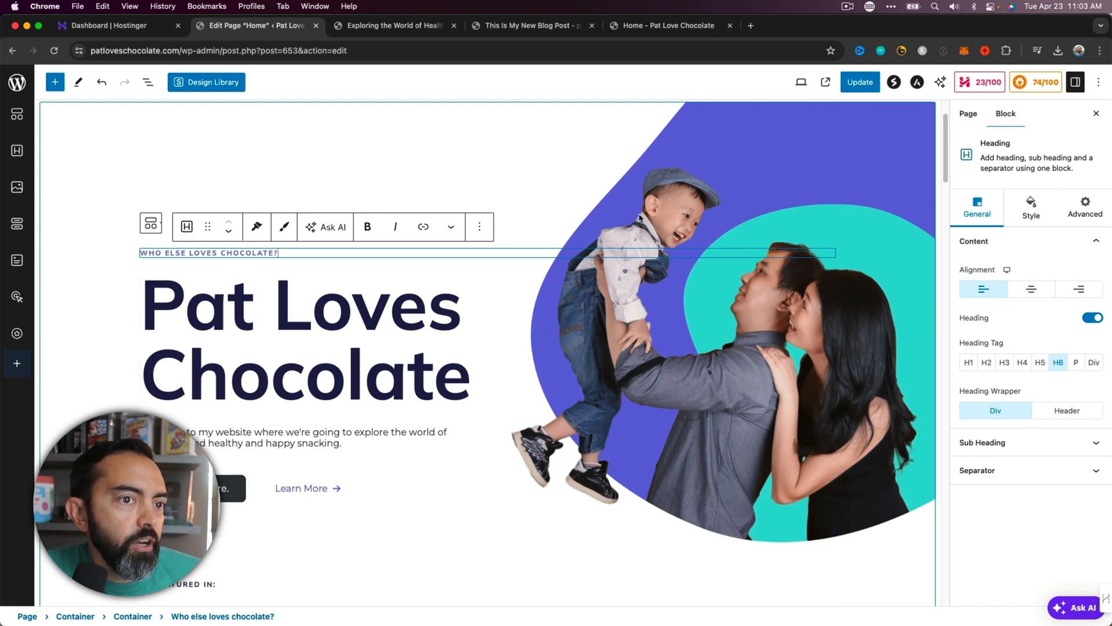
Step: Replace the hero container's family background image with the blue heart-shaped chocolate box picture
left_click(820, 180)
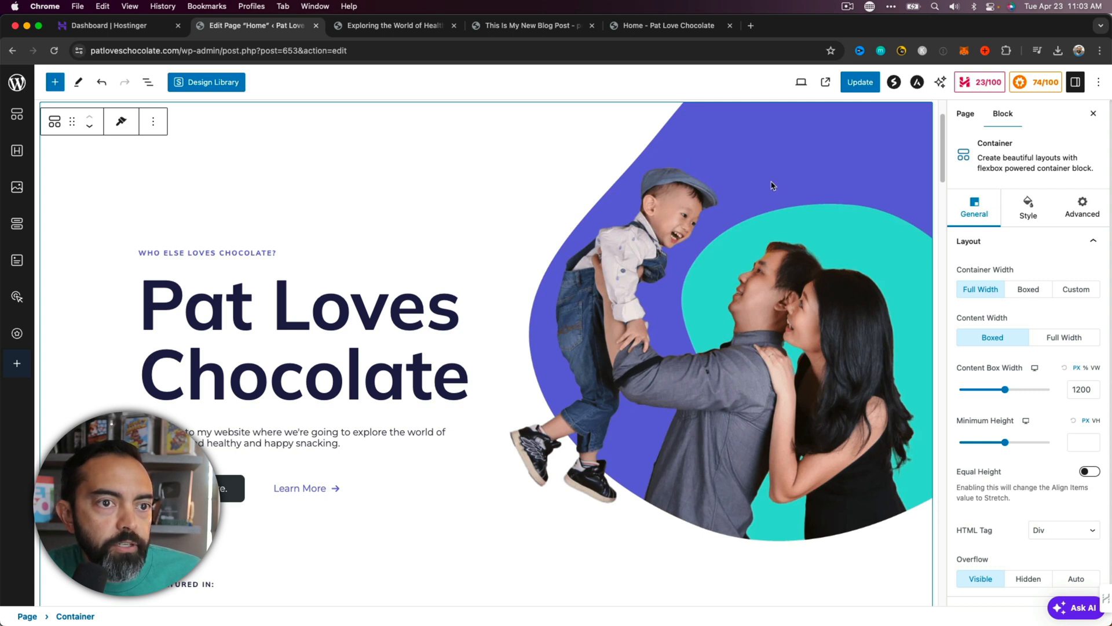
left_click(1028, 210)
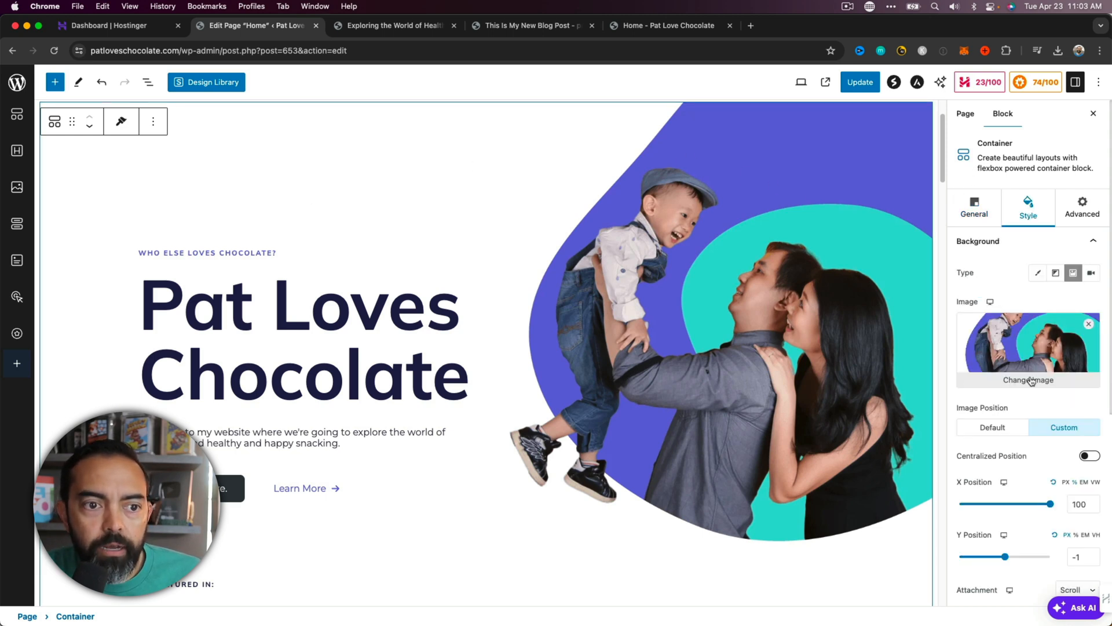
scroll(1031, 380, "down", 2)
scroll(1031, 381, "up", 2)
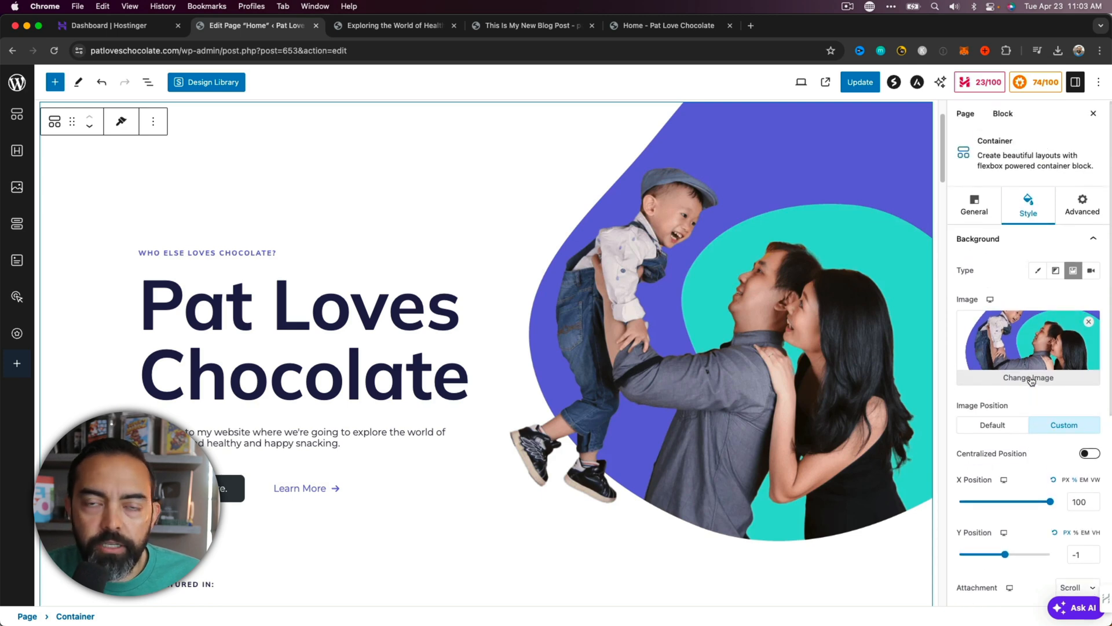
left_click(1029, 377)
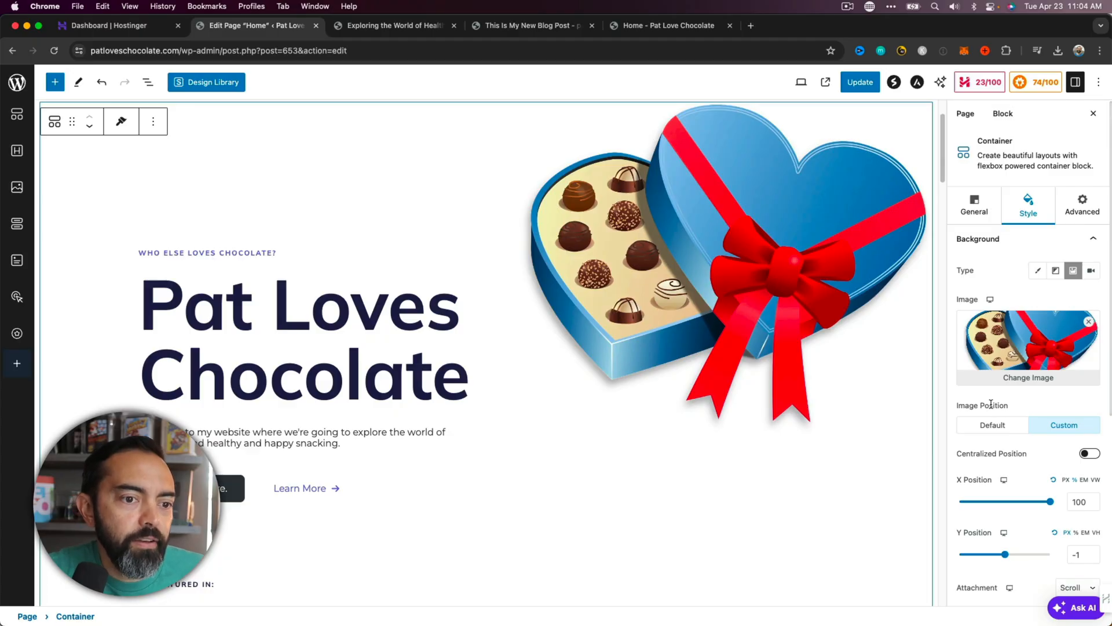
Step: Set the hero background image's X position to 95 and Y position to 183, and update the page
scroll(990, 403, "down", 3)
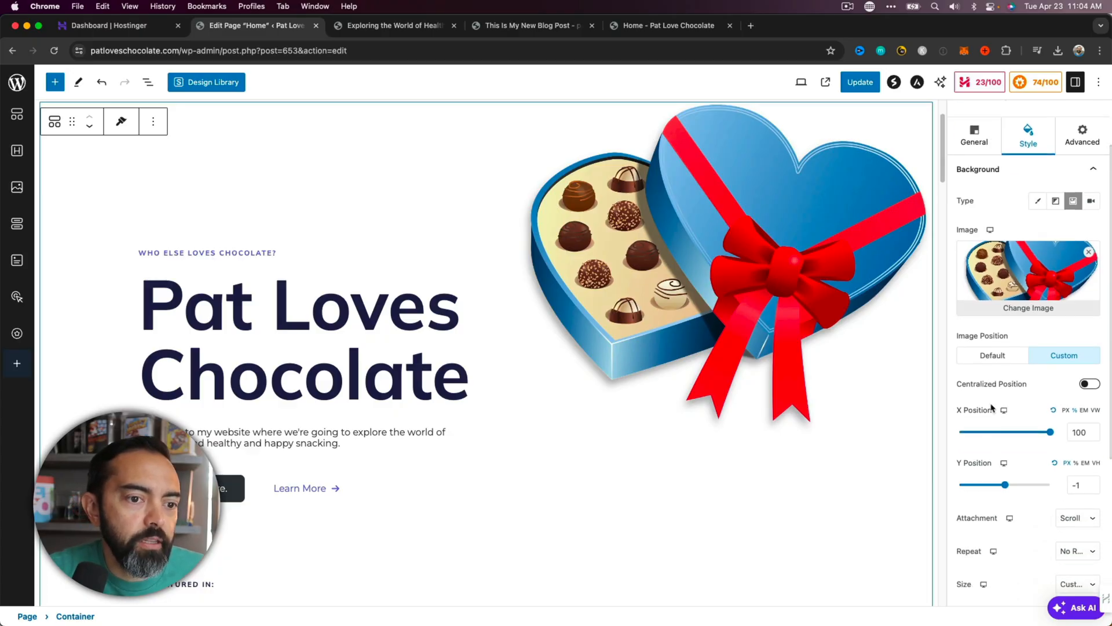
left_click_drag(1008, 488, 1015, 488)
mouse_move(1048, 435)
left_mouse_down()
mouse_move(1034, 435)
mouse_move(1048, 435)
left_mouse_up()
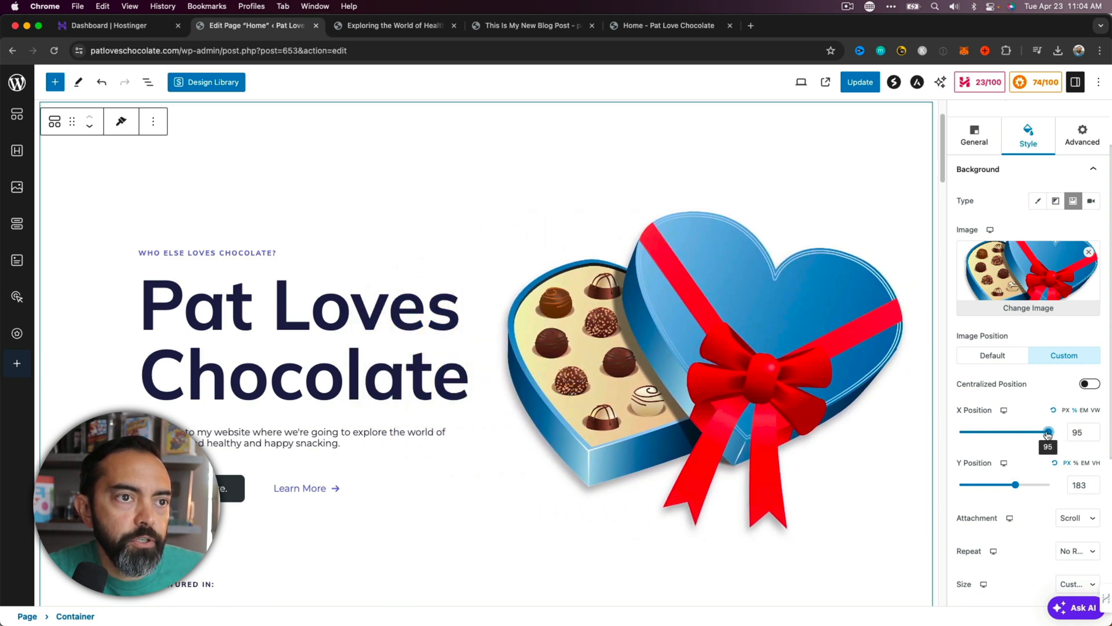
left_click(863, 81)
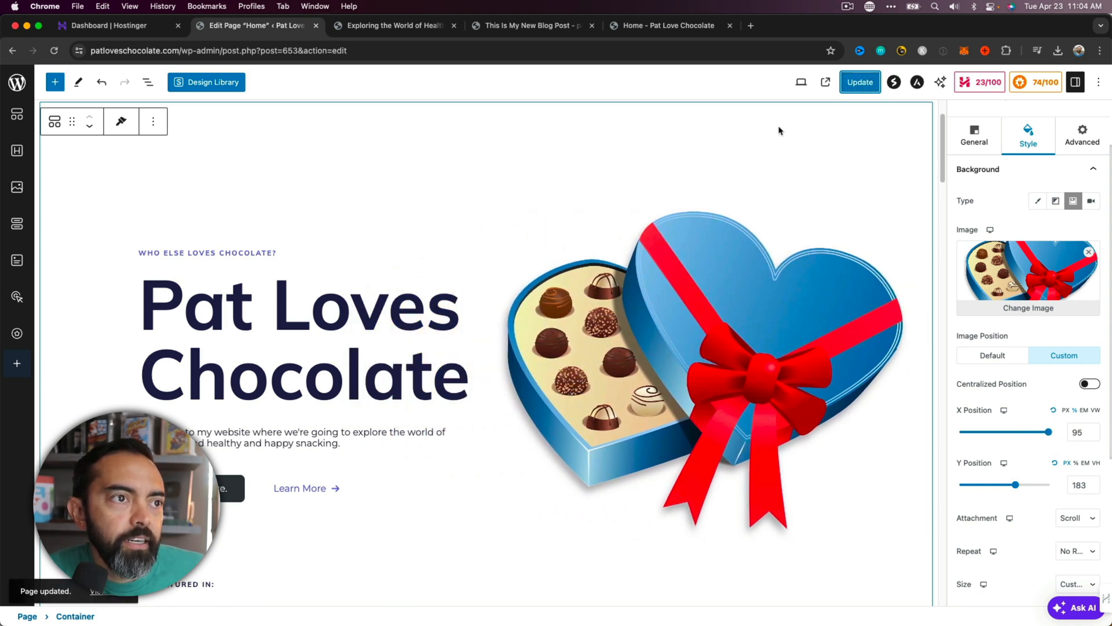
Step: Reload the live Home page to check the updated hero, and return to the page editor
left_click(695, 28)
left_click(54, 50)
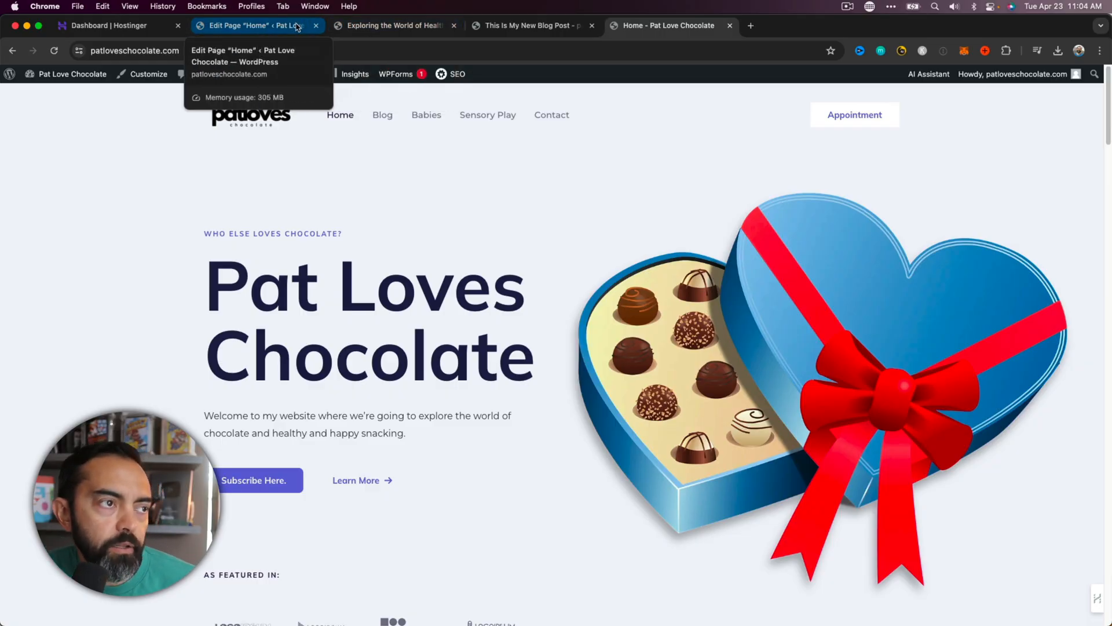
left_click(292, 26)
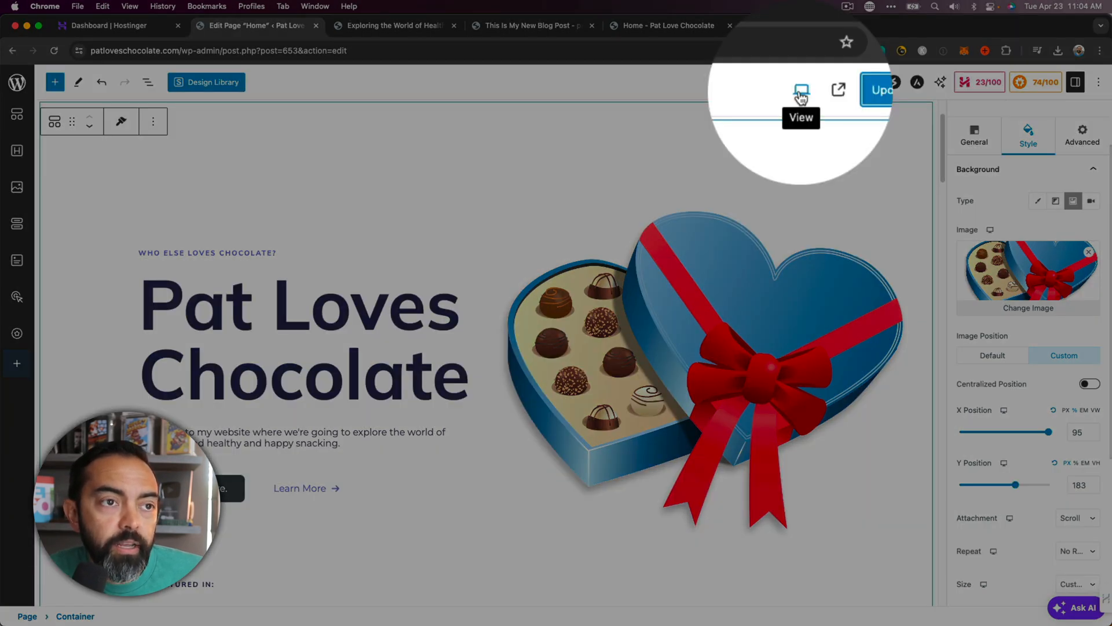
Step: Switch the editor to the mobile view and use chocolate-food-valentines-159631.png as the hero container's background image there
left_click(801, 84)
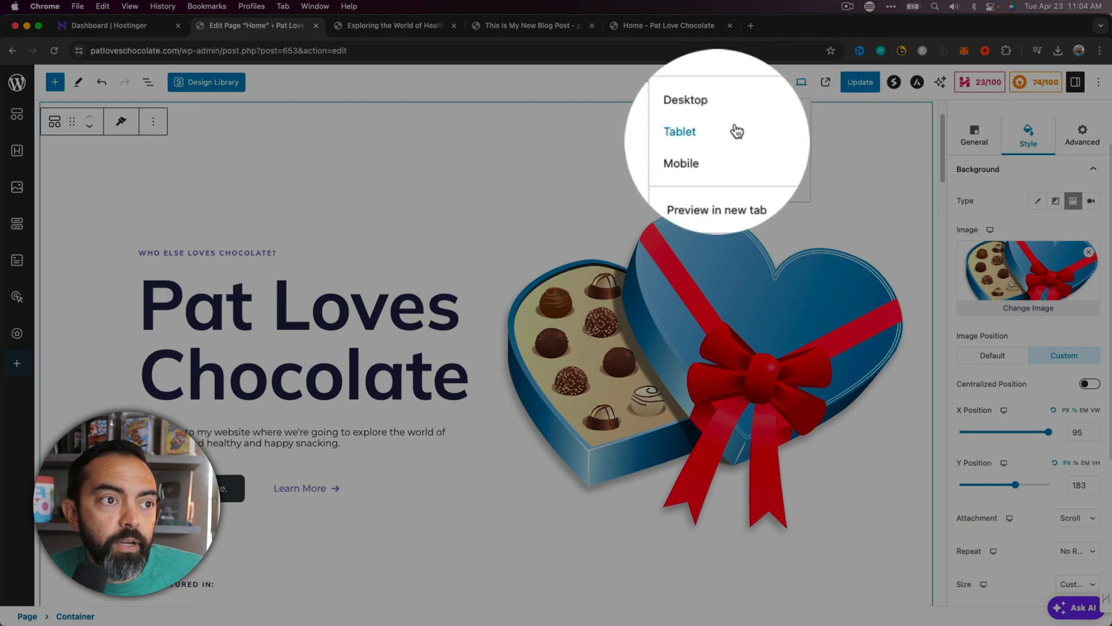
left_click(702, 152)
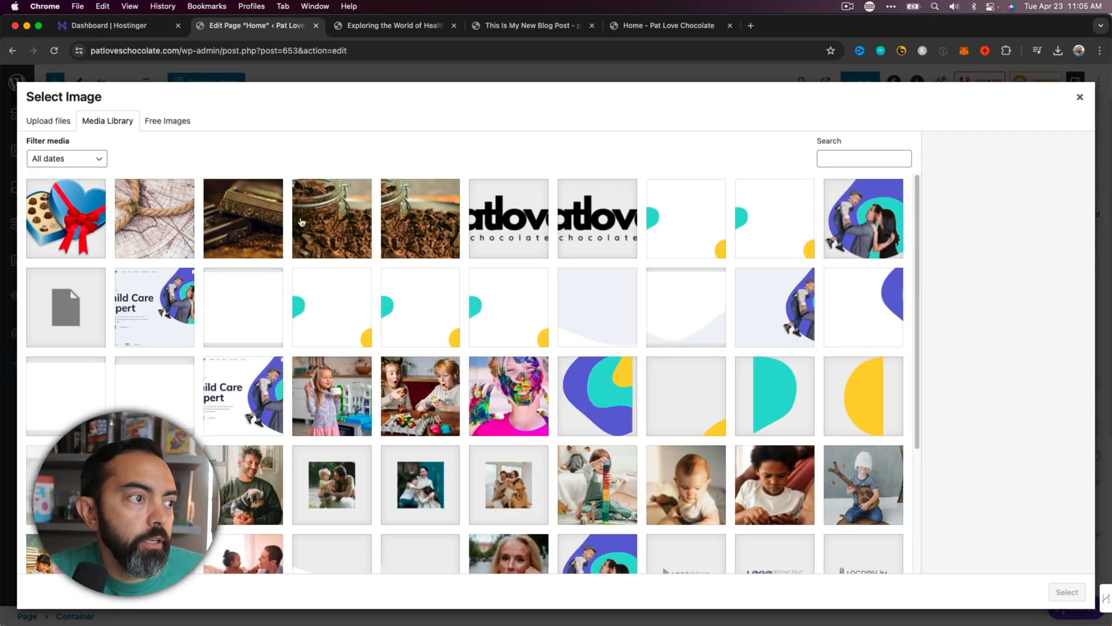
left_click(72, 222)
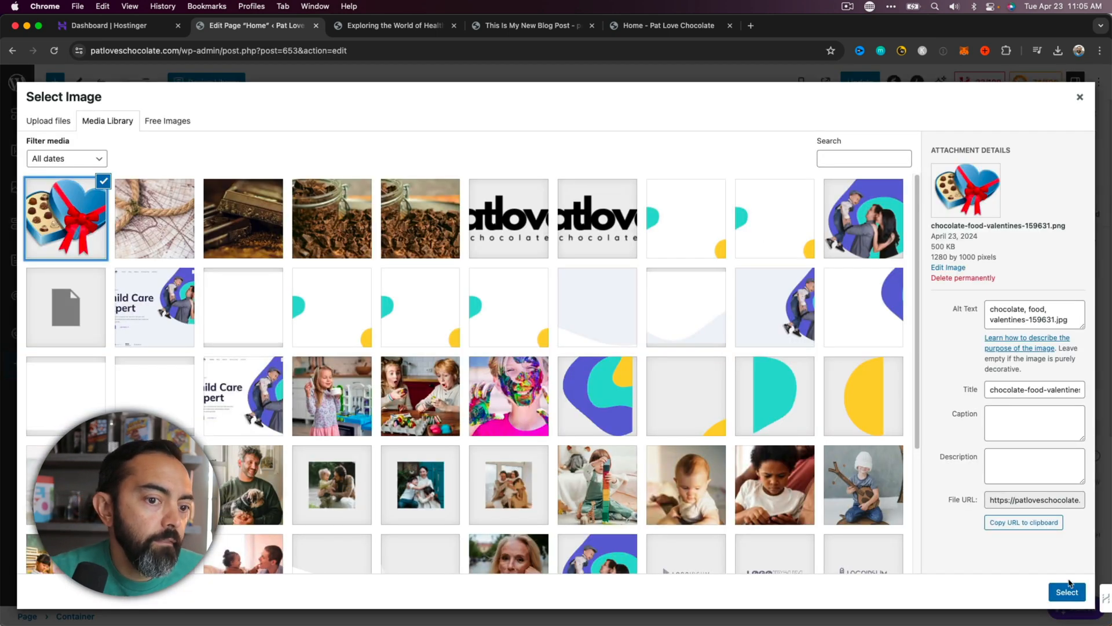
left_click(1057, 593)
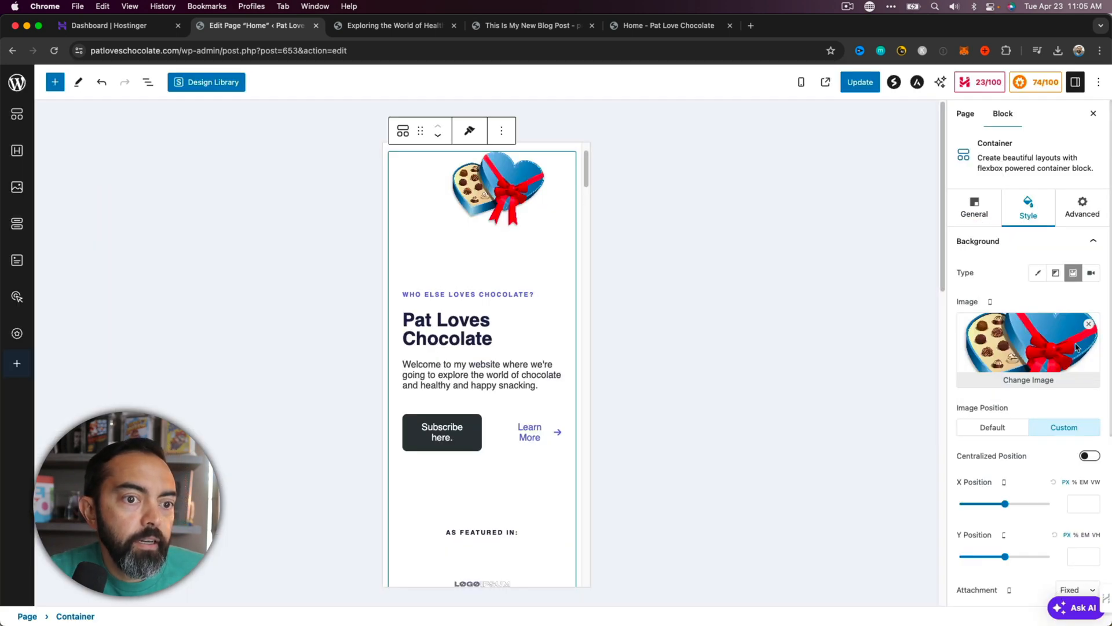
Step: Set the mobile hero background's X position to 50 and Y position to 70, and update the page
mouse_move(1010, 504)
left_mouse_down()
mouse_move(997, 504)
mouse_move(1007, 504)
left_mouse_up()
left_click_drag(1006, 556, 1009, 557)
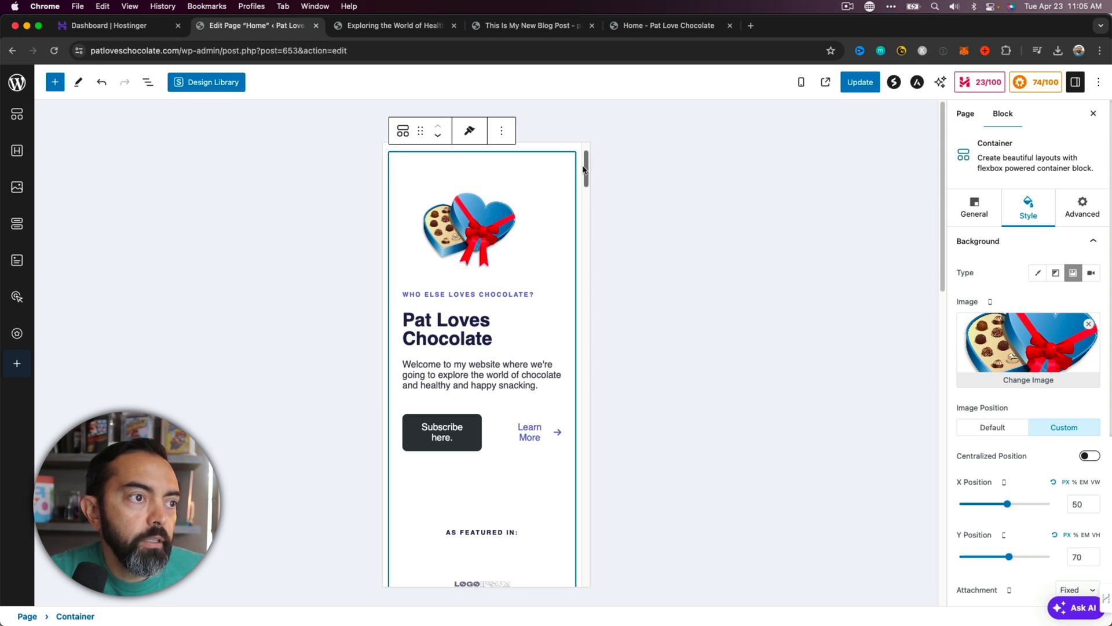
left_click(866, 86)
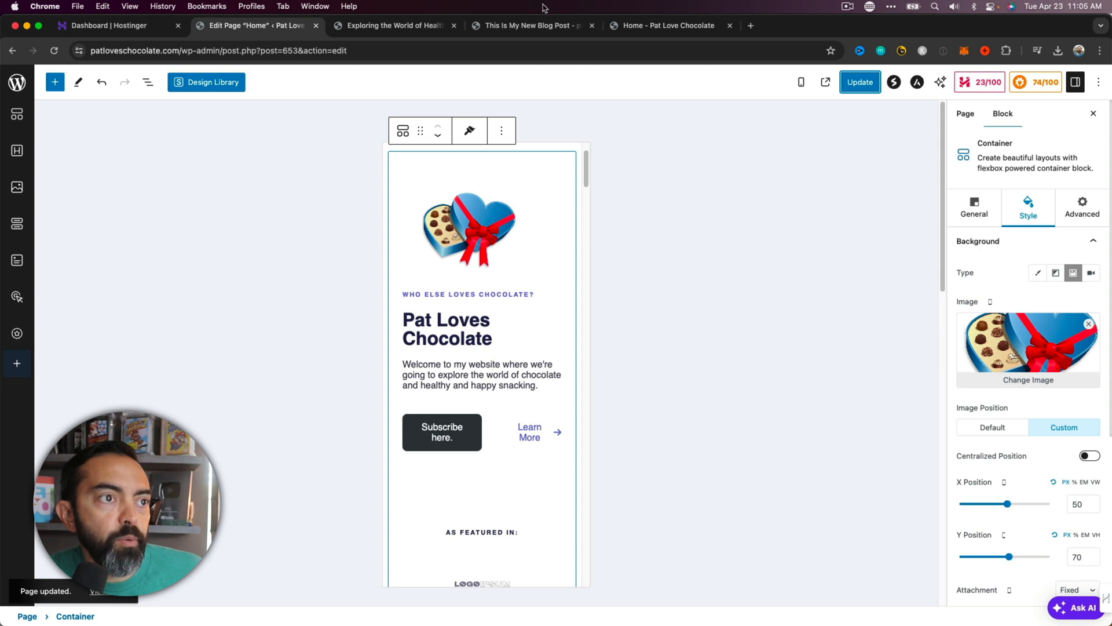
Step: Examine the Babies and Sensory Play pages linked in the live site's navigation, and return to the Home page editor
left_click(682, 34)
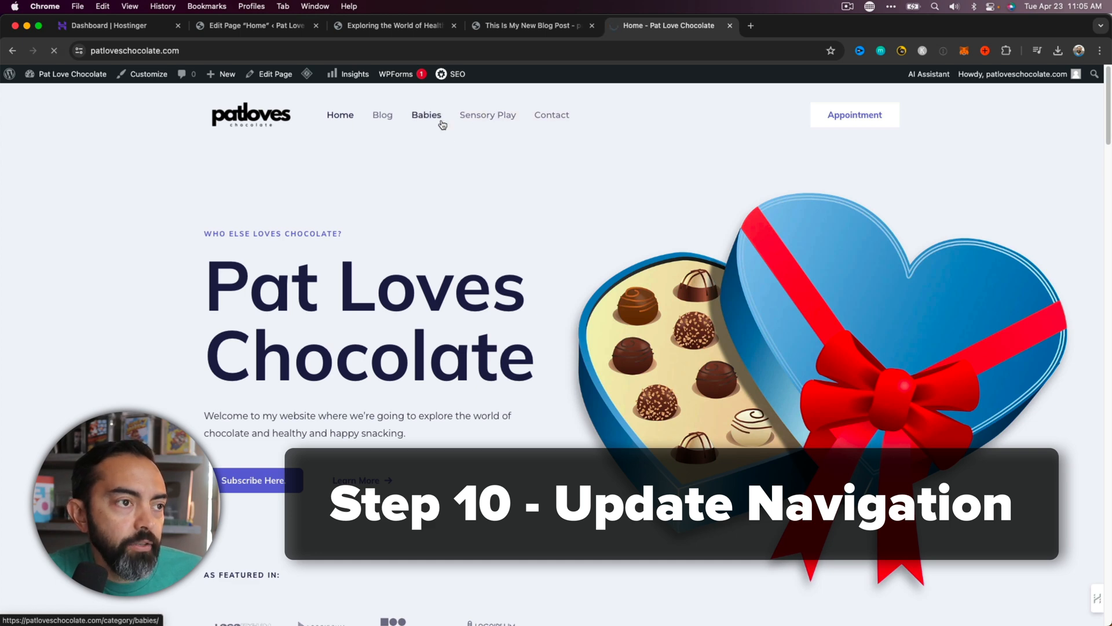
scroll(393, 283, "down", 1)
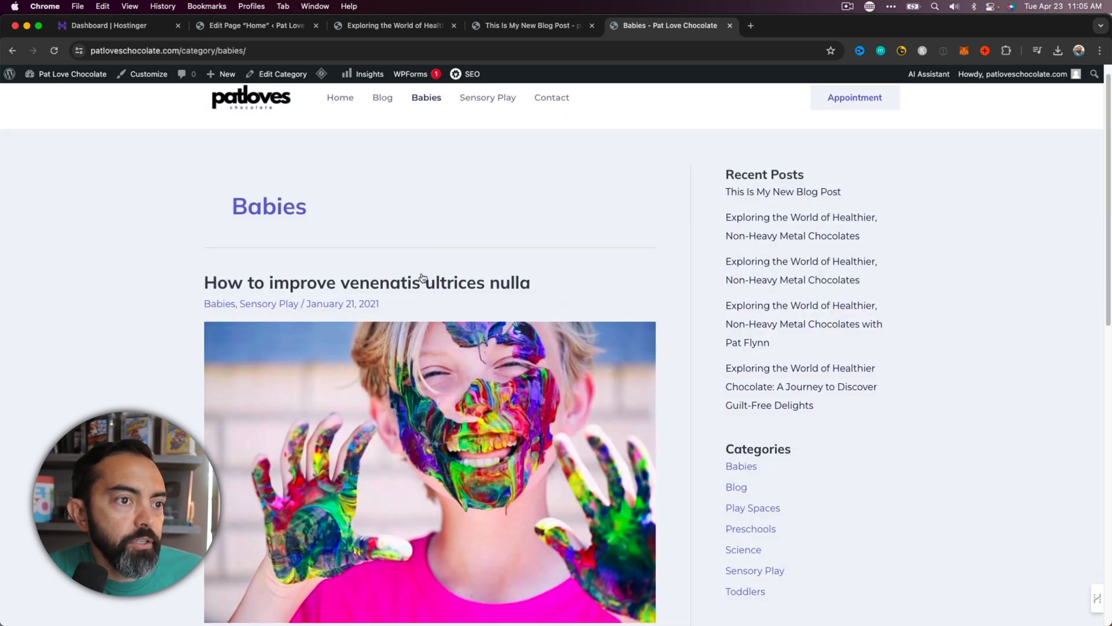
scroll(666, 243, "down", 10)
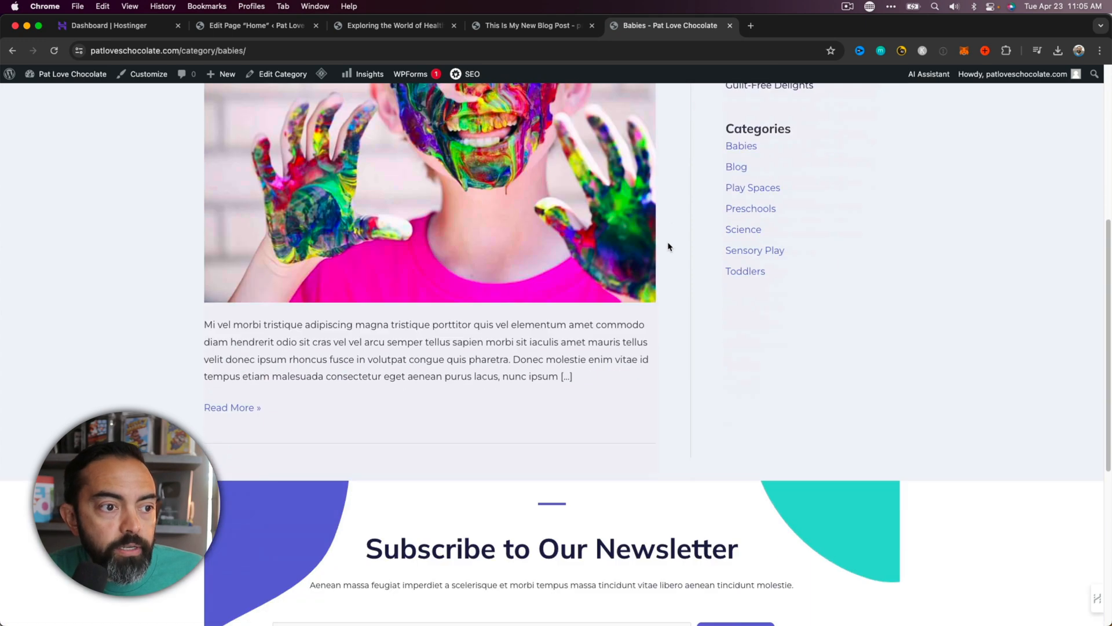
scroll(666, 244, "up", 9)
scroll(496, 229, "up", 2)
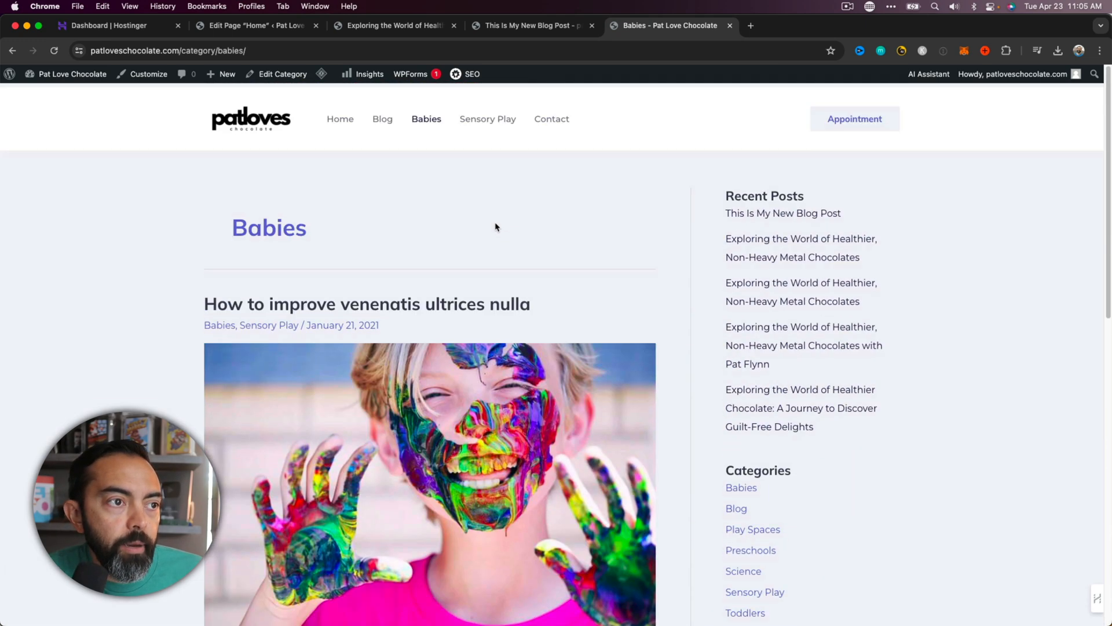
left_click(505, 119)
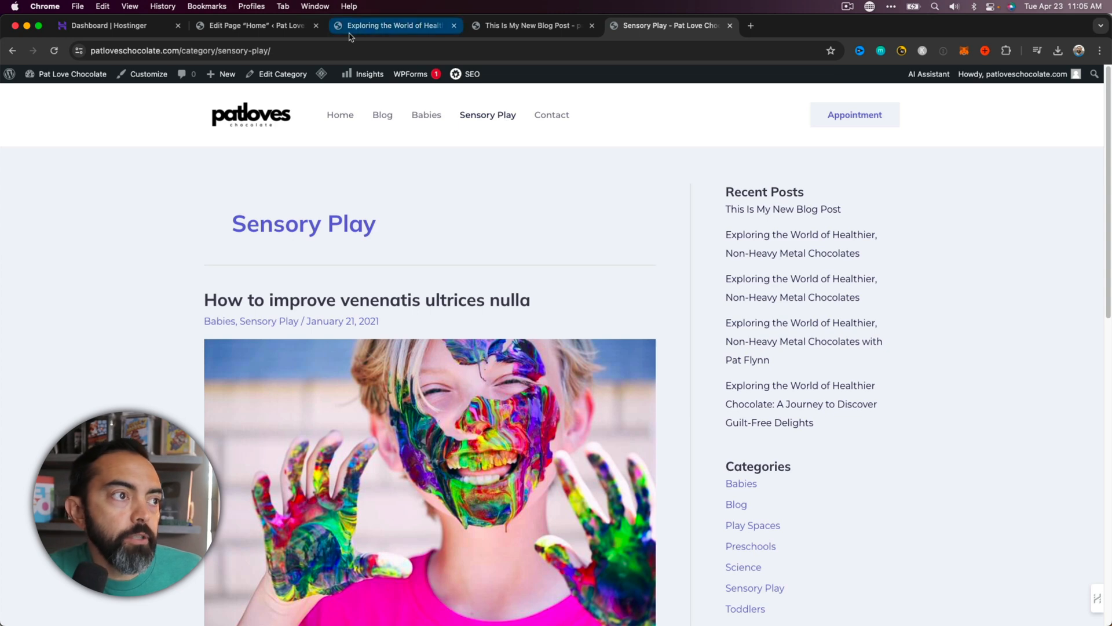
left_click(272, 25)
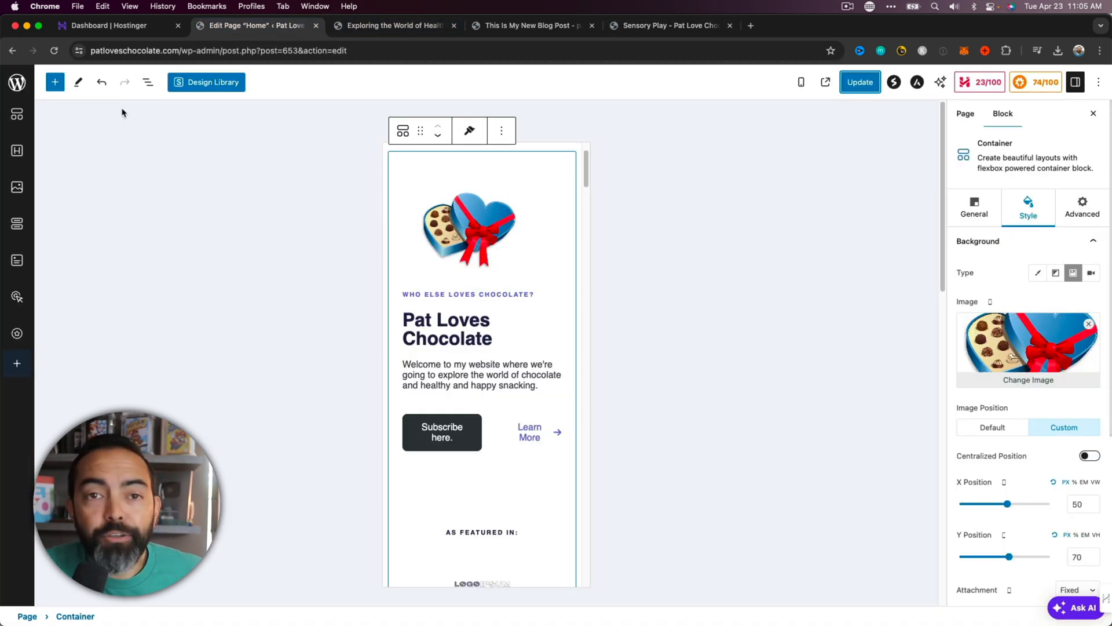
Step: Leave the page editor, open the post categories list, and examine the Babies category's edit settings
left_click(16, 82)
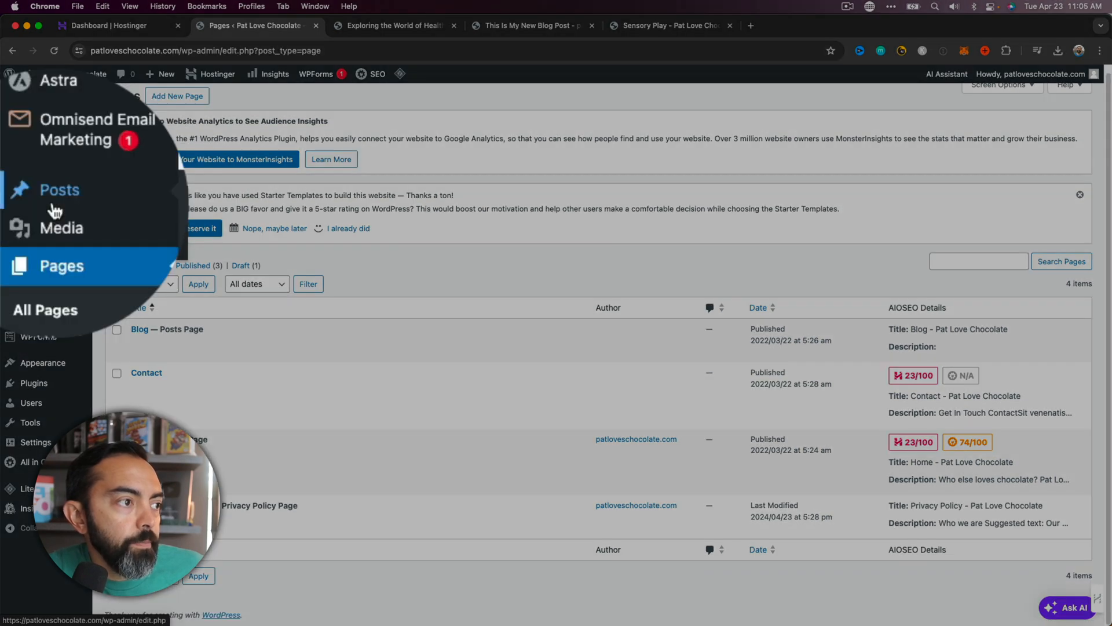
mouse_move(64, 209)
left_click(132, 239)
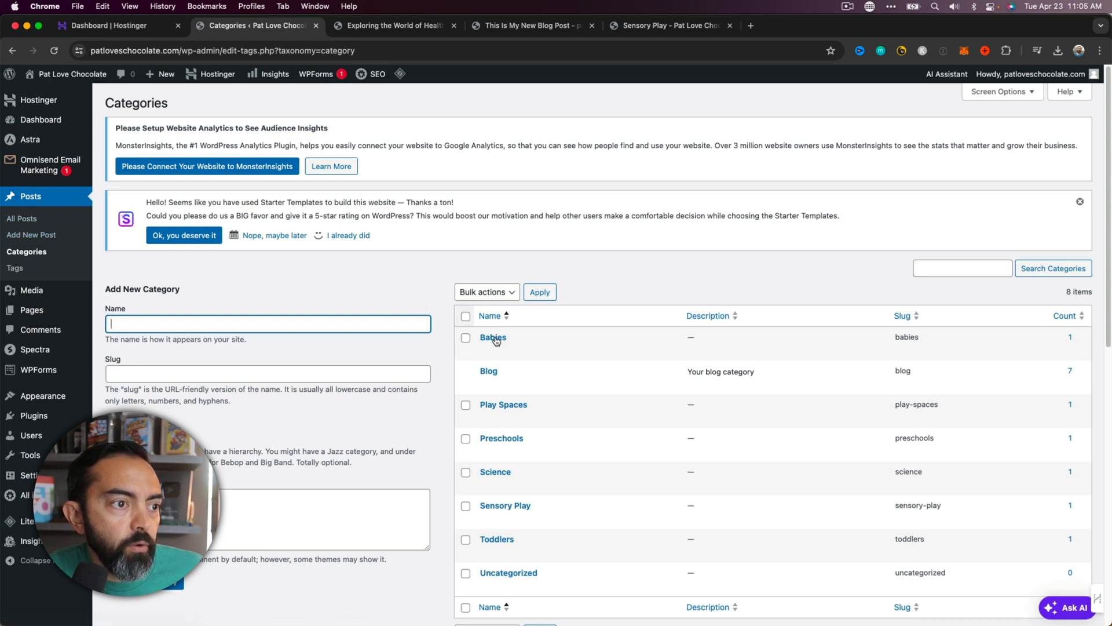
scroll(519, 347, "down", 1)
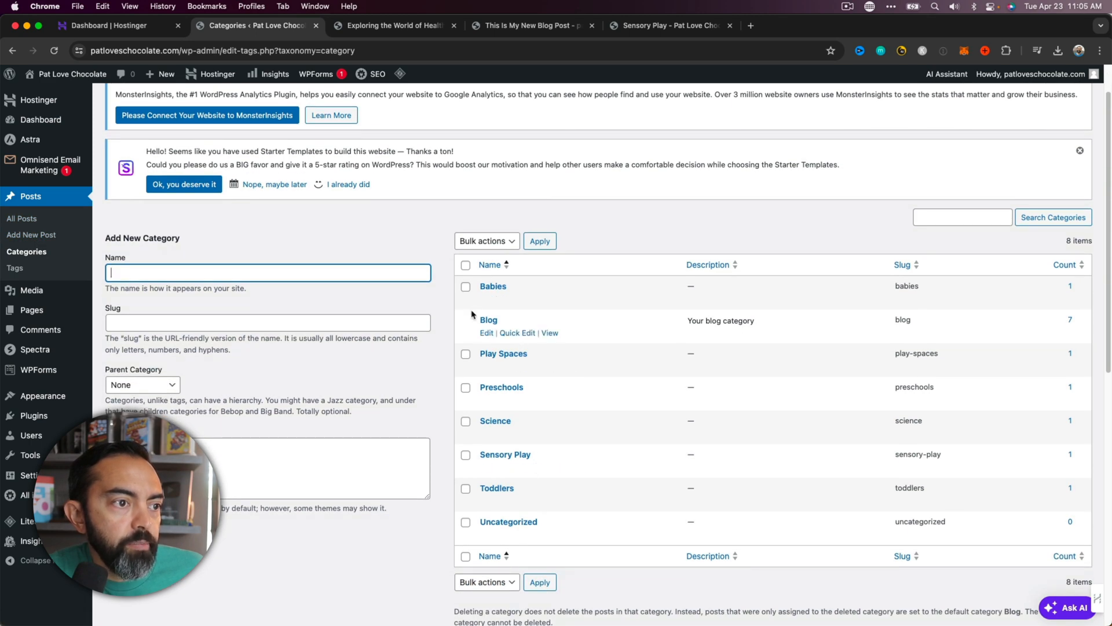
left_click(499, 288)
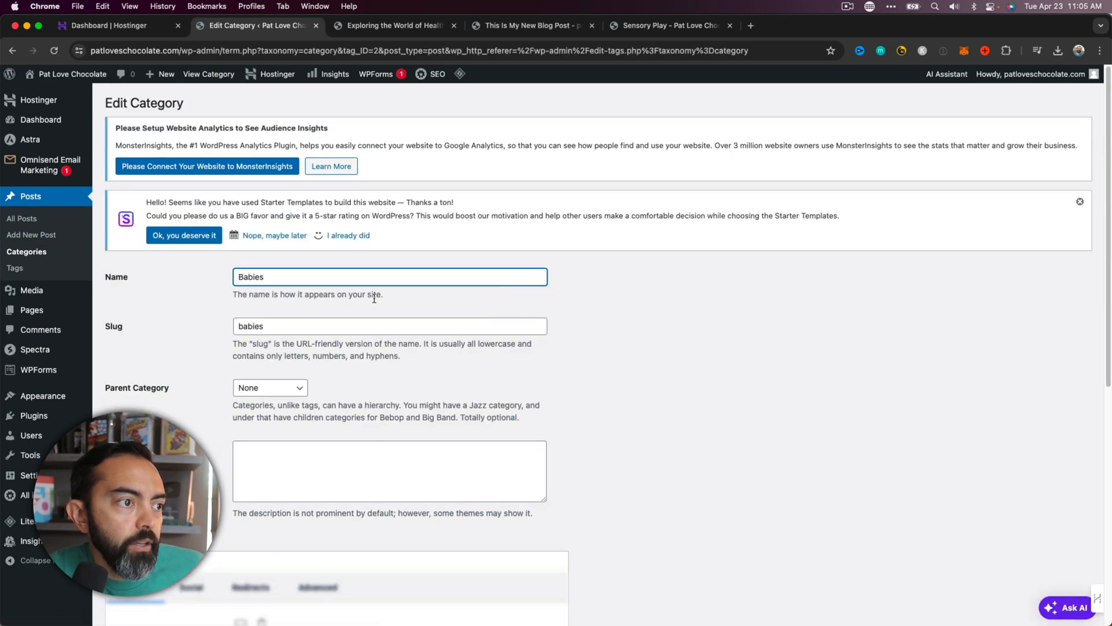
scroll(289, 312, "down", 6)
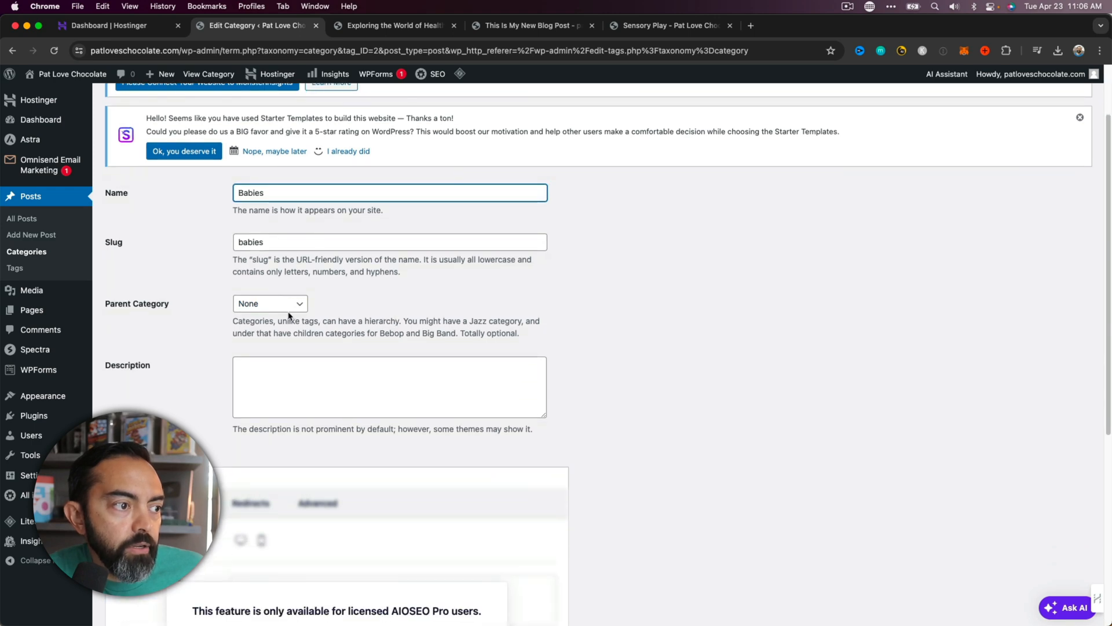
scroll(289, 313, "up", 6)
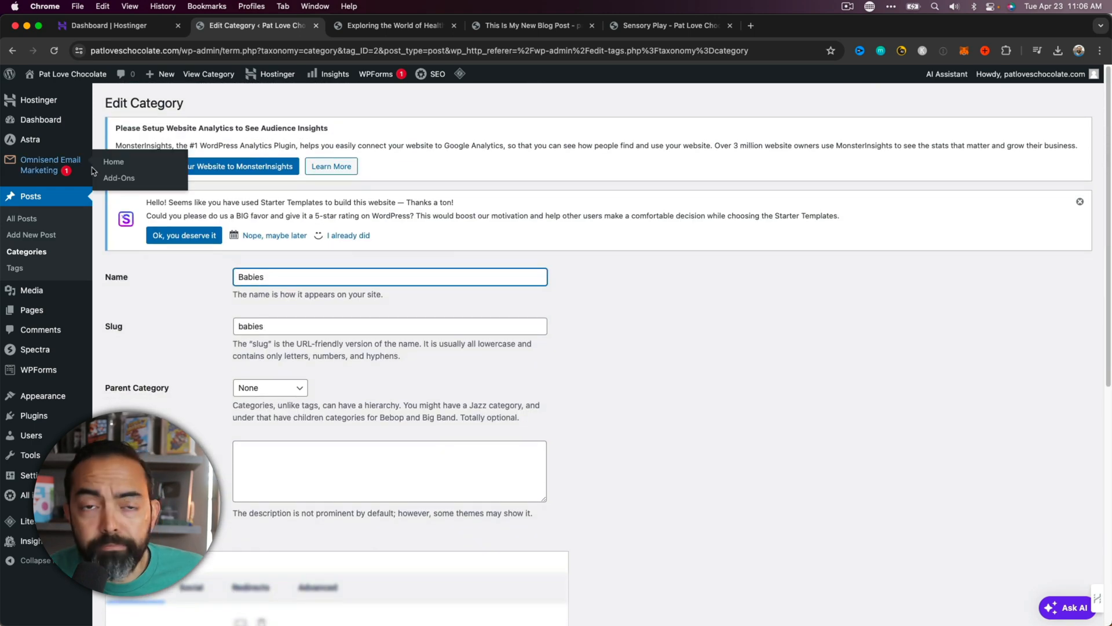
Step: Open "This Is My New Blog Post" for editing, add it to the Babies category alongside Blog, and update the post
left_click(18, 220)
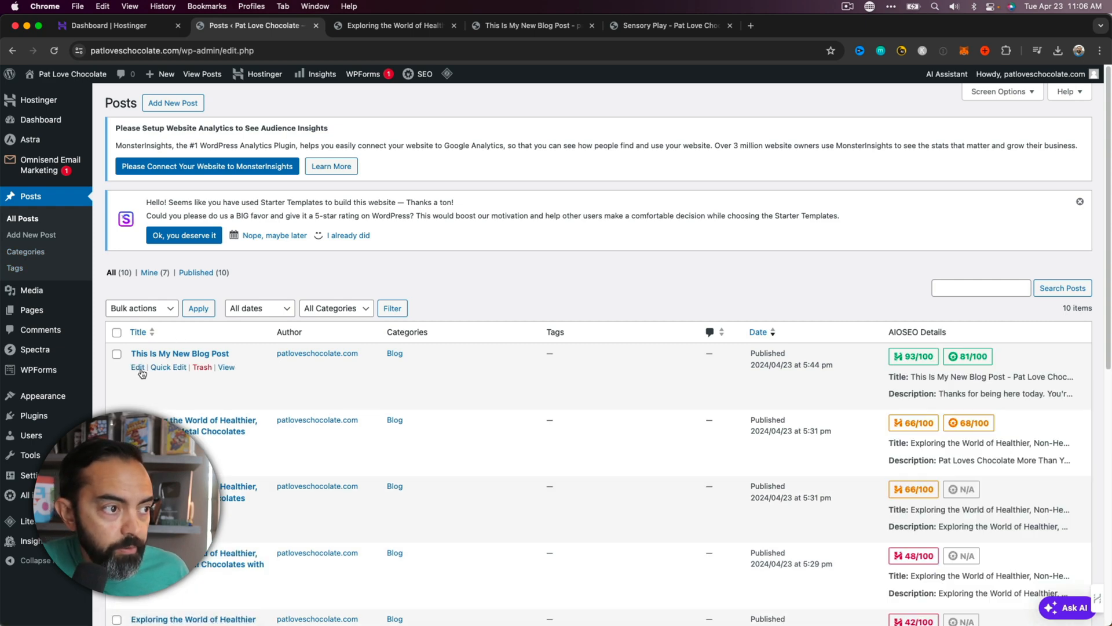
left_click(138, 368)
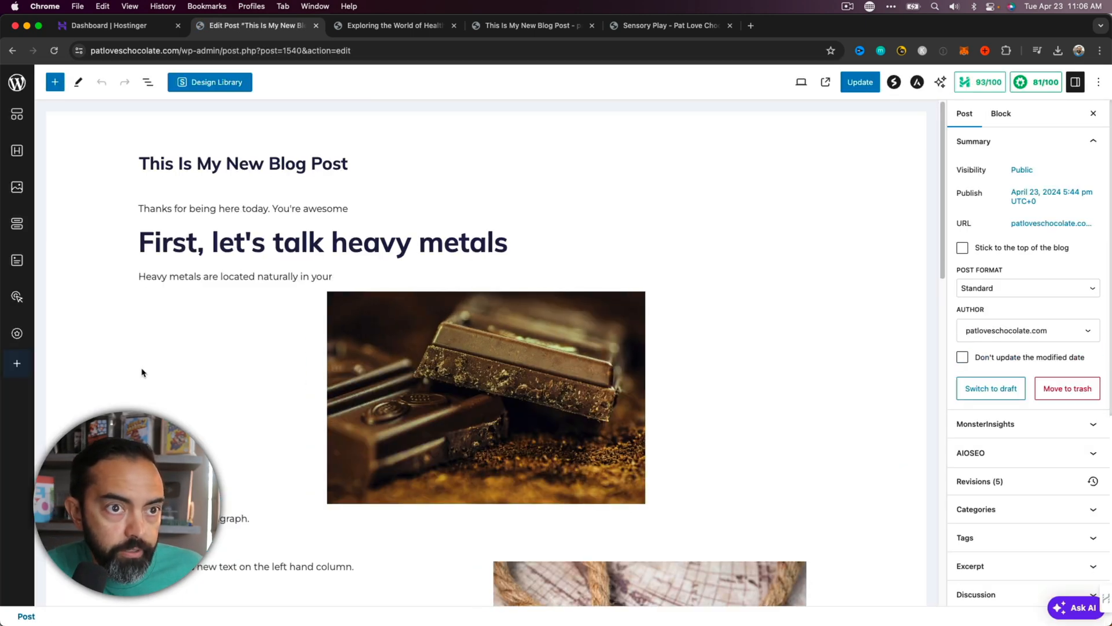
scroll(790, 303, "down", 3)
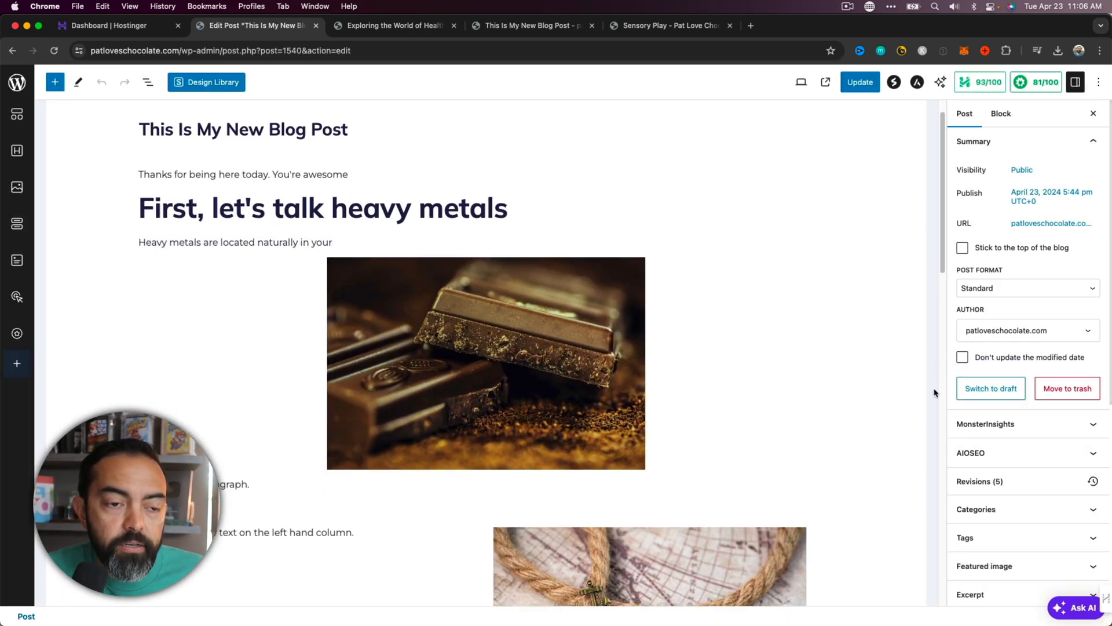
scroll(1034, 393, "down", 3)
left_click(983, 333)
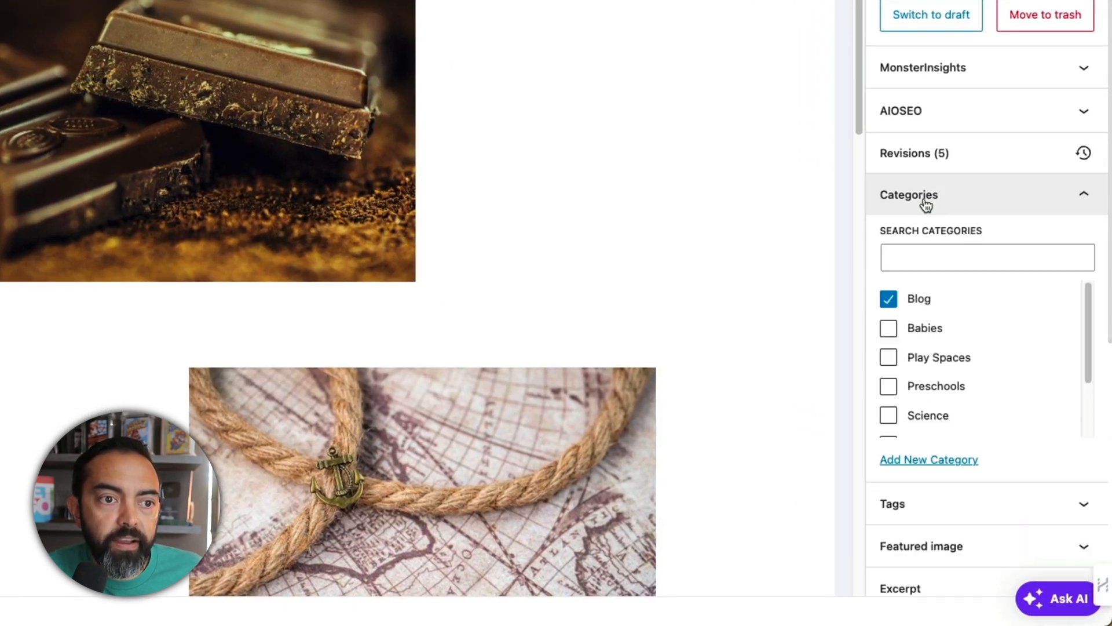
left_click(897, 333)
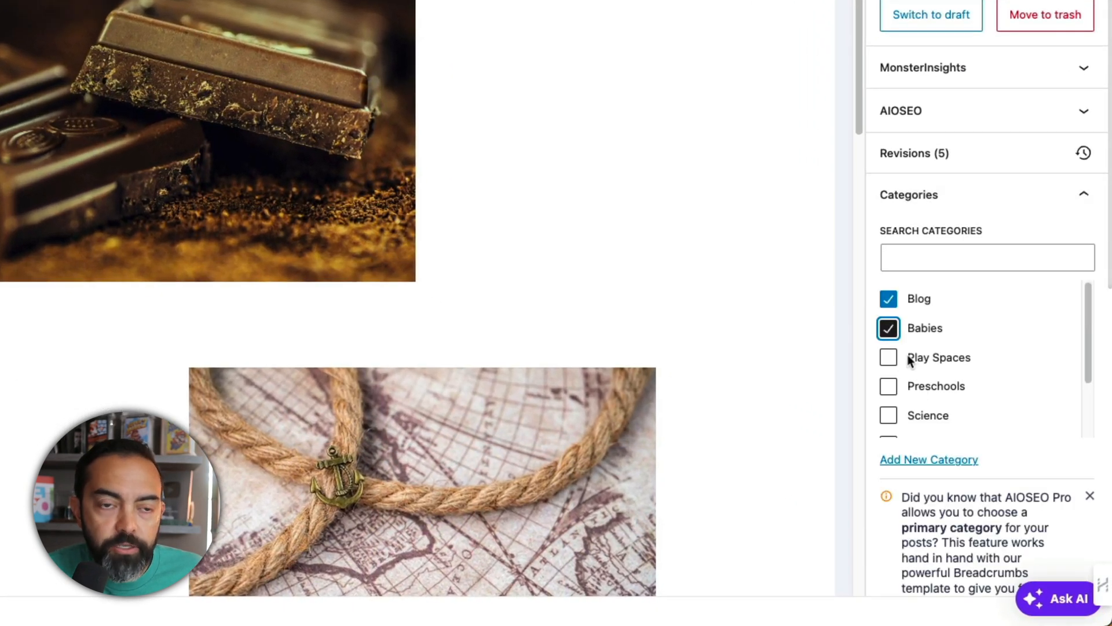
scroll(916, 377, "down", 3)
scroll(921, 375, "up", 3)
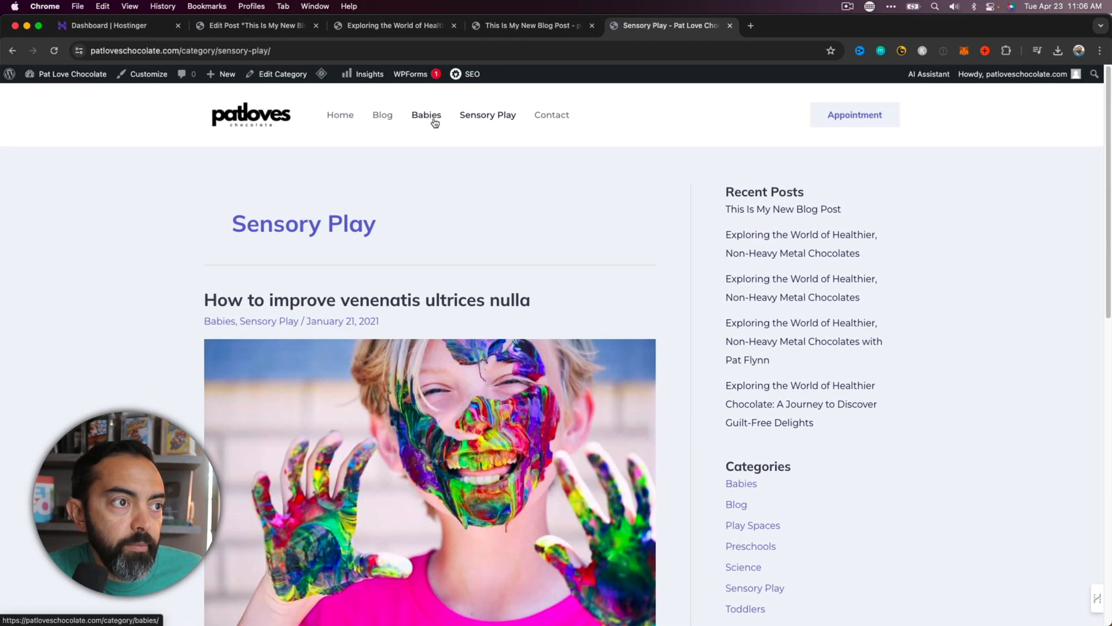
Step: Check the Babies category page on the live site for the new post, and return to the post editor
left_click(431, 116)
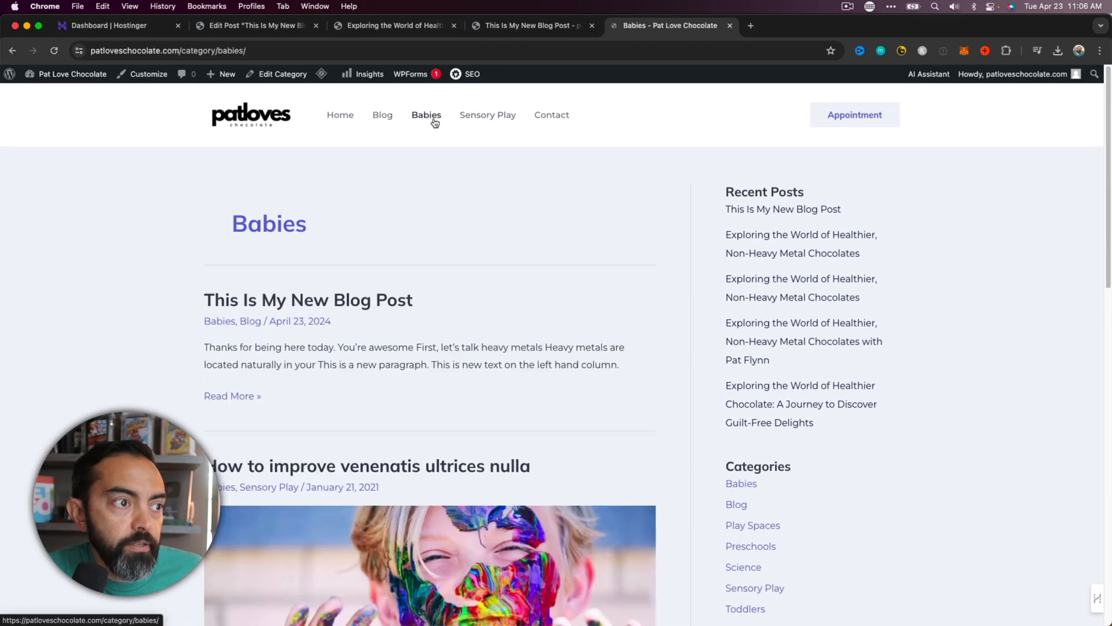
scroll(358, 255, "down", 1)
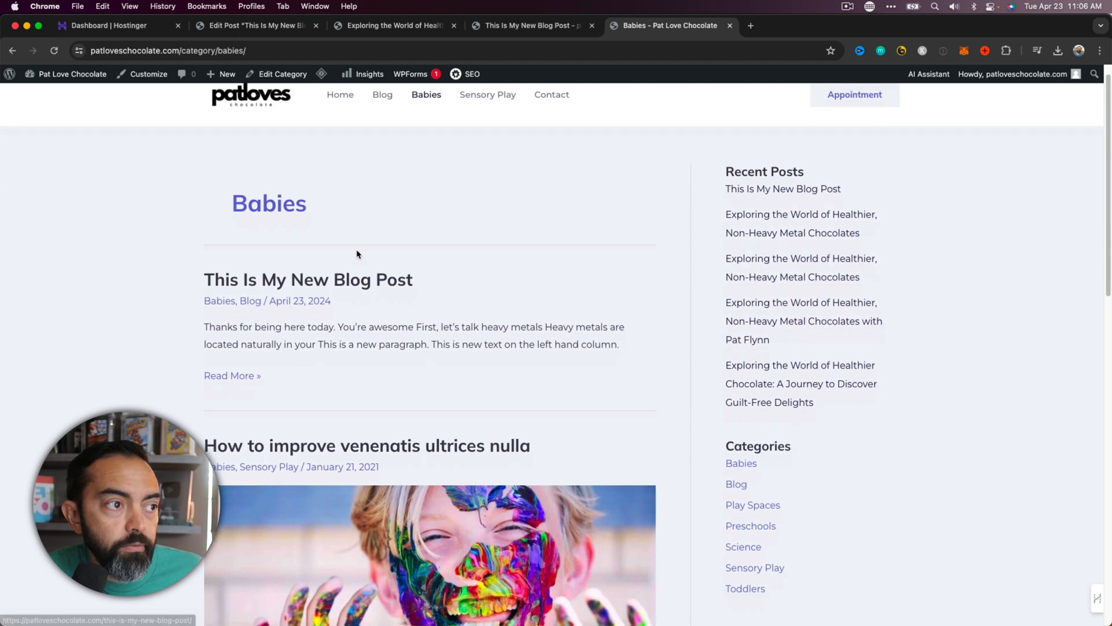
scroll(366, 185, "up", 1)
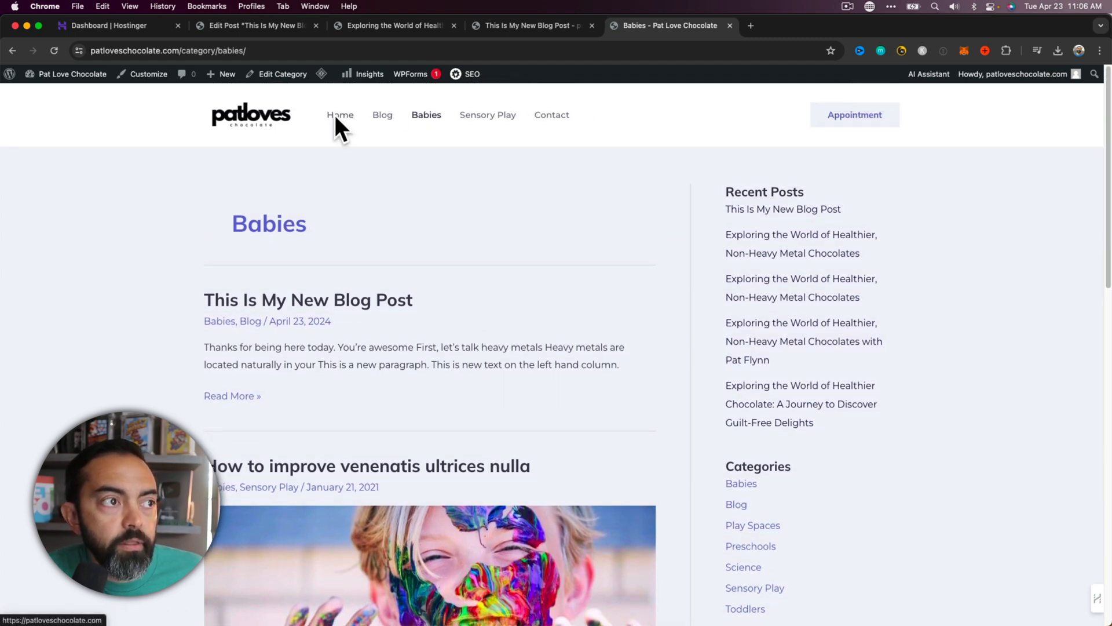
left_click(257, 25)
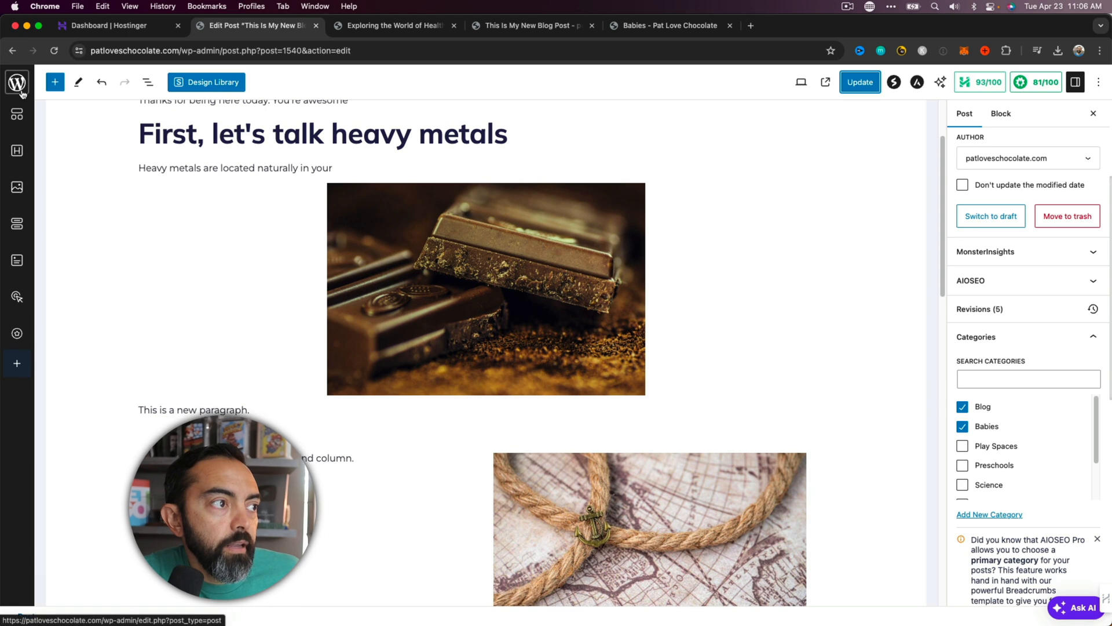
Step: Open the Header menu in the theme customizer and reorder it with Babies above Blog and Contact directly below Home
left_click(22, 94)
mouse_move(41, 395)
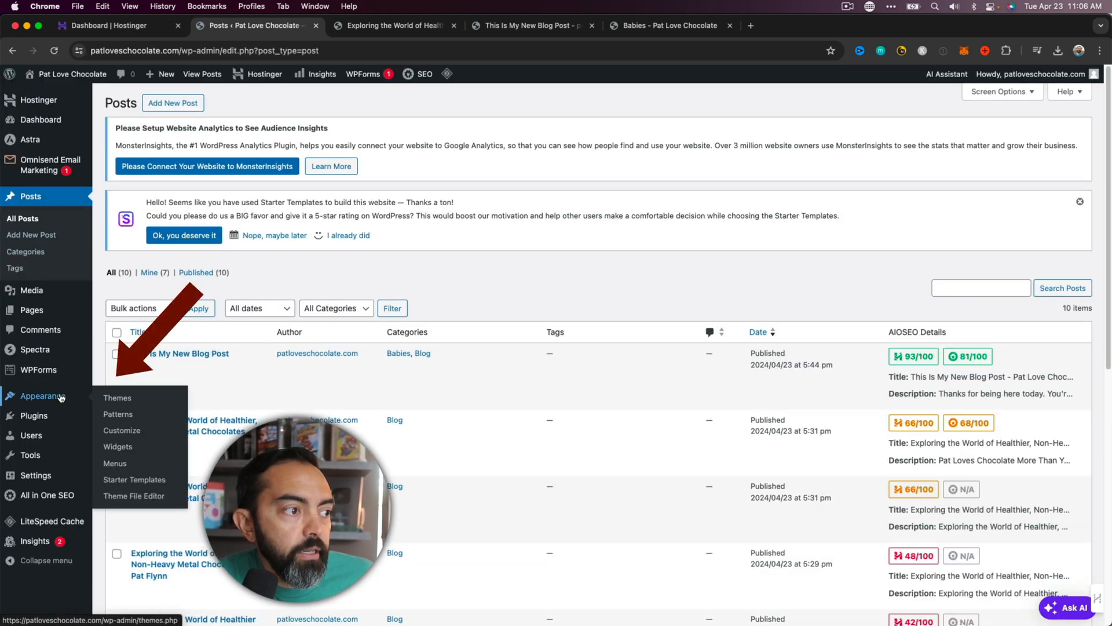
left_click(132, 431)
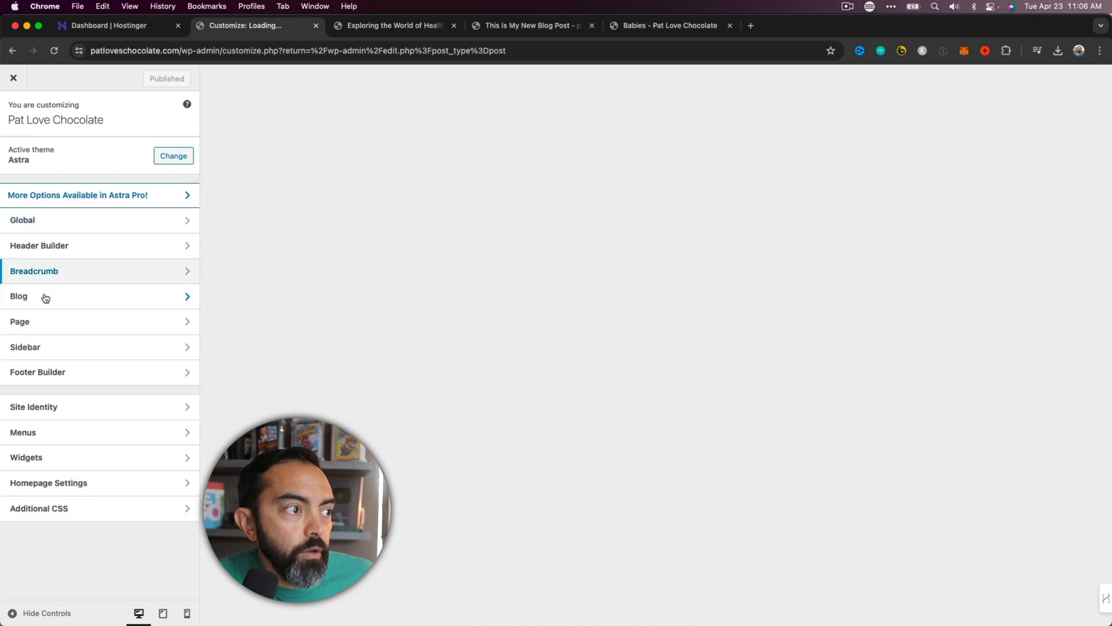
left_click(49, 432)
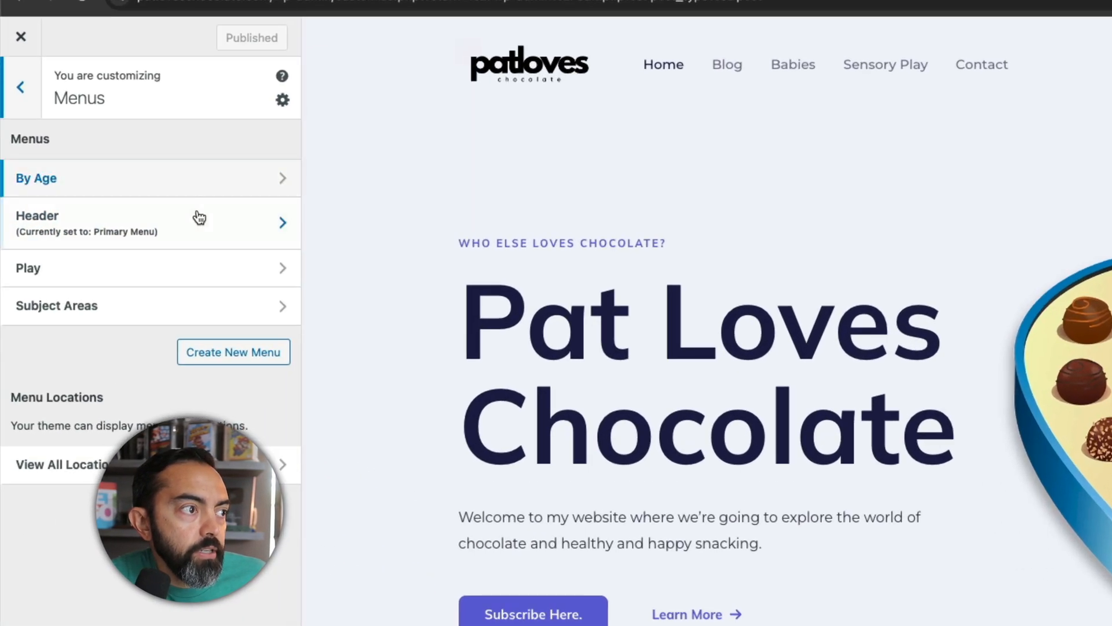
left_click(132, 194)
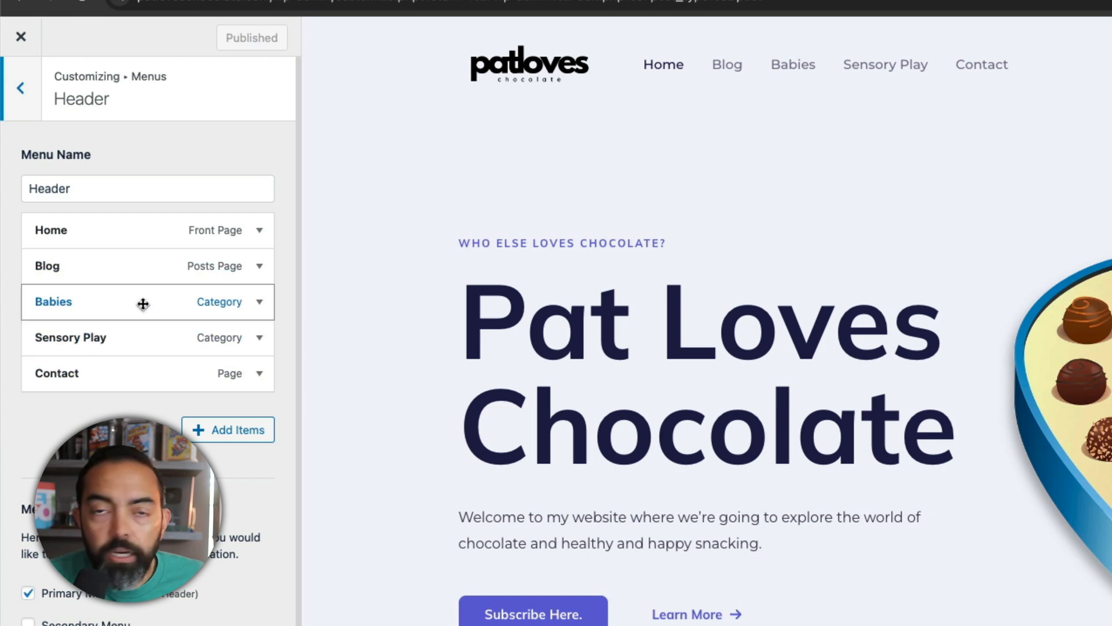
left_click_drag(143, 305, 124, 263)
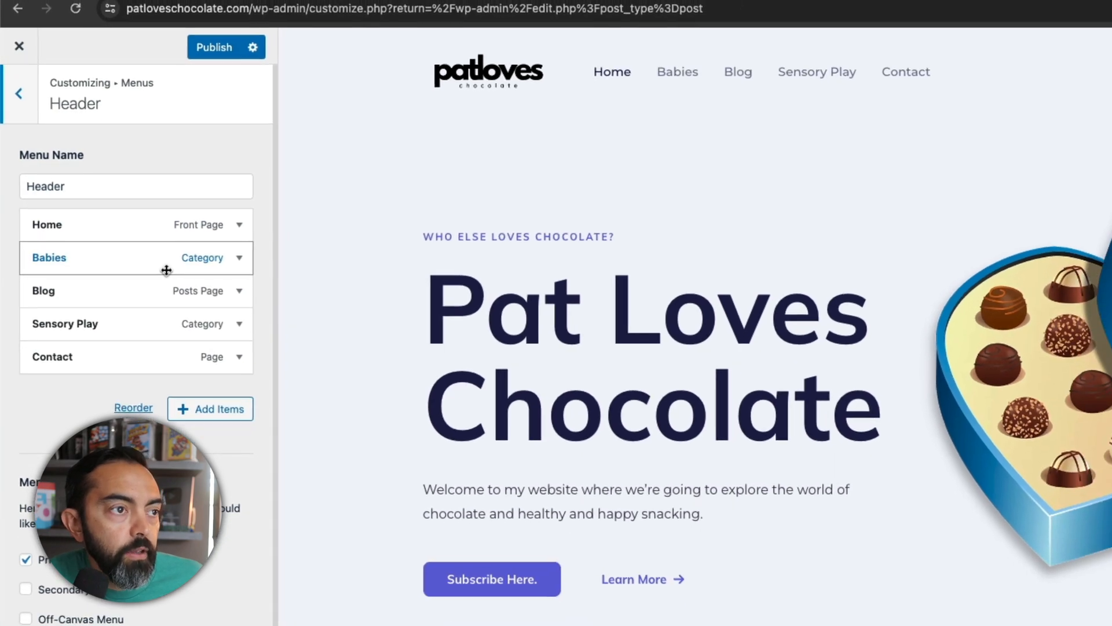
left_click_drag(125, 356, 61, 228)
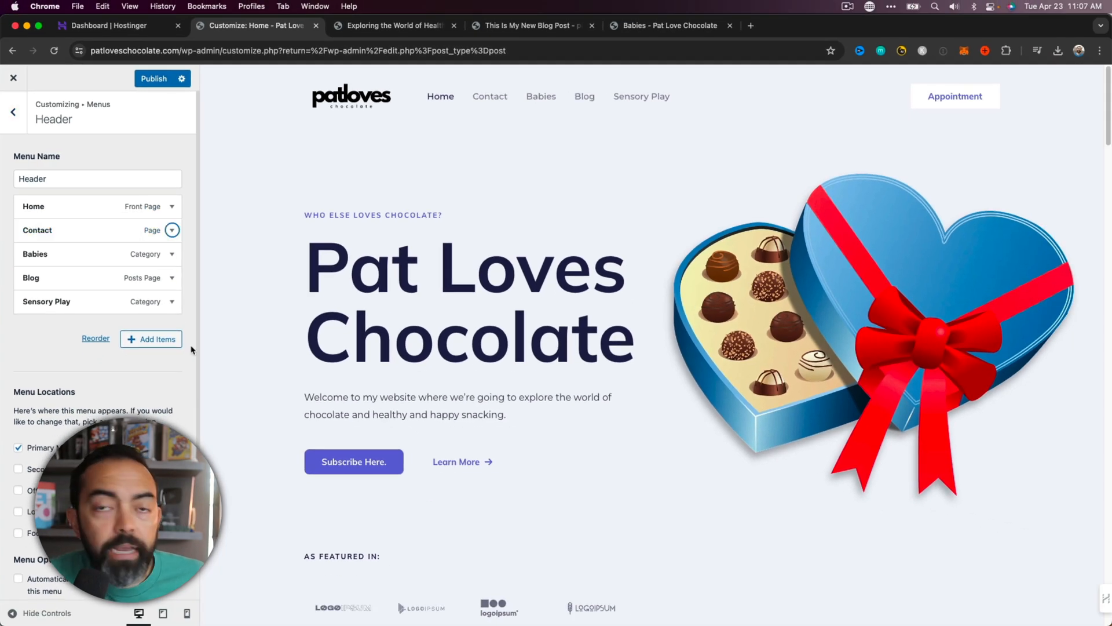
Step: Remove the Contact item from the Header menu
left_click(172, 230)
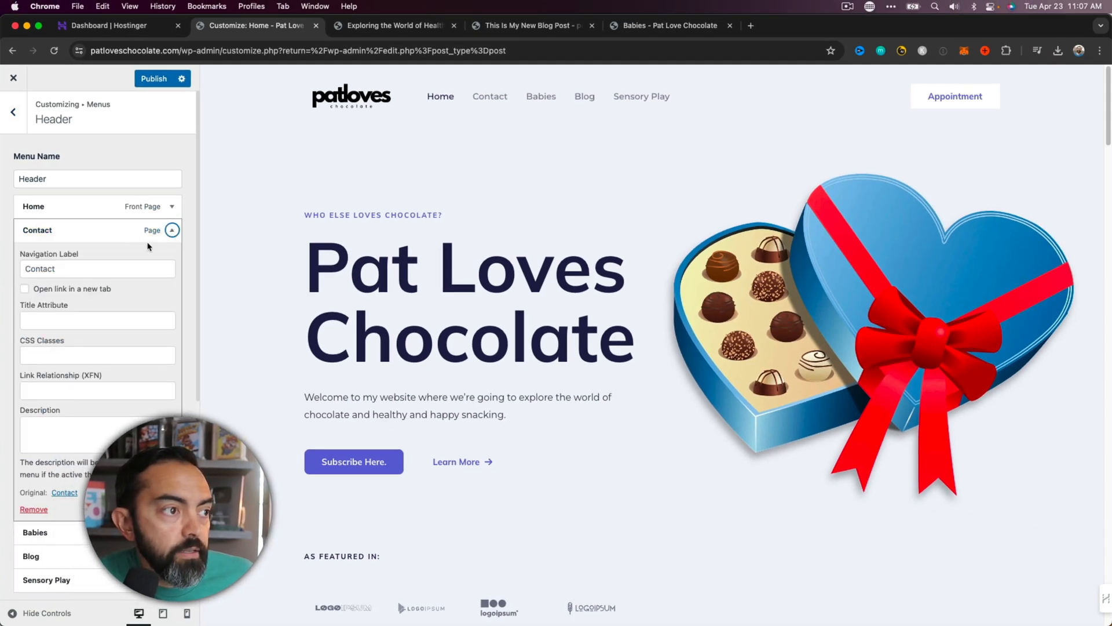
scroll(40, 428, "down", 1)
left_click(34, 491)
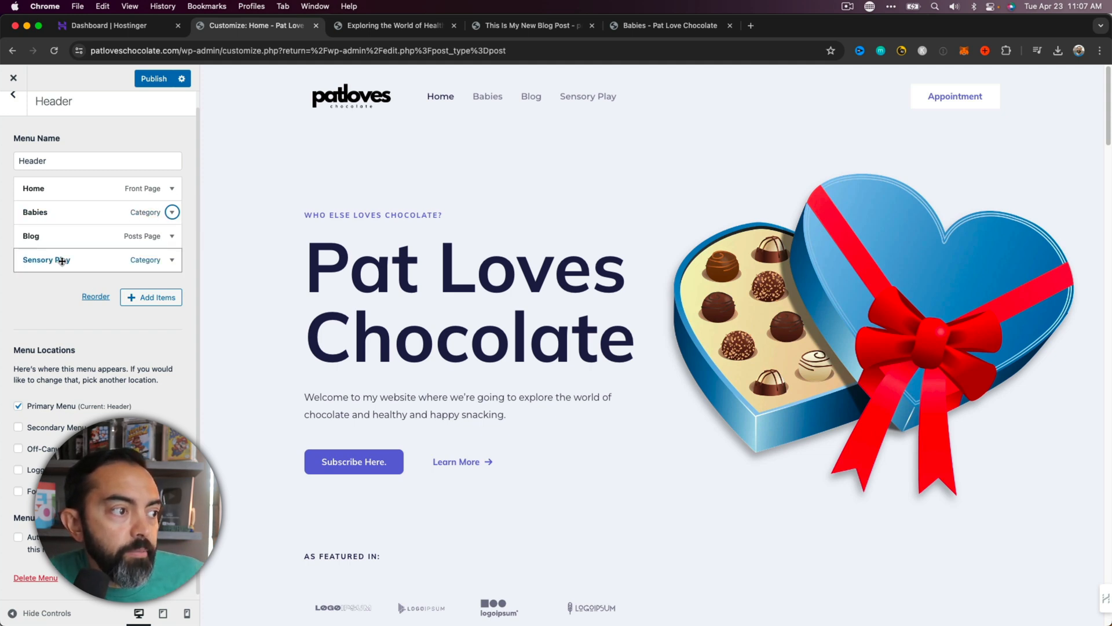
left_click(171, 237)
left_click(171, 237)
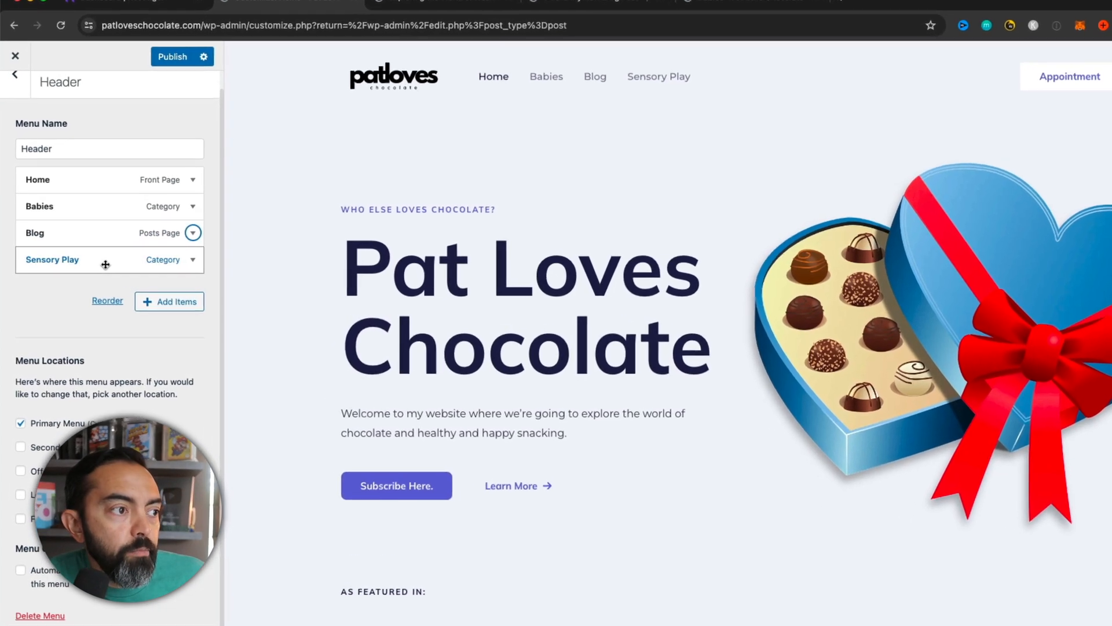
Step: Create a new page named South American Chocolate as a Header menu item, and publish the menu changes
left_click(162, 302)
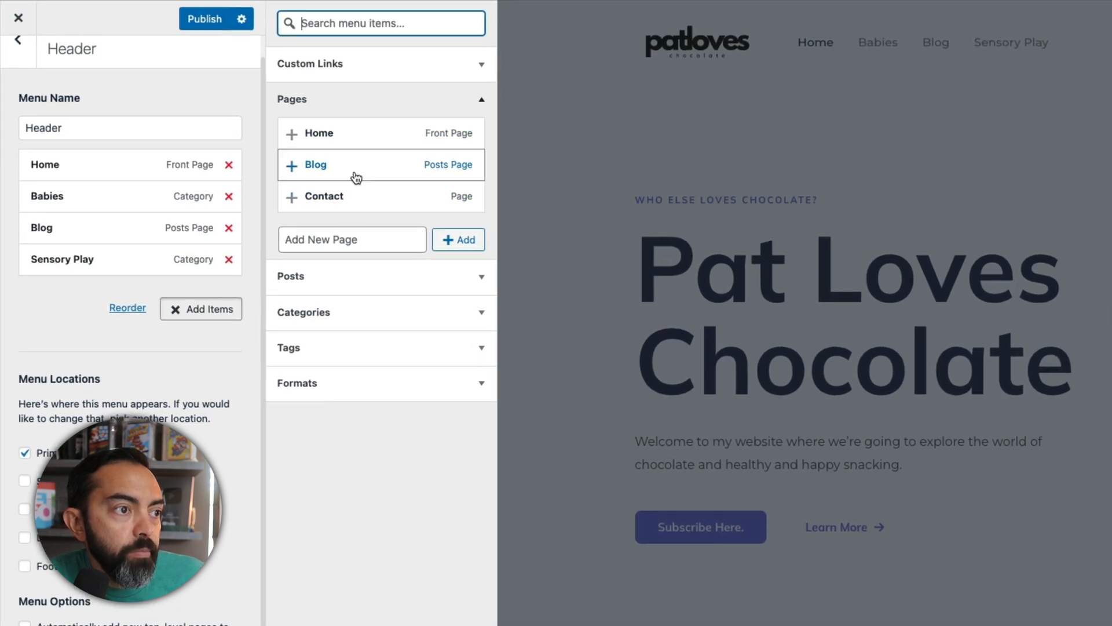
left_click(331, 239)
type("South American Chocolate")
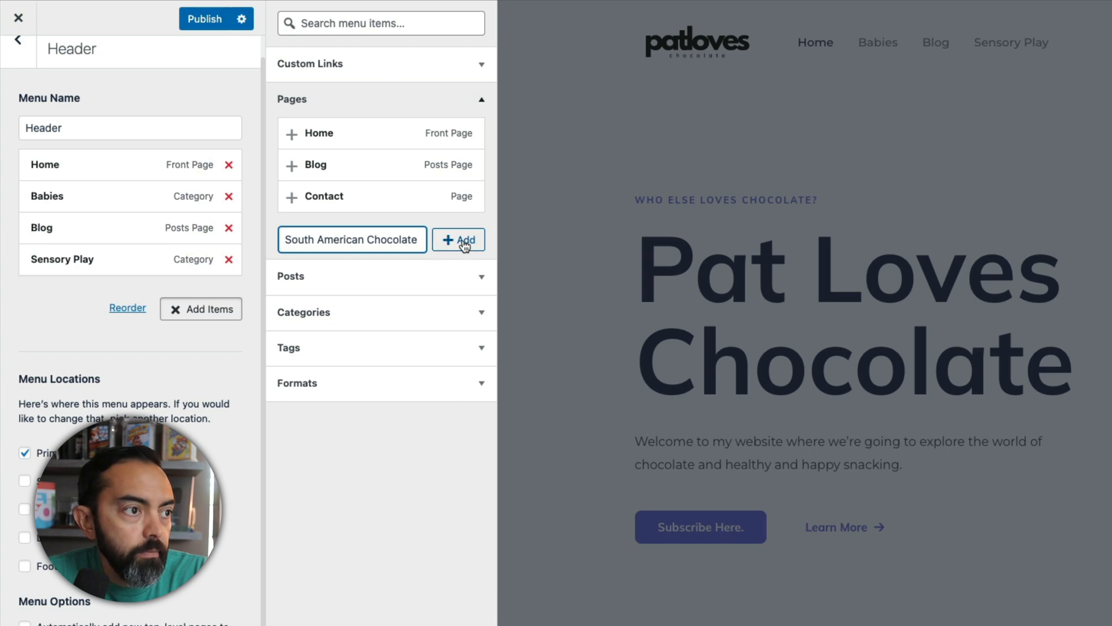
left_click(464, 243)
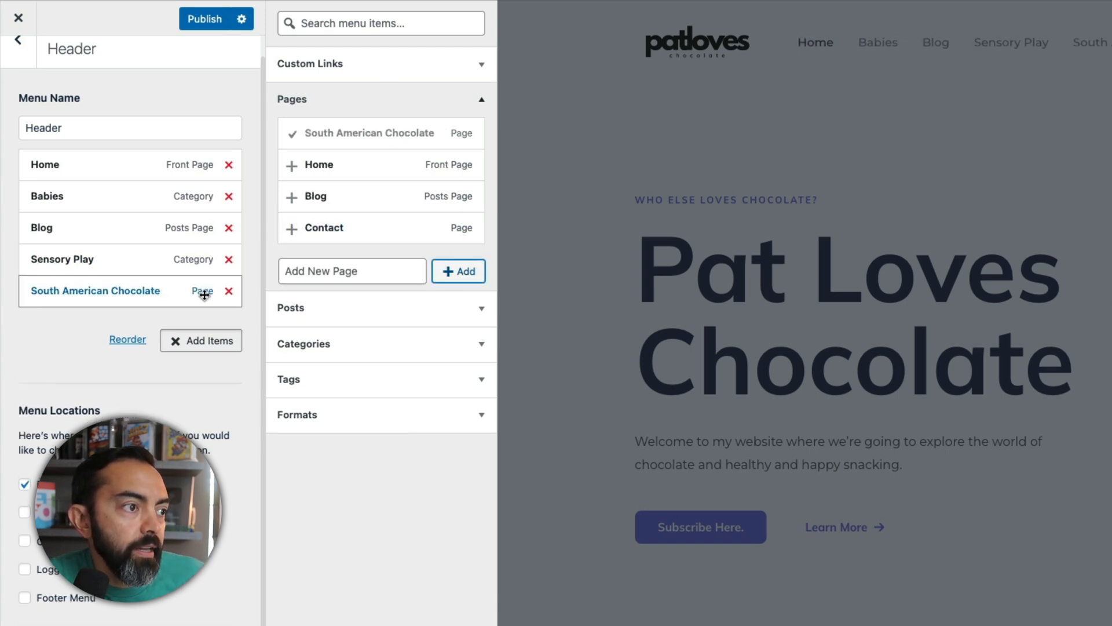
left_click(28, 22)
left_click(814, 104)
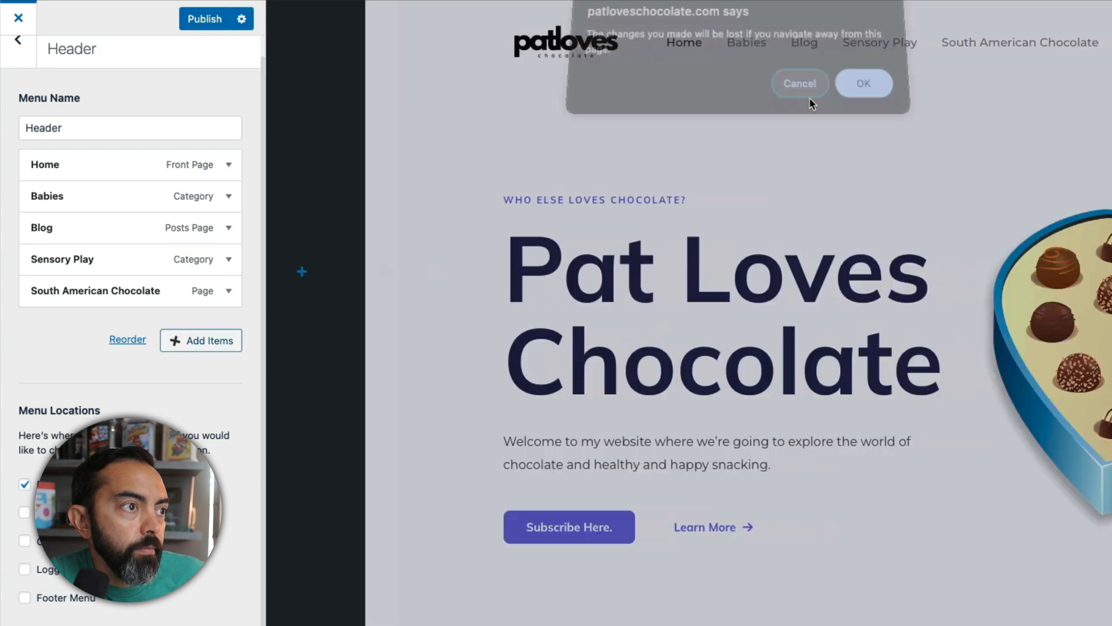
left_click(213, 19)
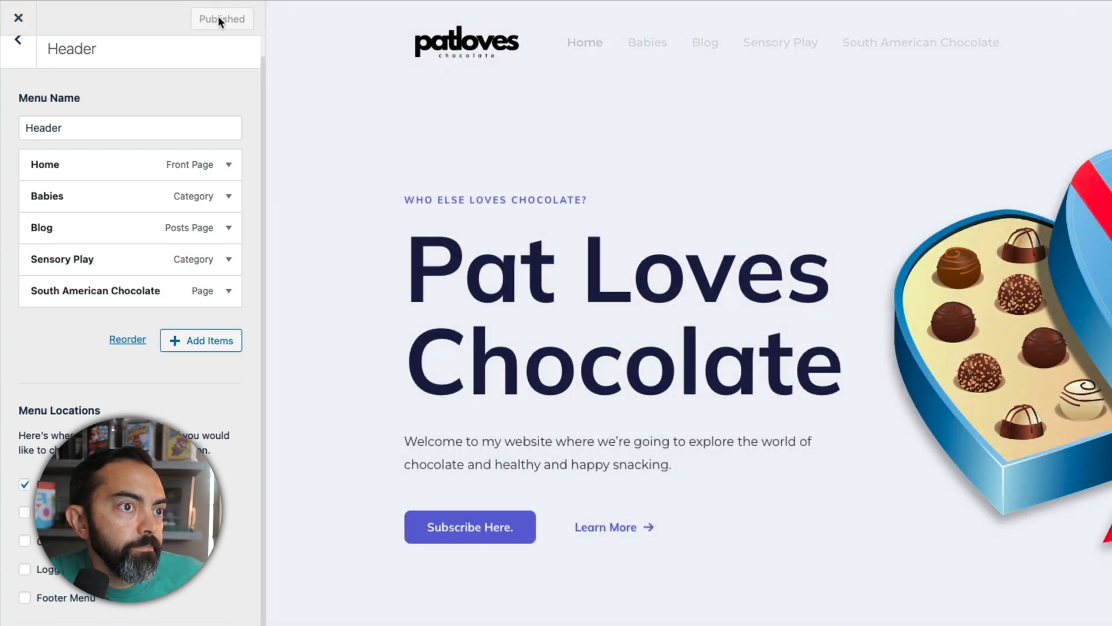
Step: Preview the South American Chocolate page from the menu, close the customizer, and open that page for editing from the pages list
left_click(907, 45)
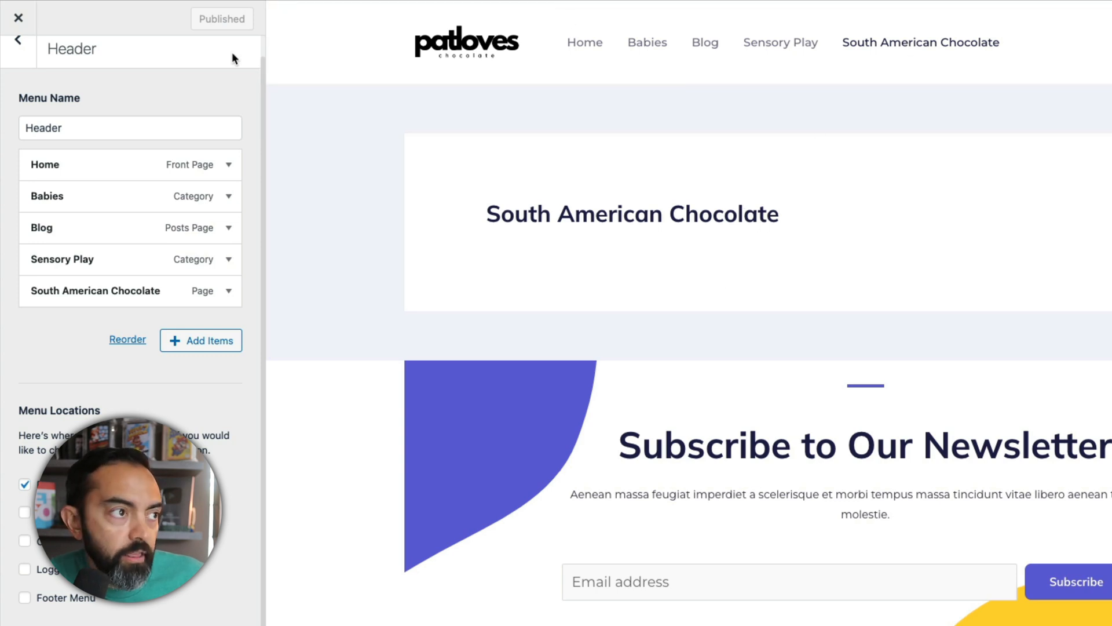
left_click(19, 19)
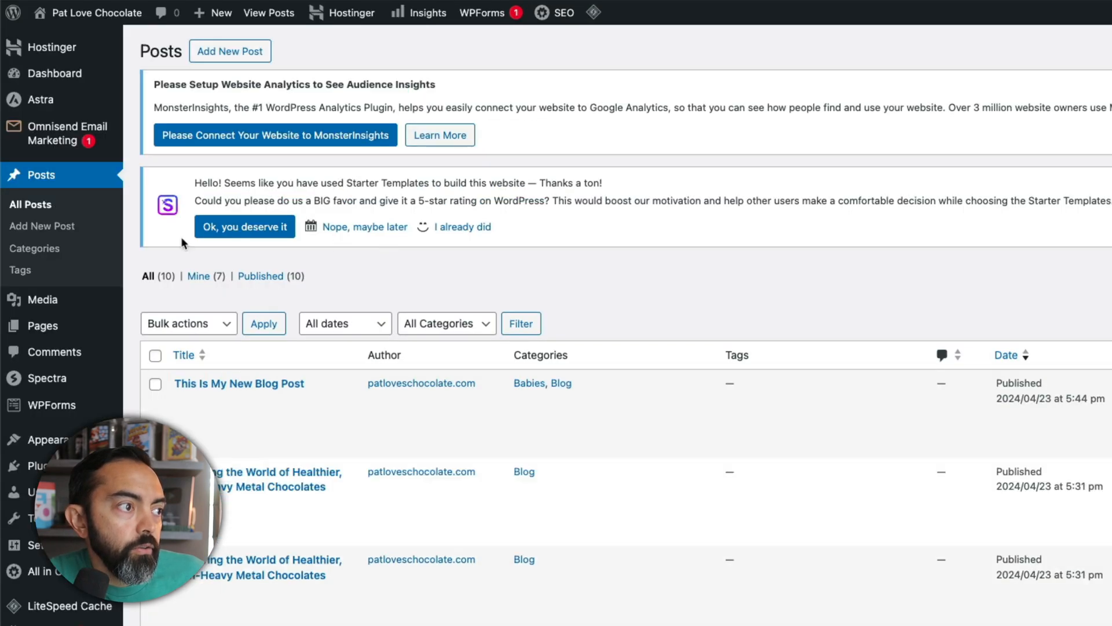
mouse_move(49, 333)
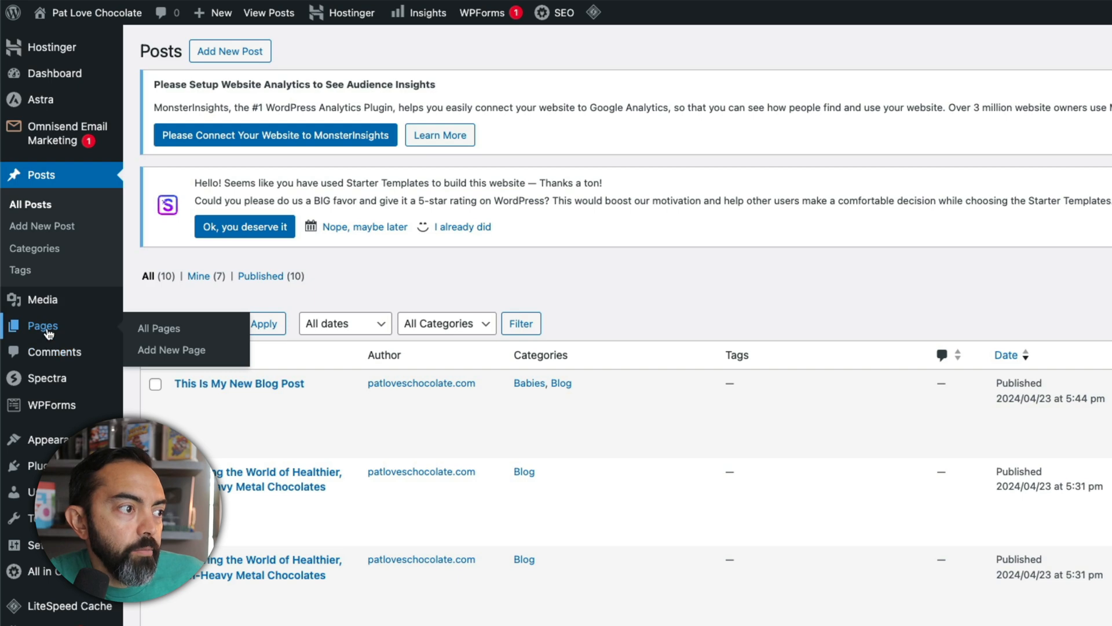
left_click(152, 327)
scroll(355, 397, "down", 3)
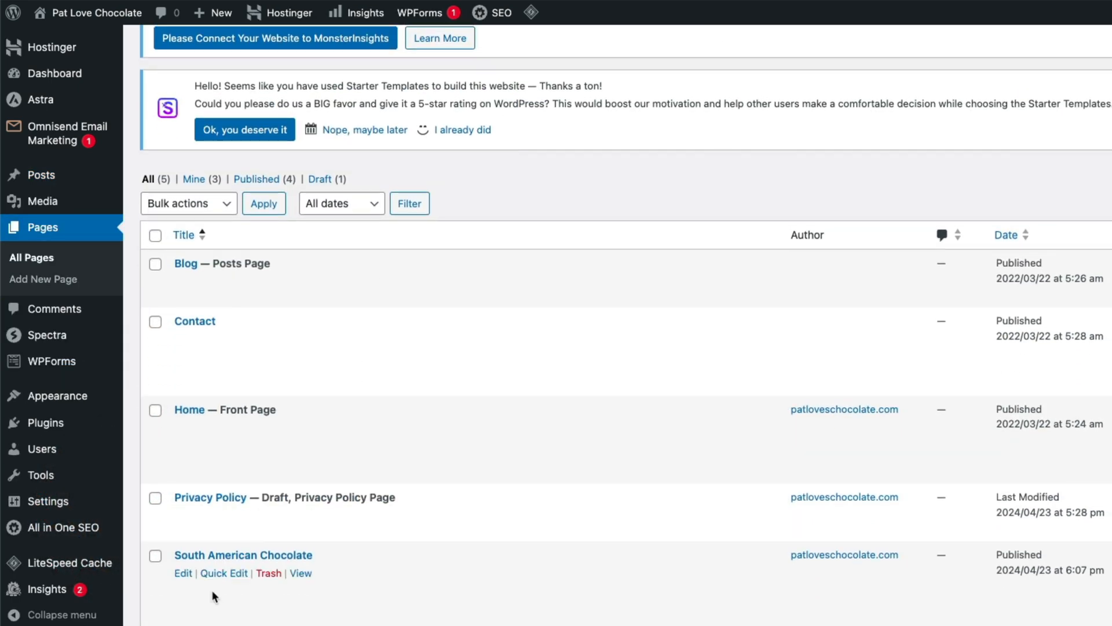
left_click(188, 580)
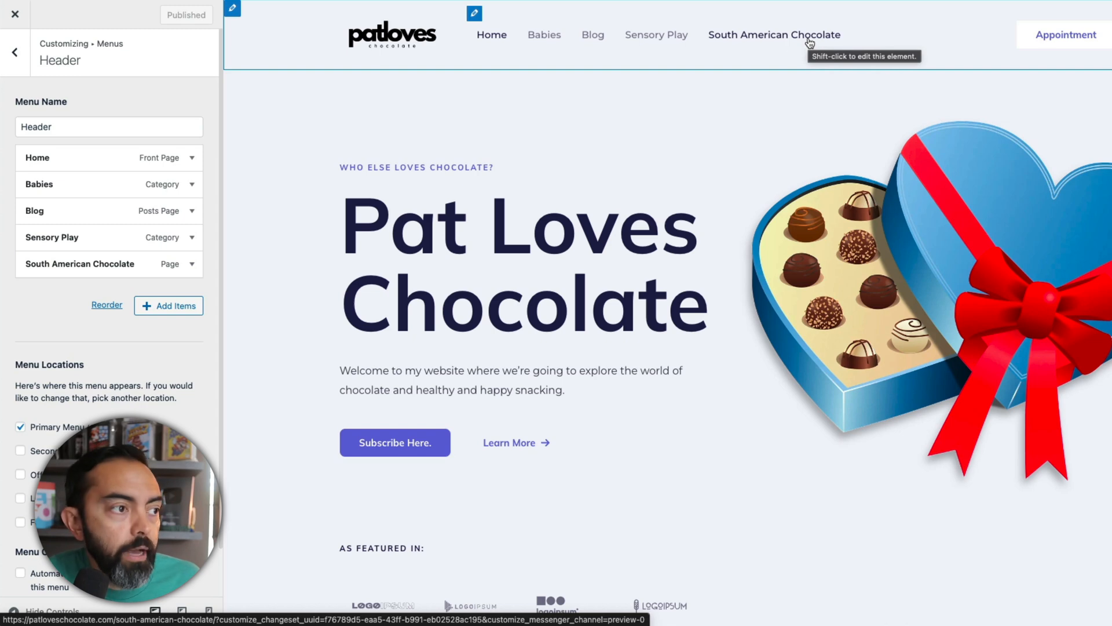
left_click(196, 311)
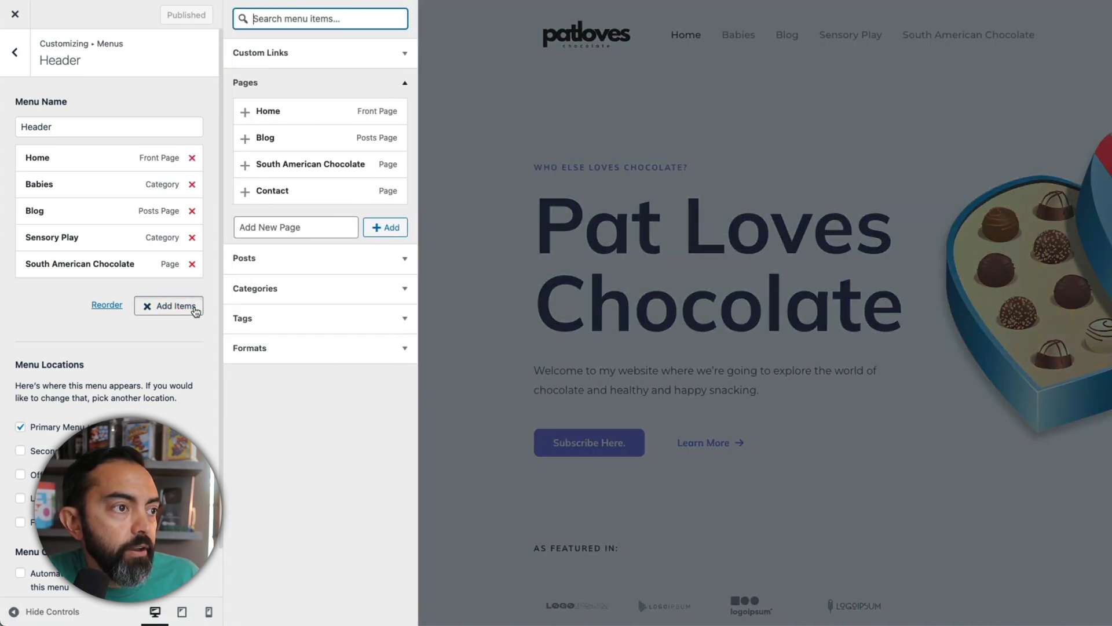
left_click(323, 54)
type("www")
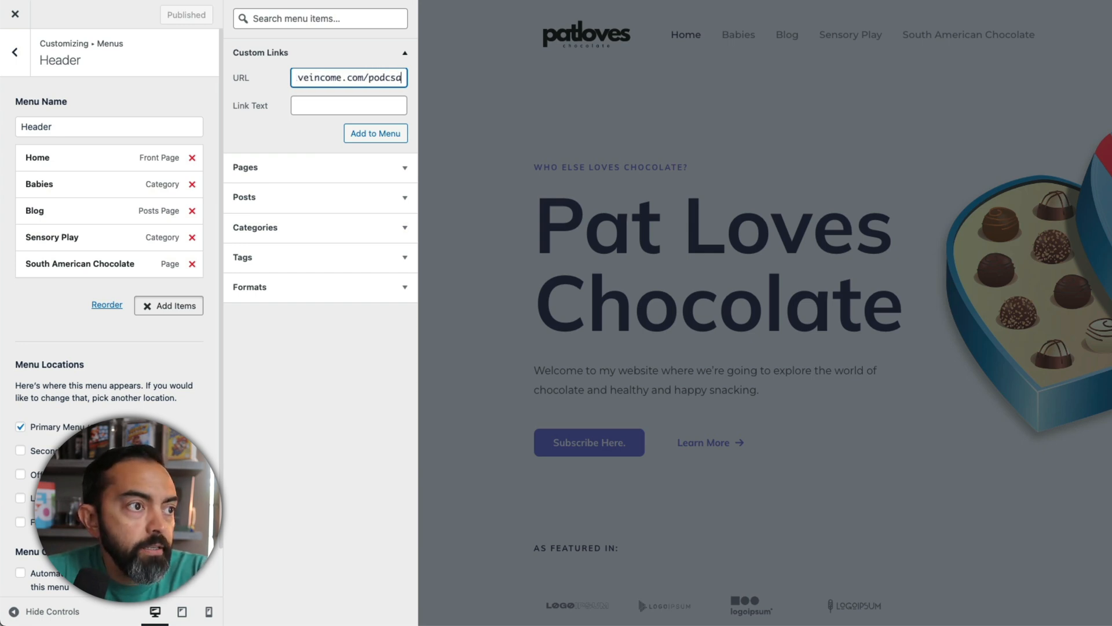
left_click(357, 103)
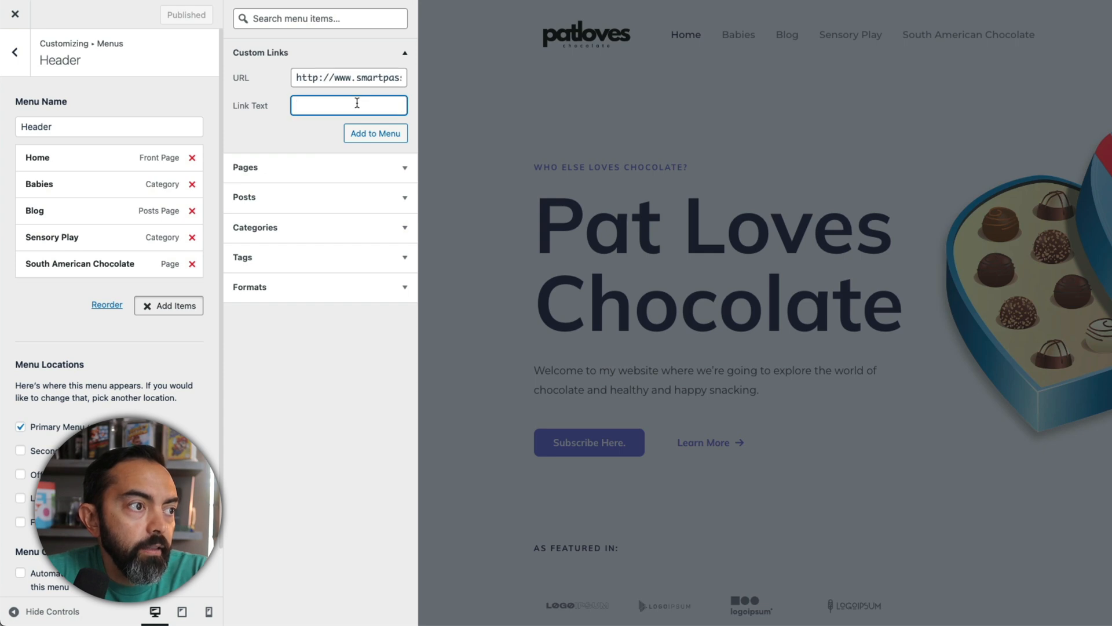
left_click(389, 140)
Step: Place the Podcast item directly below Home in the Header menu, publish the changes, and test the Podcast link on the live site
left_click_drag(107, 298, 134, 194)
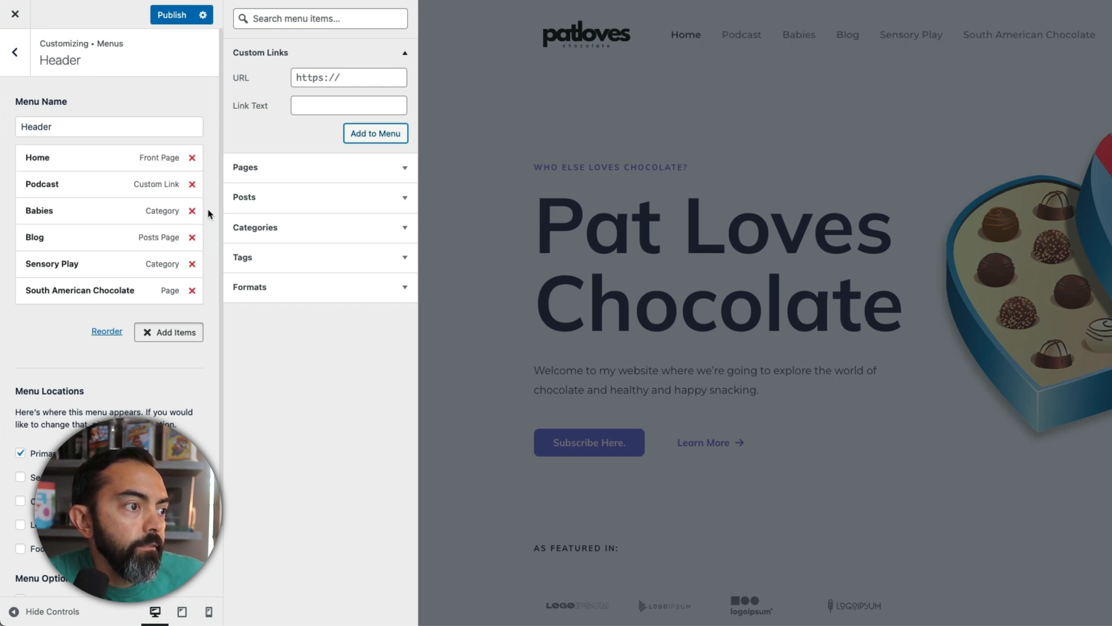
left_click(191, 15)
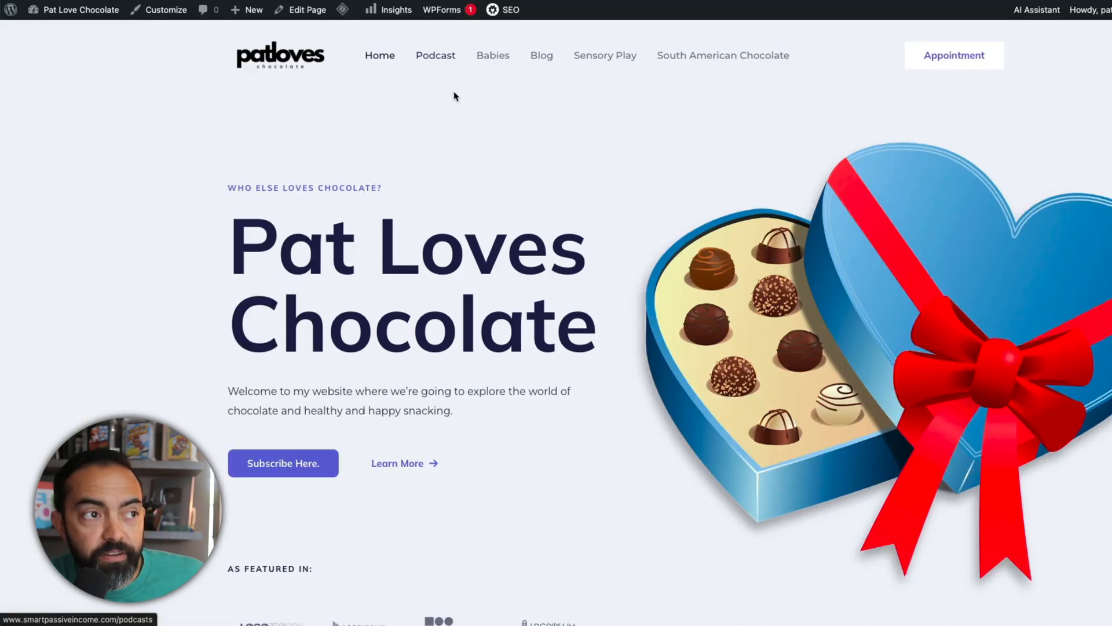
left_click(440, 58)
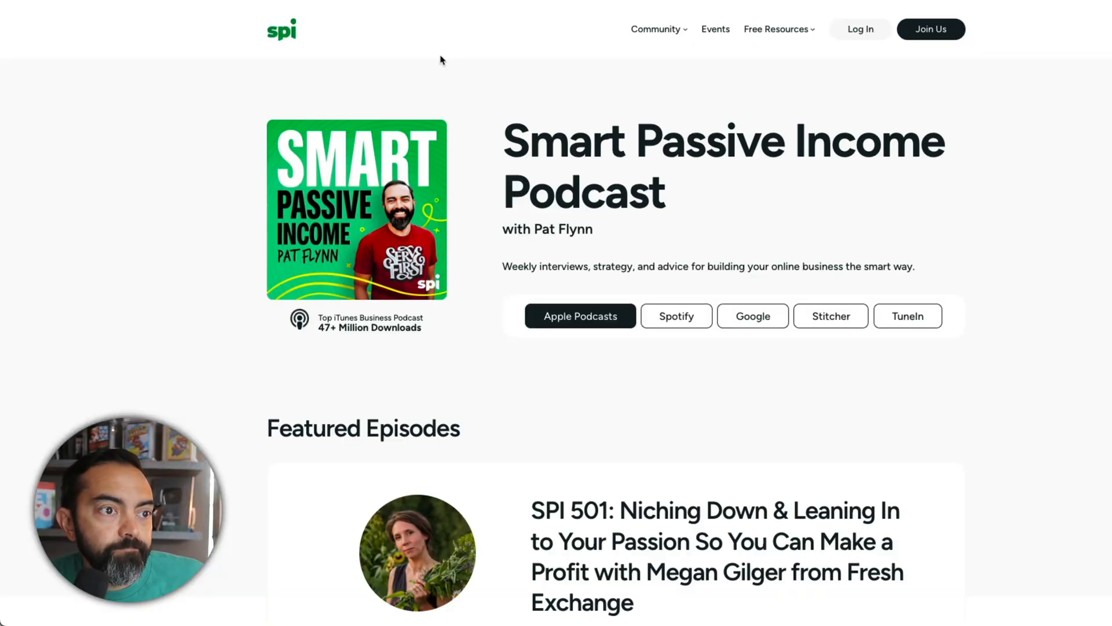